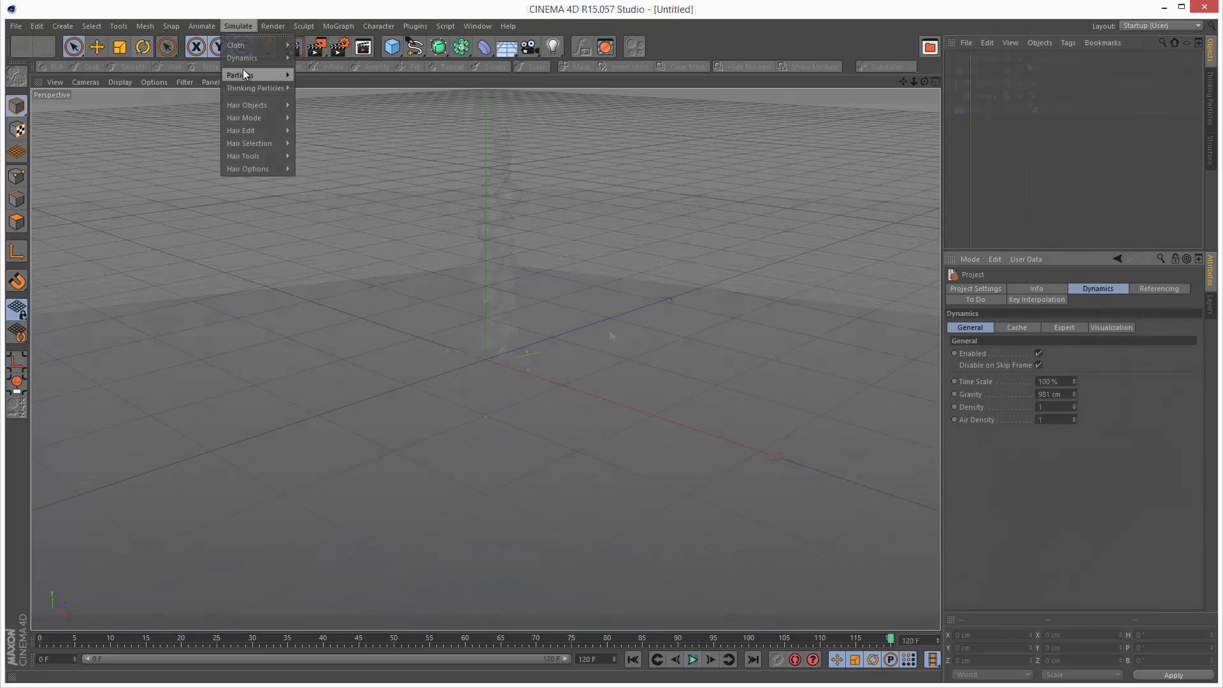
- Show the Simulate > Particles force list (Attractor, Friction, Gravity, Wind) in a new empty scene
mouse_move(265, 75)
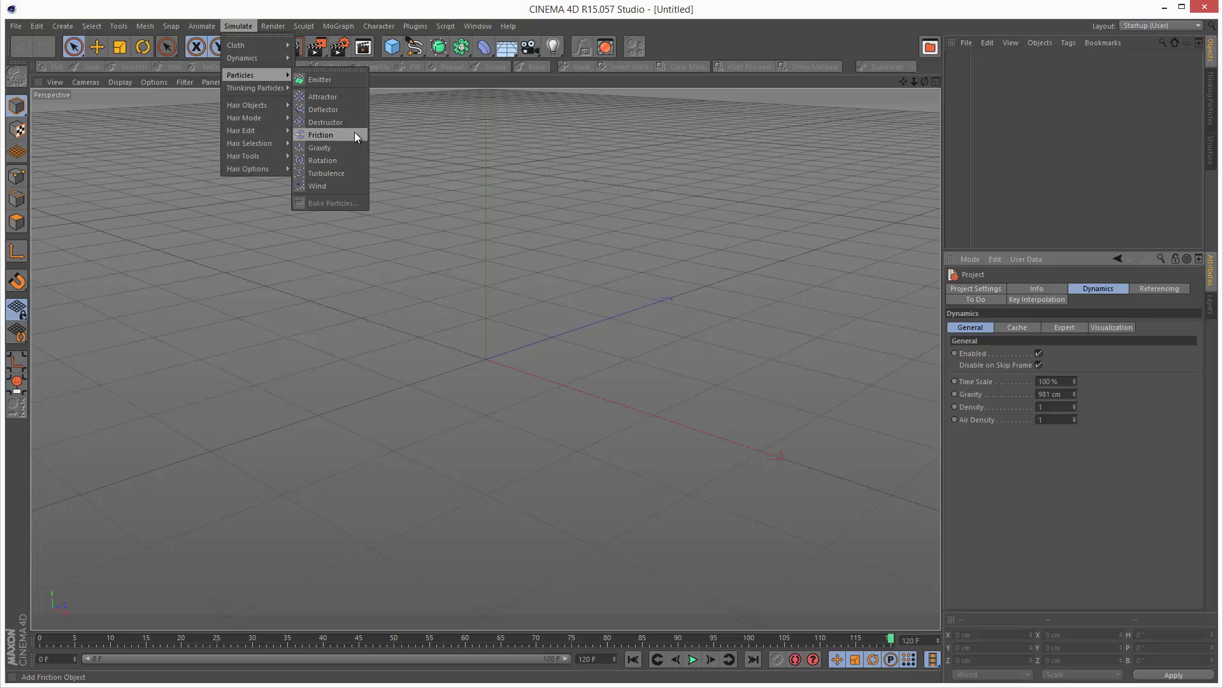
- Add a Floor and switch the viewport display to Gouraud Shading (Lines)
click(503, 47)
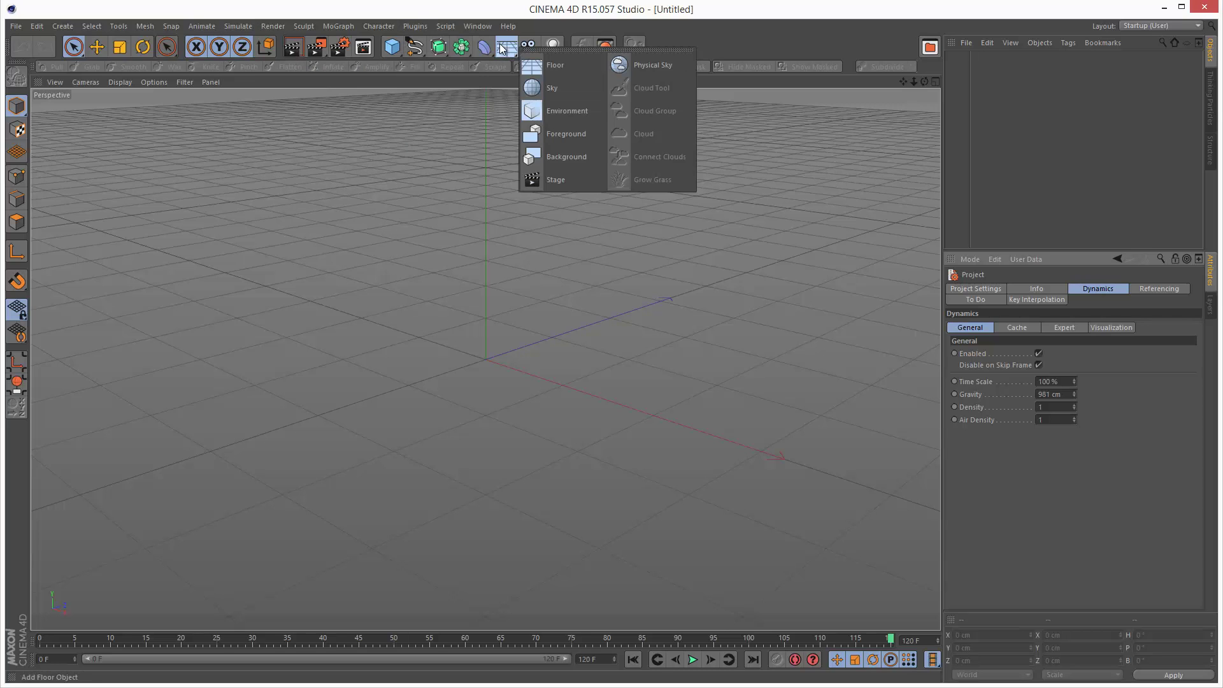
click(570, 64)
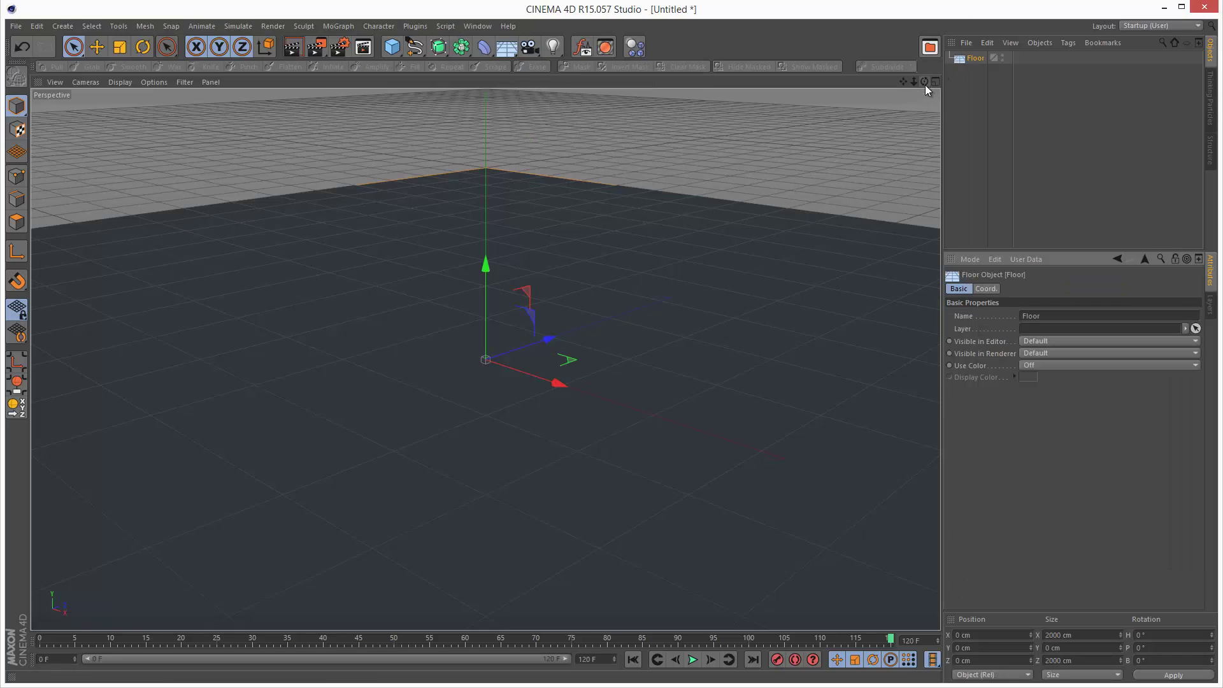
drag(924, 83, 227, 77)
click(113, 83)
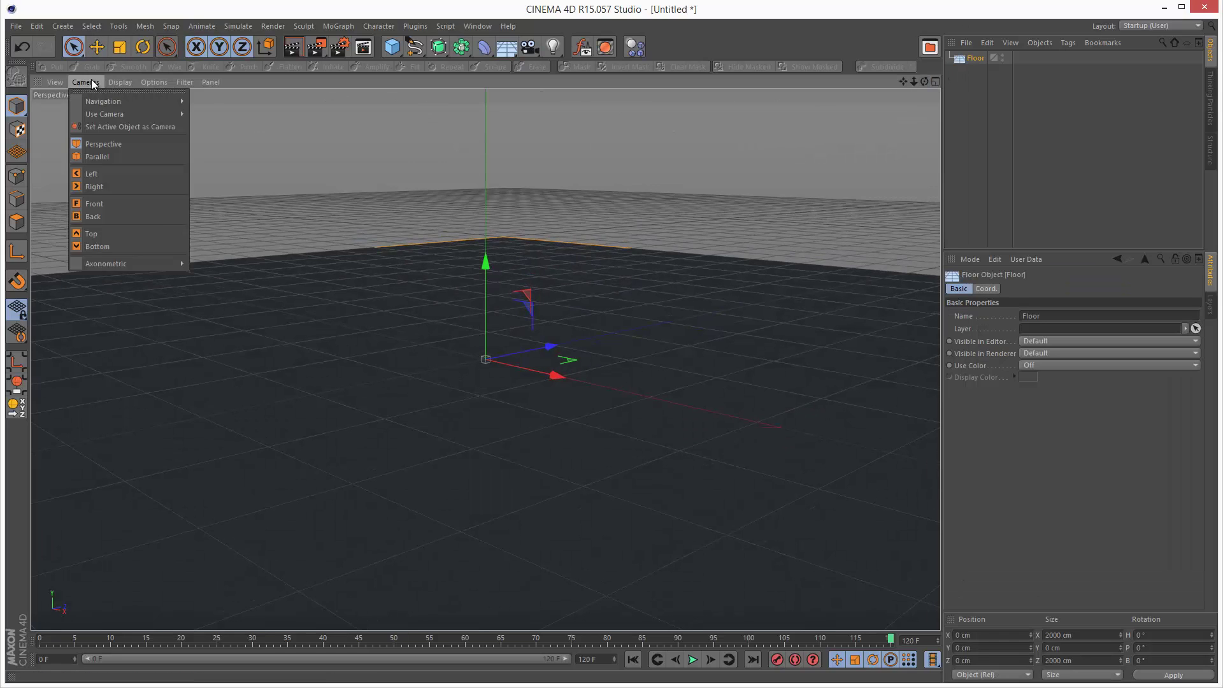
click(154, 113)
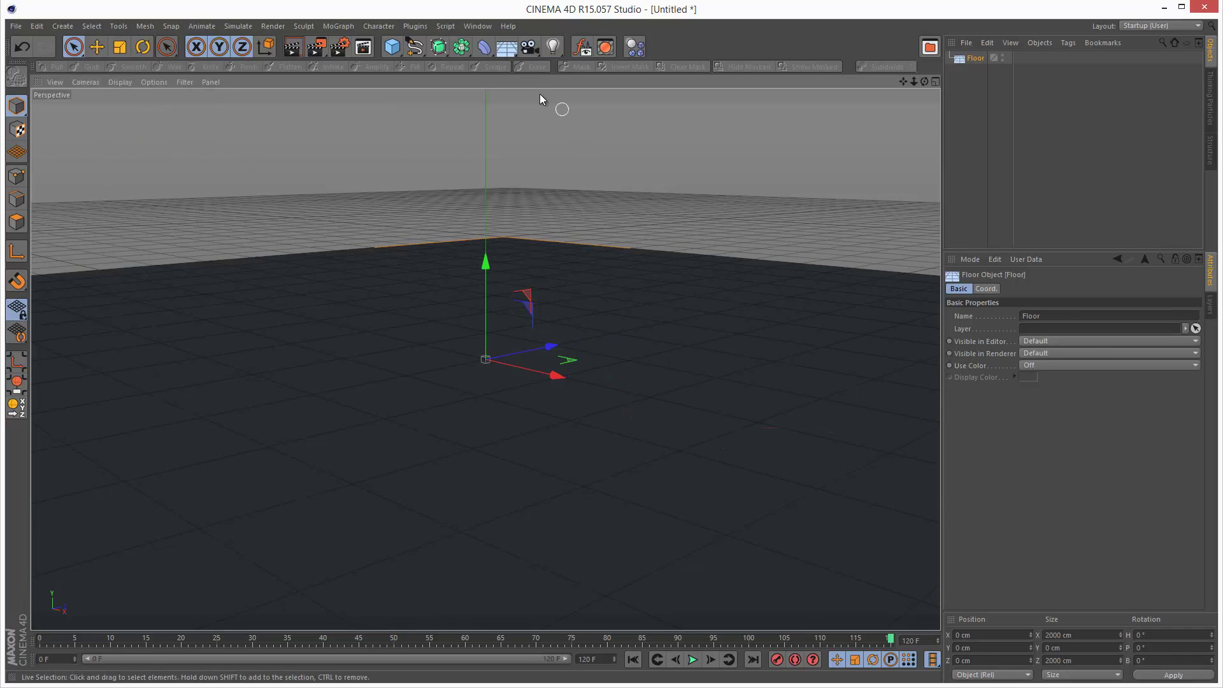
- Add a Cloner with a Sphere and a Cube as its children
click(342, 32)
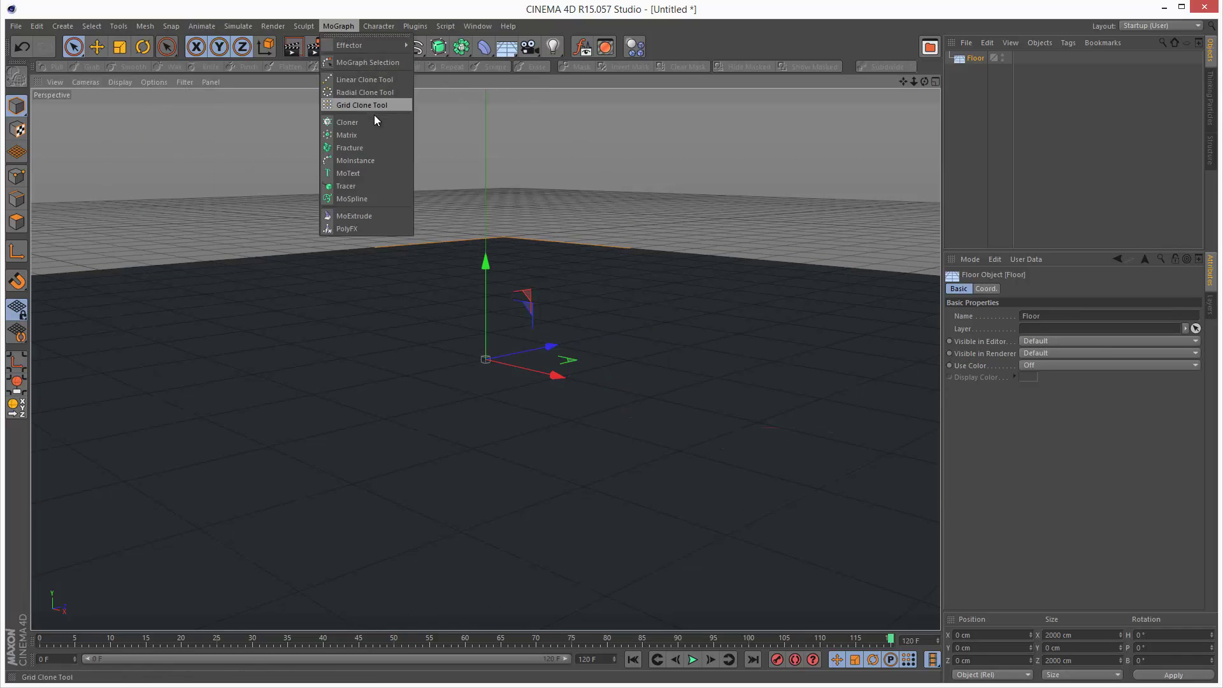
click(370, 121)
click(395, 48)
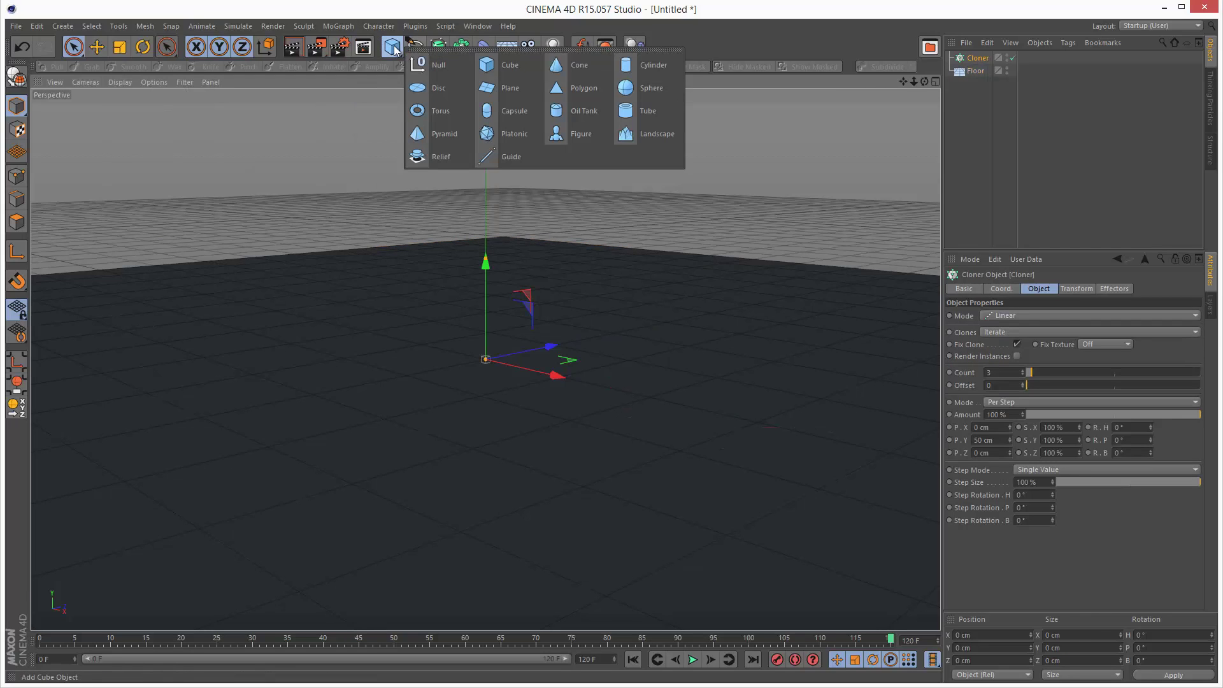
click(648, 90)
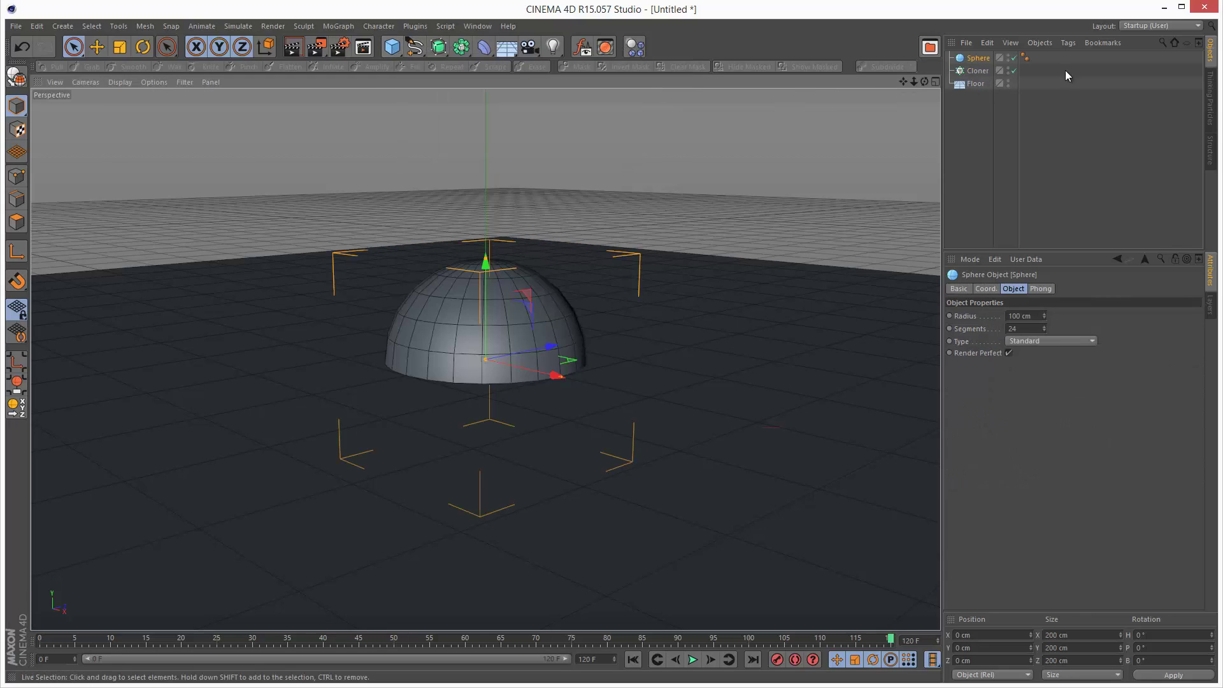
drag(982, 59, 983, 74)
drag(402, 56, 428, 60)
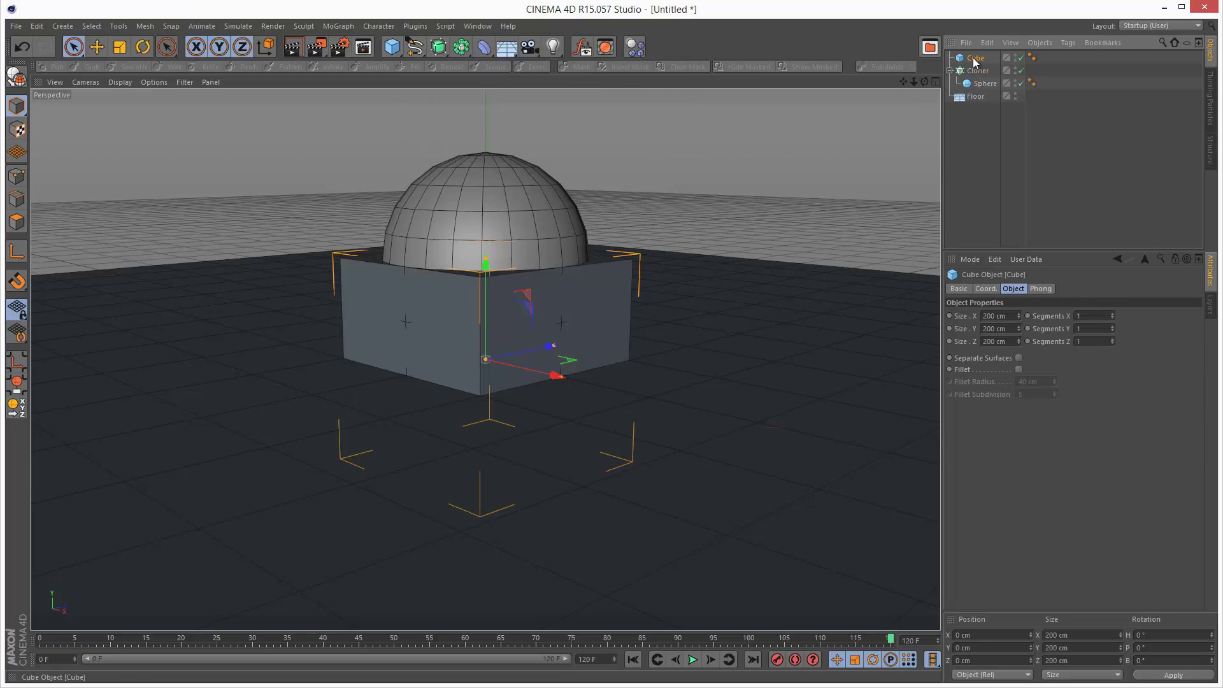
drag(979, 79, 981, 77)
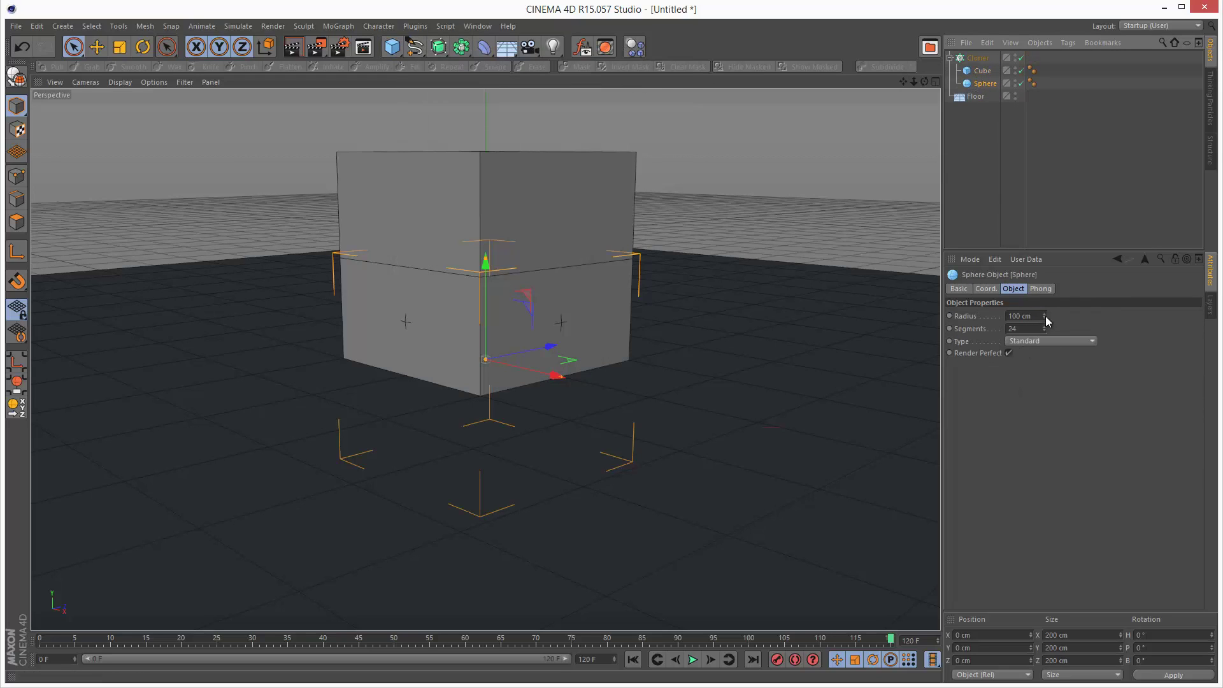
- Shrink the sphere's radius and set the cube's size to 22 cm
drag(1047, 314, 1042, 319)
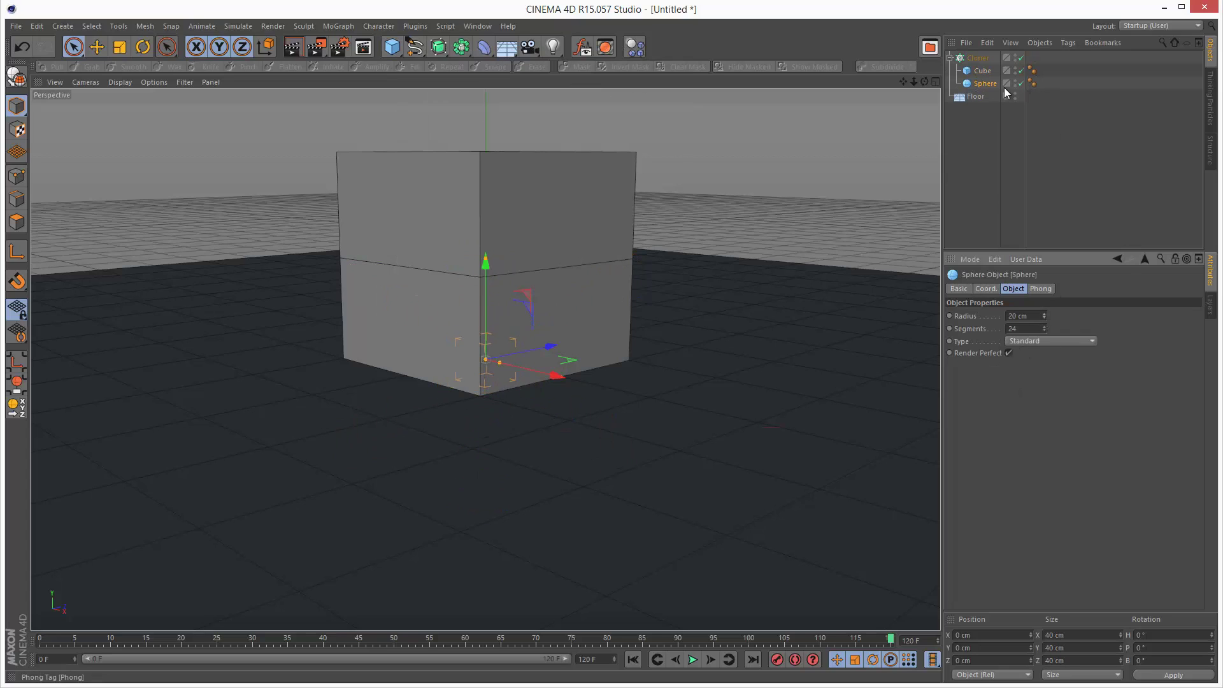
click(983, 71)
double_click(991, 318)
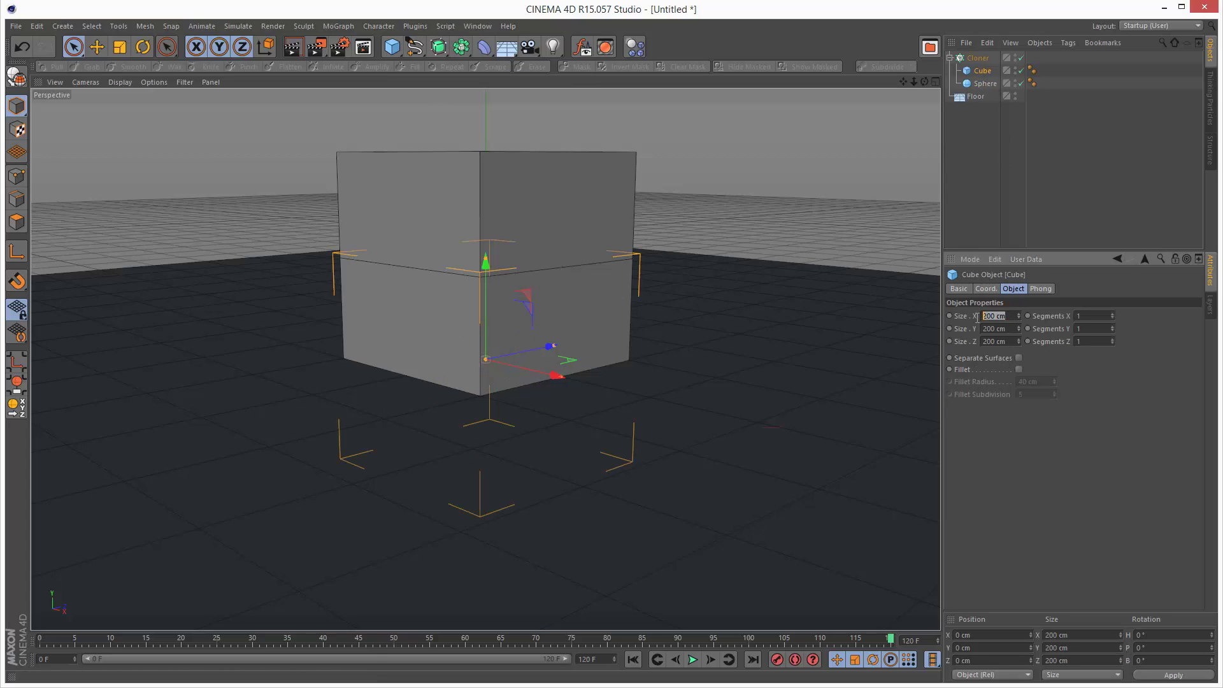
text(22)
double_click(1001, 328)
text(222)
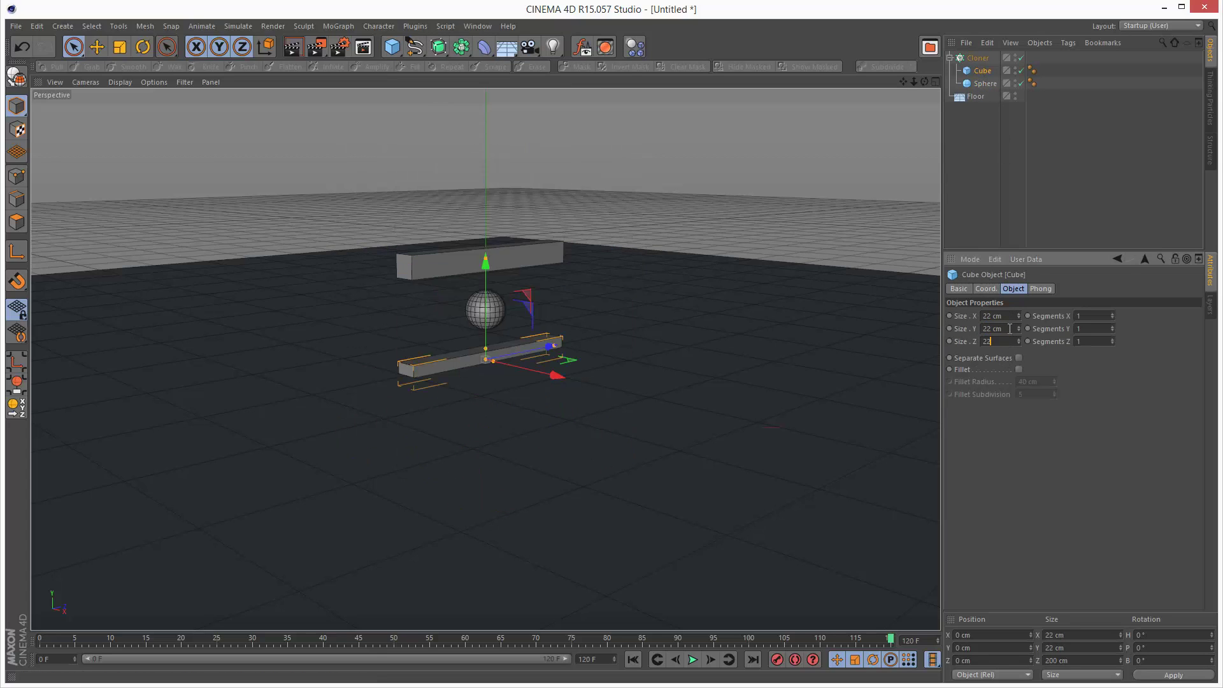
key(Return)
- Switch the Cloner to Grid Array mode and raise the grid above the floor
click(981, 59)
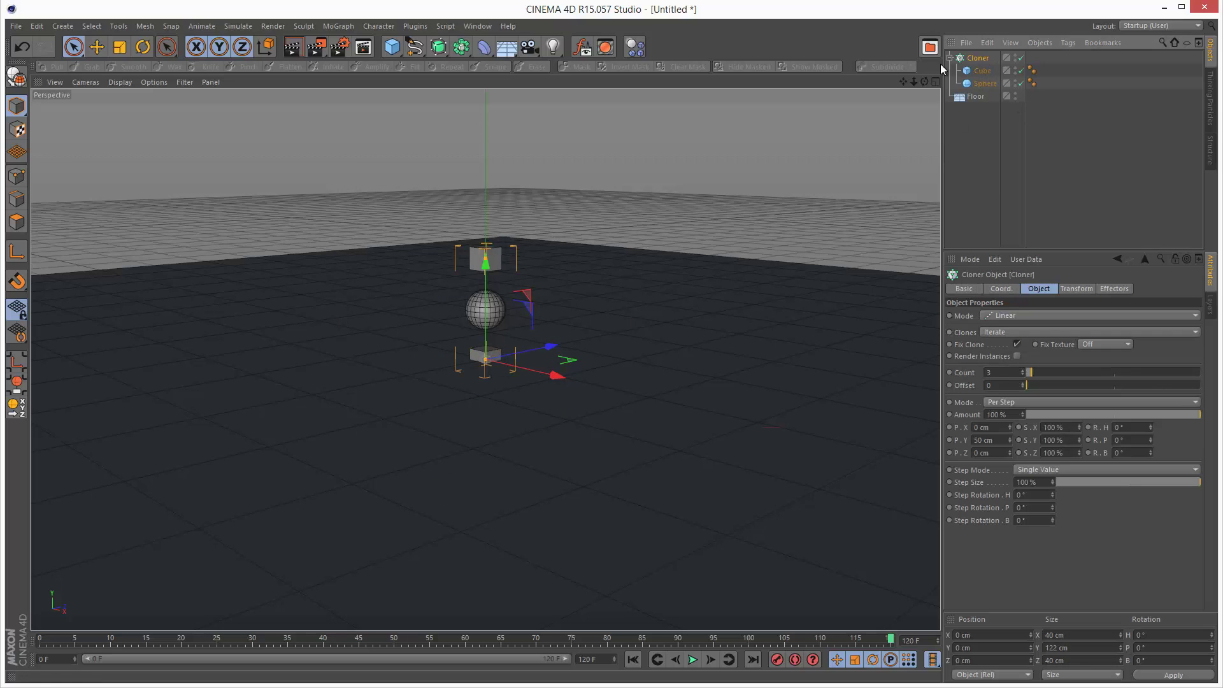
click(1019, 316)
click(1083, 363)
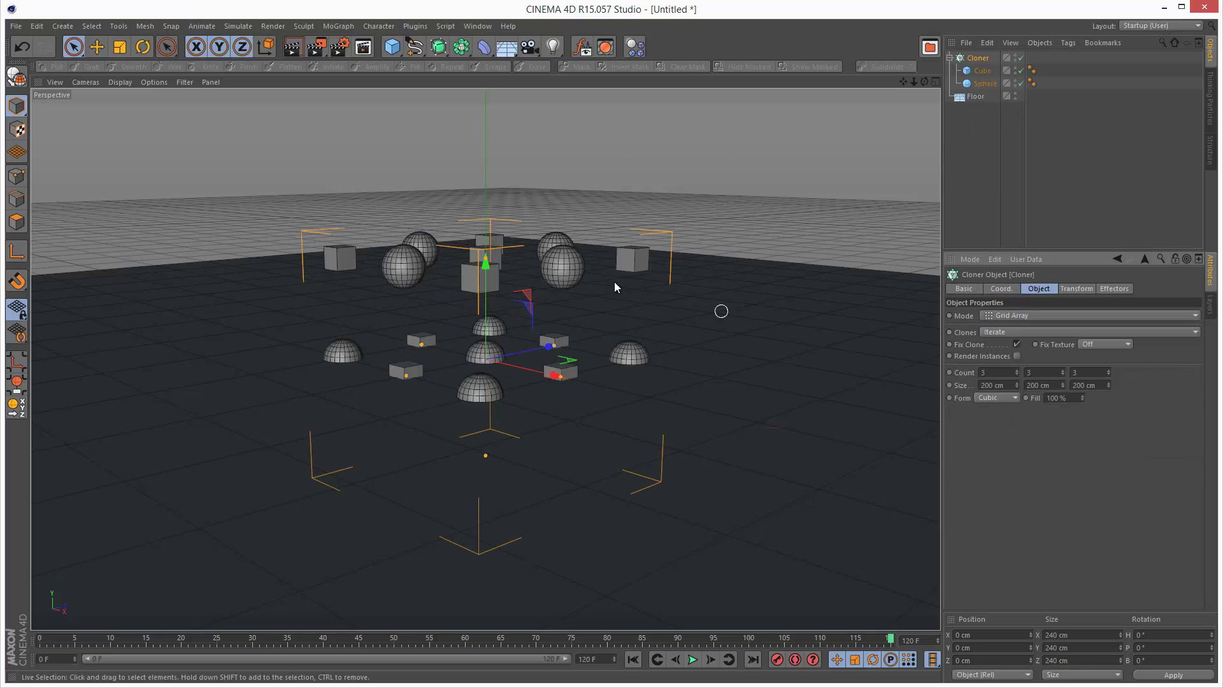
mouse_move(492, 269)
mouse_down()
mouse_move(491, 199)
mouse_move(516, 150)
mouse_move(536, 166)
mouse_up()
mouse_move(922, 86)
mouse_down()
mouse_move(636, 389)
mouse_move(495, 163)
mouse_up()
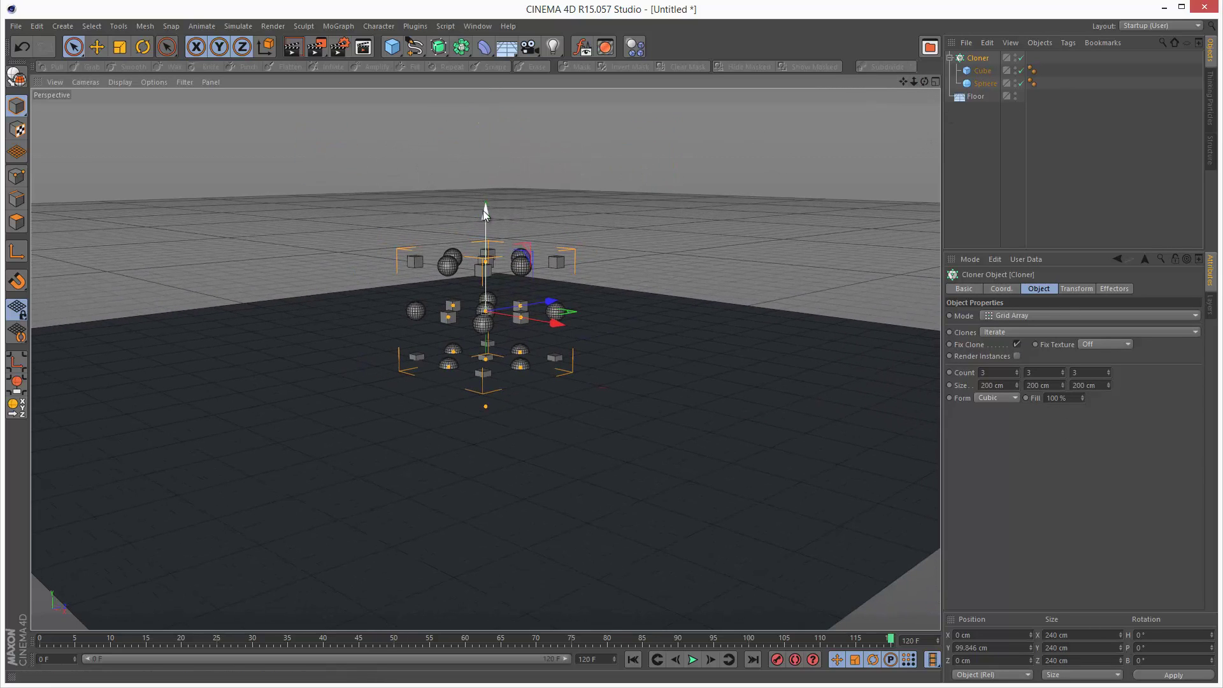
drag(483, 212, 488, 146)
- Give the Cloner a Rigid Body tag (Apply Tag to Children, Individual Elements All) and make the Floor a collider
click(1072, 201)
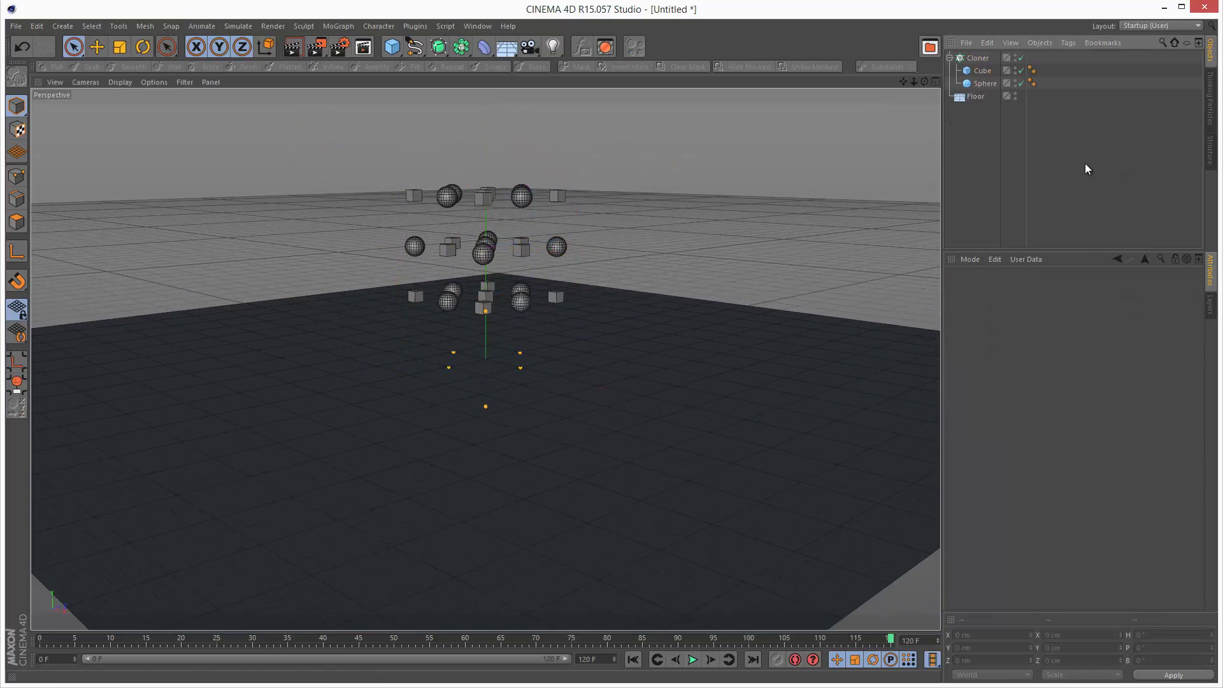
click(979, 58)
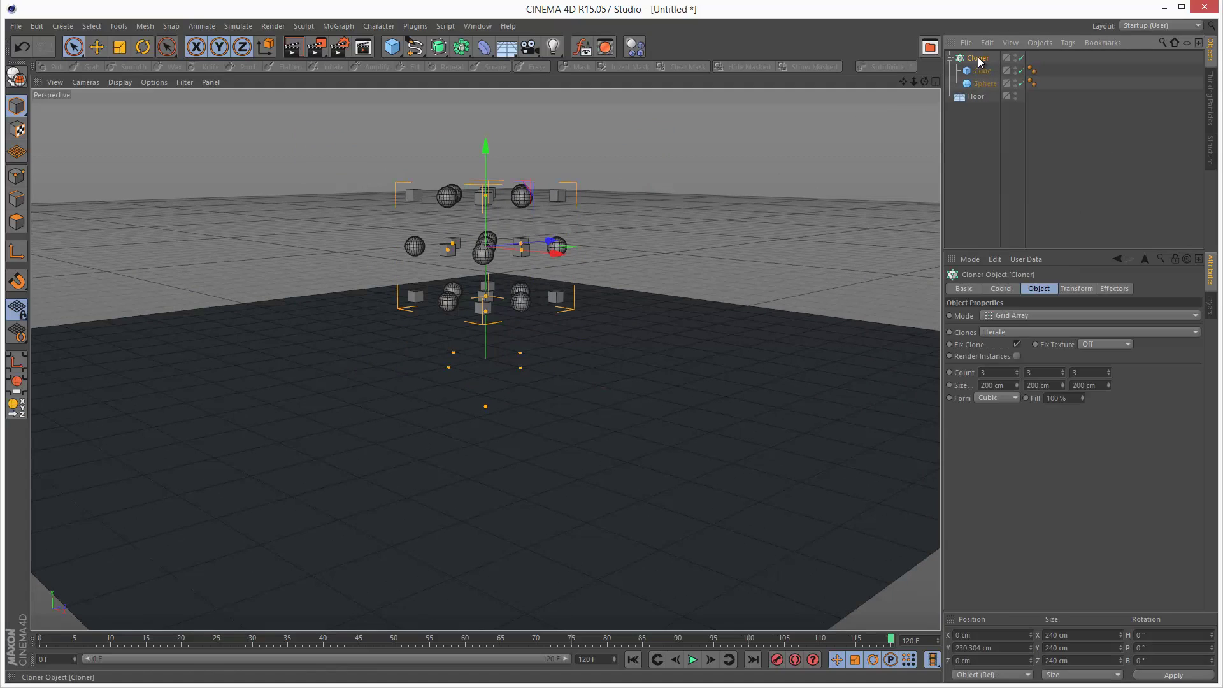
click(1068, 43)
mouse_move(1100, 177)
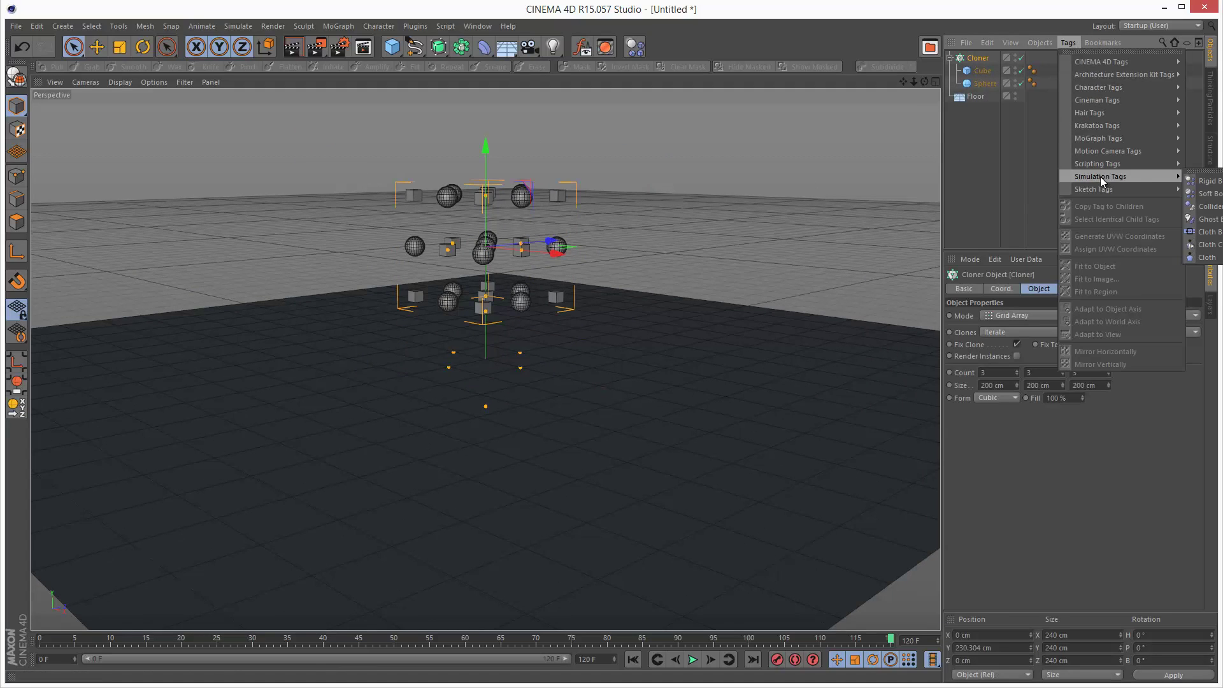
click(1201, 181)
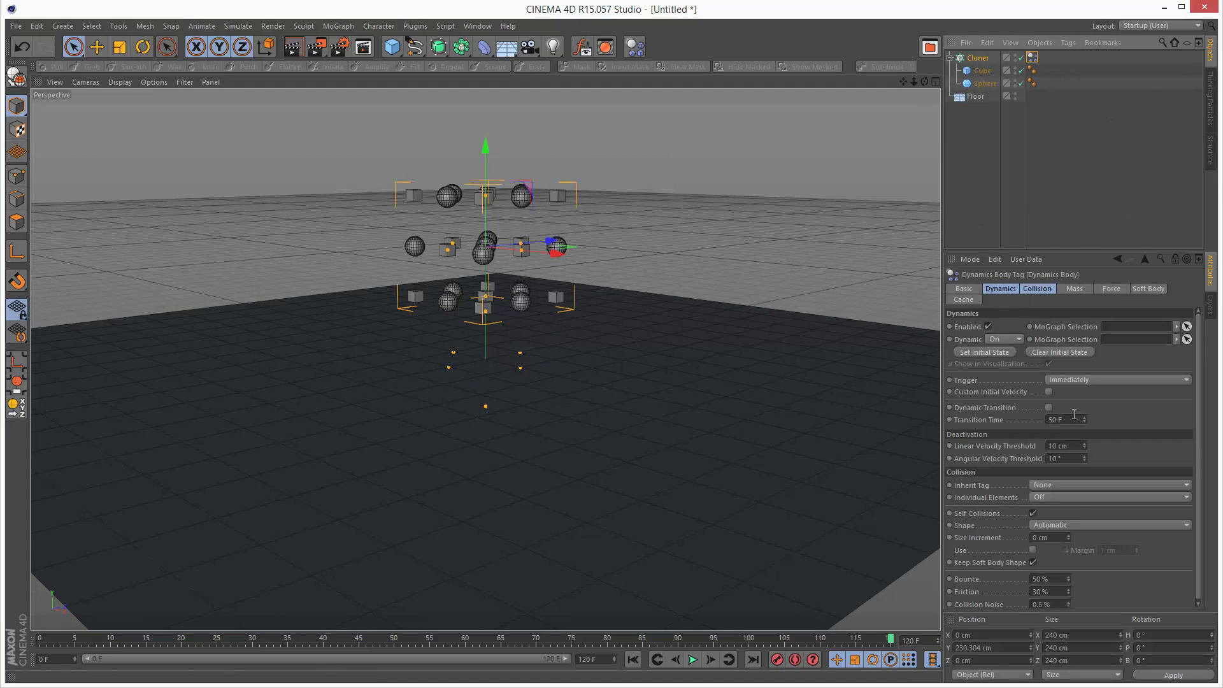
click(1044, 487)
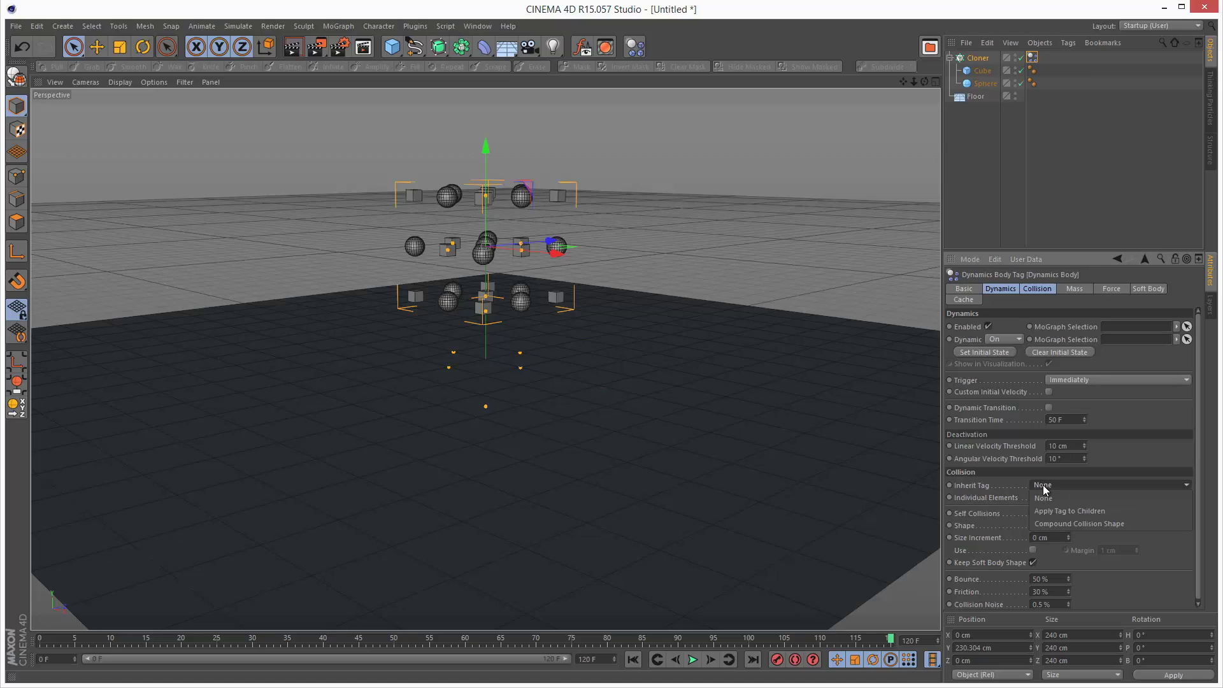
click(1071, 512)
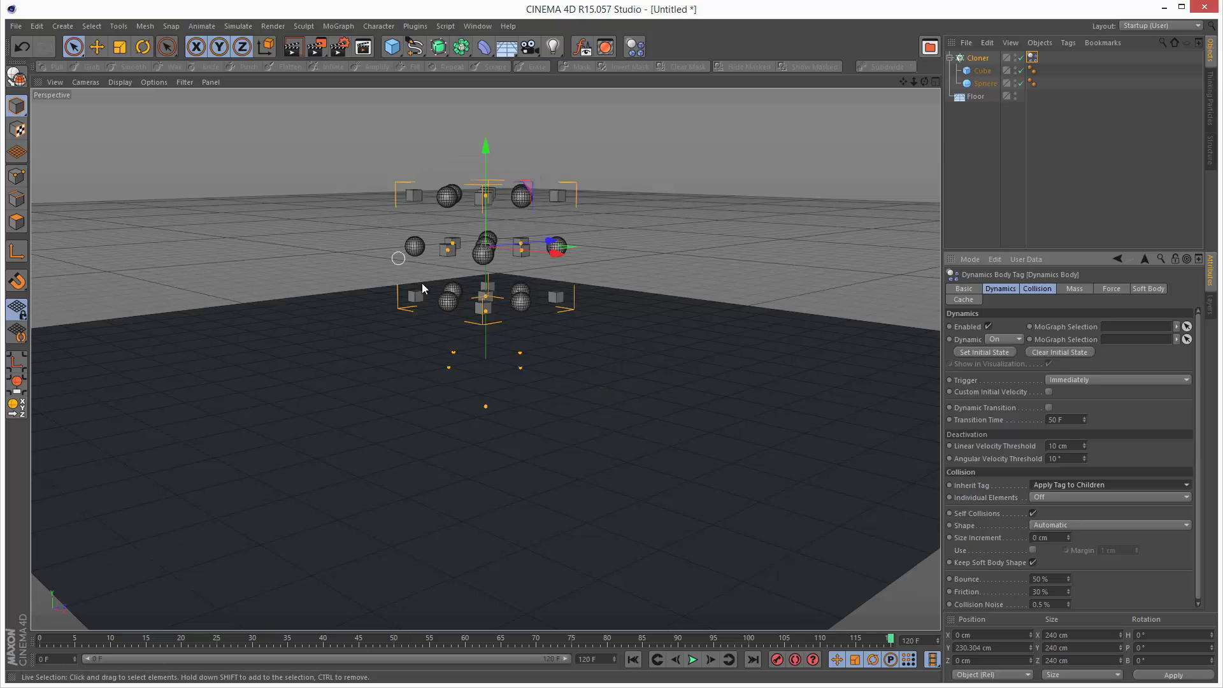
click(1066, 496)
click(1058, 543)
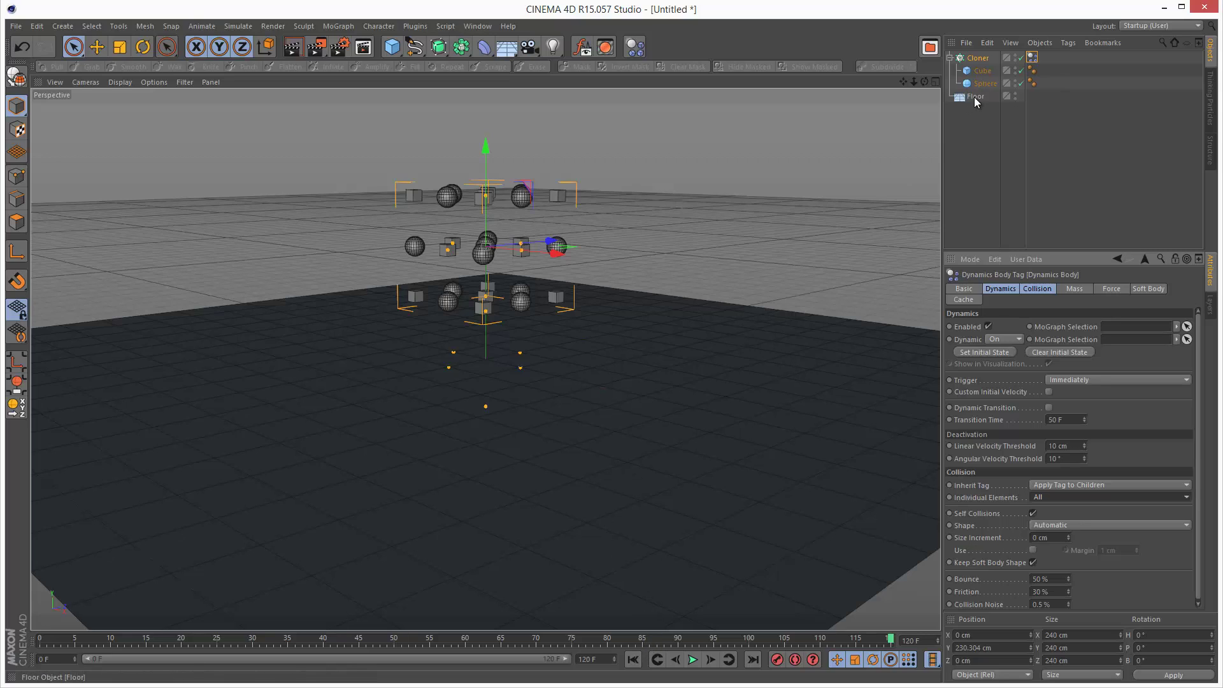
click(976, 99)
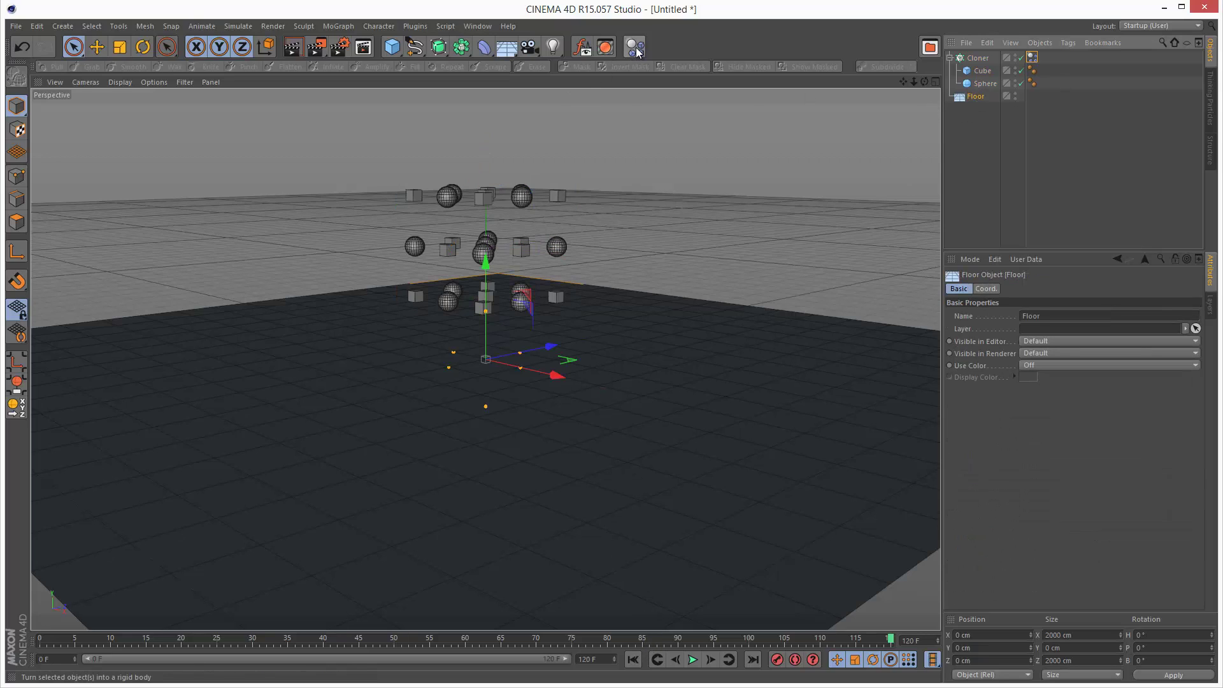
drag(635, 51, 630, 111)
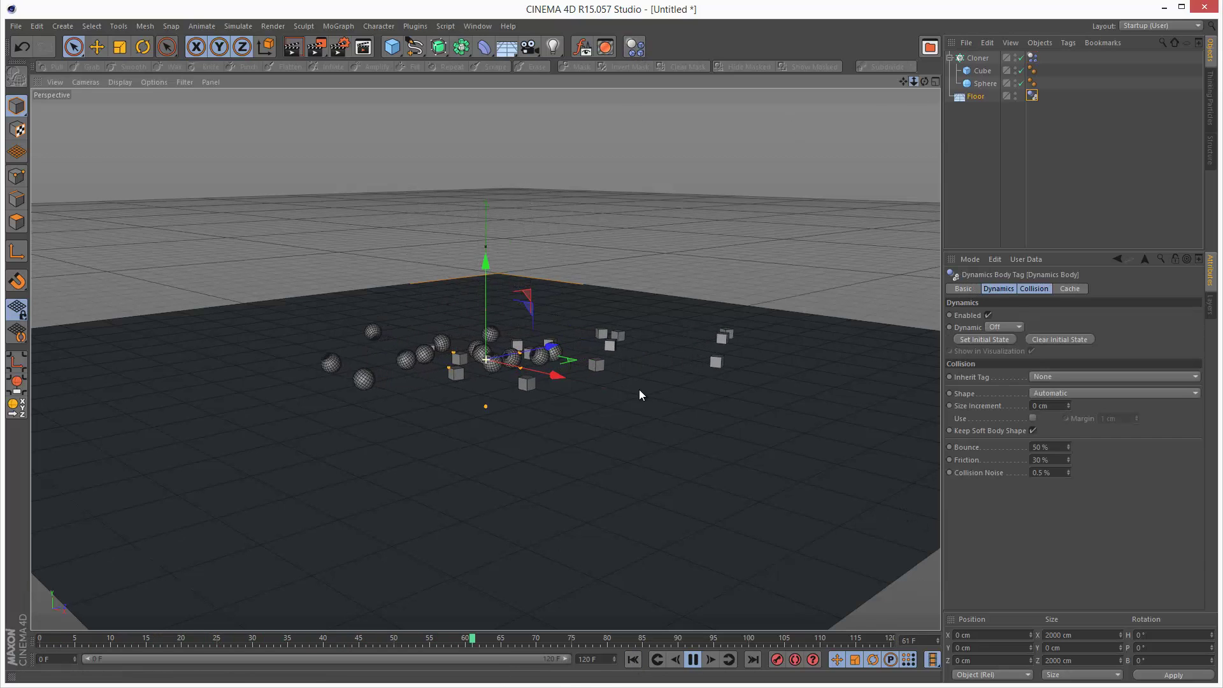
- Run the dynamics simulation, stop it, and rewind to frame 0
click(1079, 135)
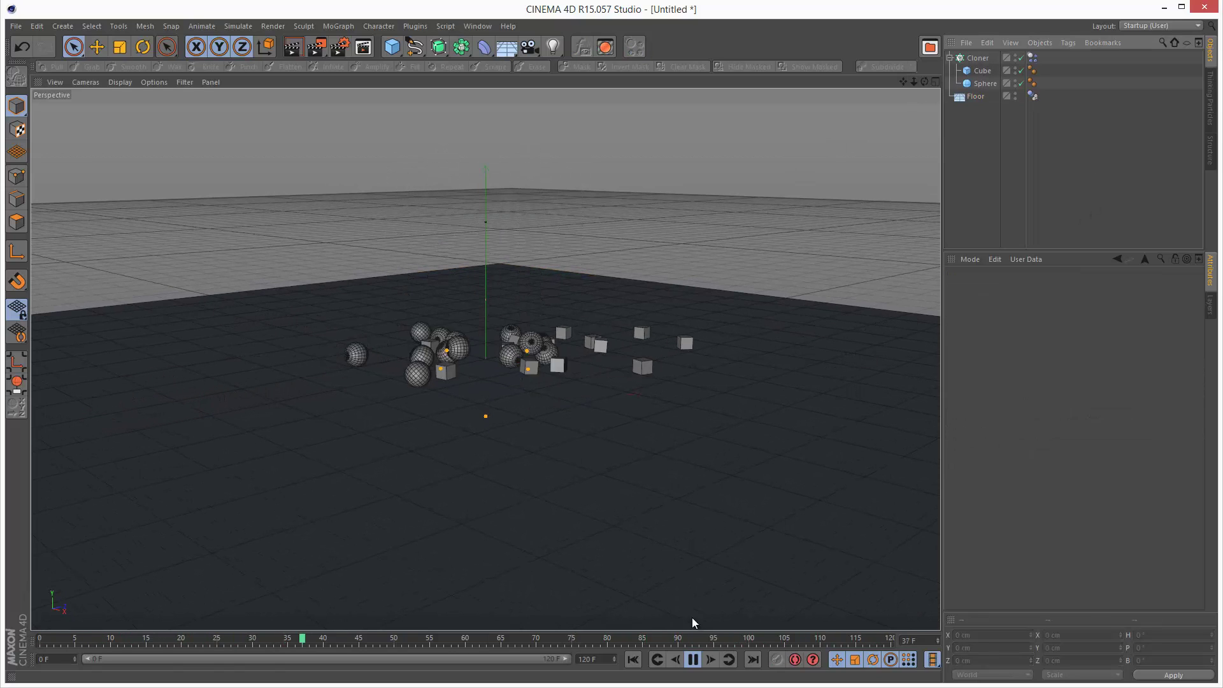
click(693, 659)
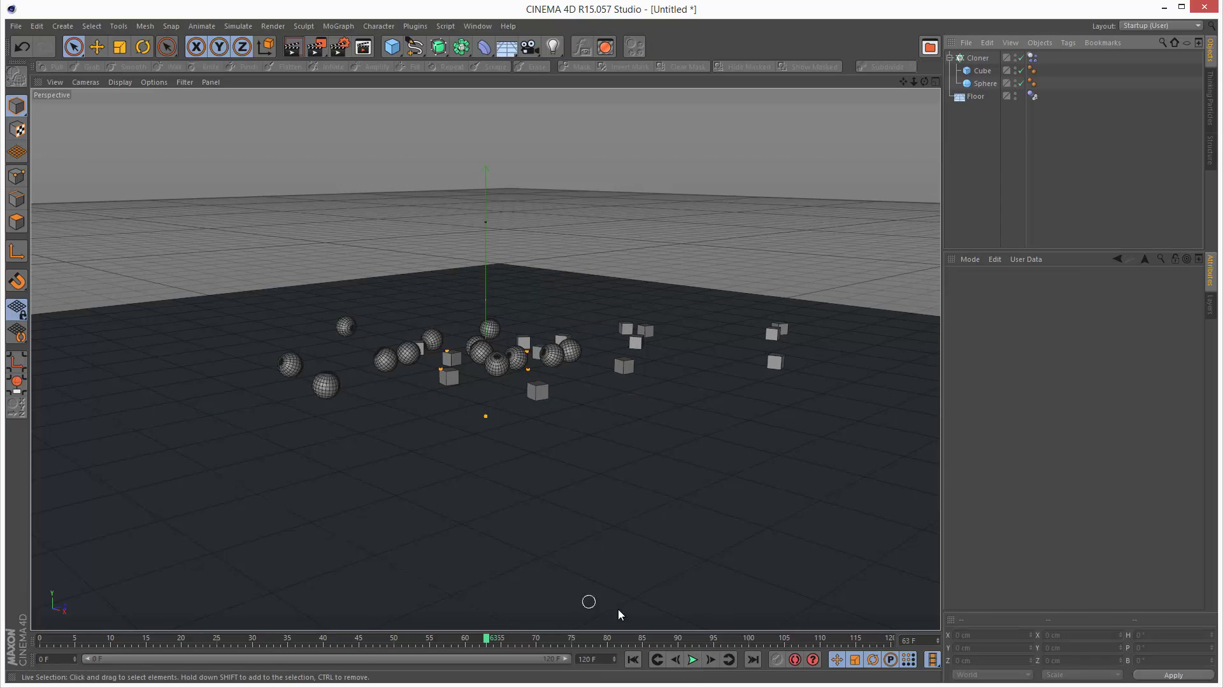
click(634, 660)
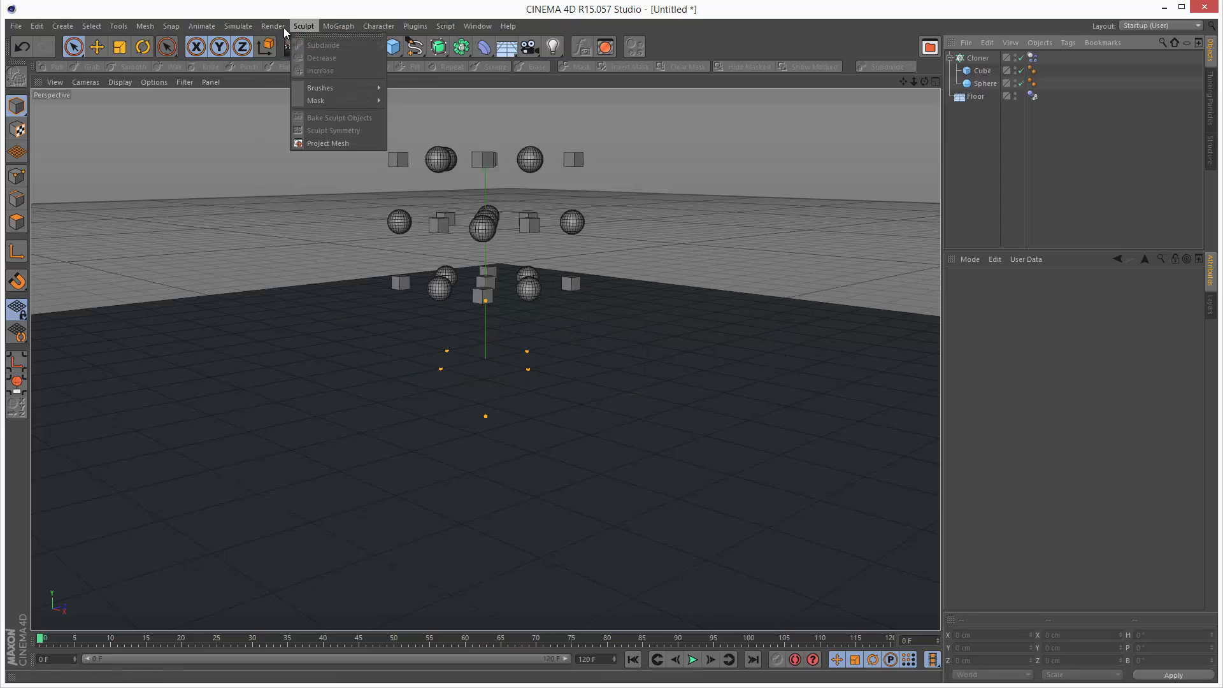
- Add an Attractor force, move it out along X, and start playback
click(237, 27)
mouse_move(269, 76)
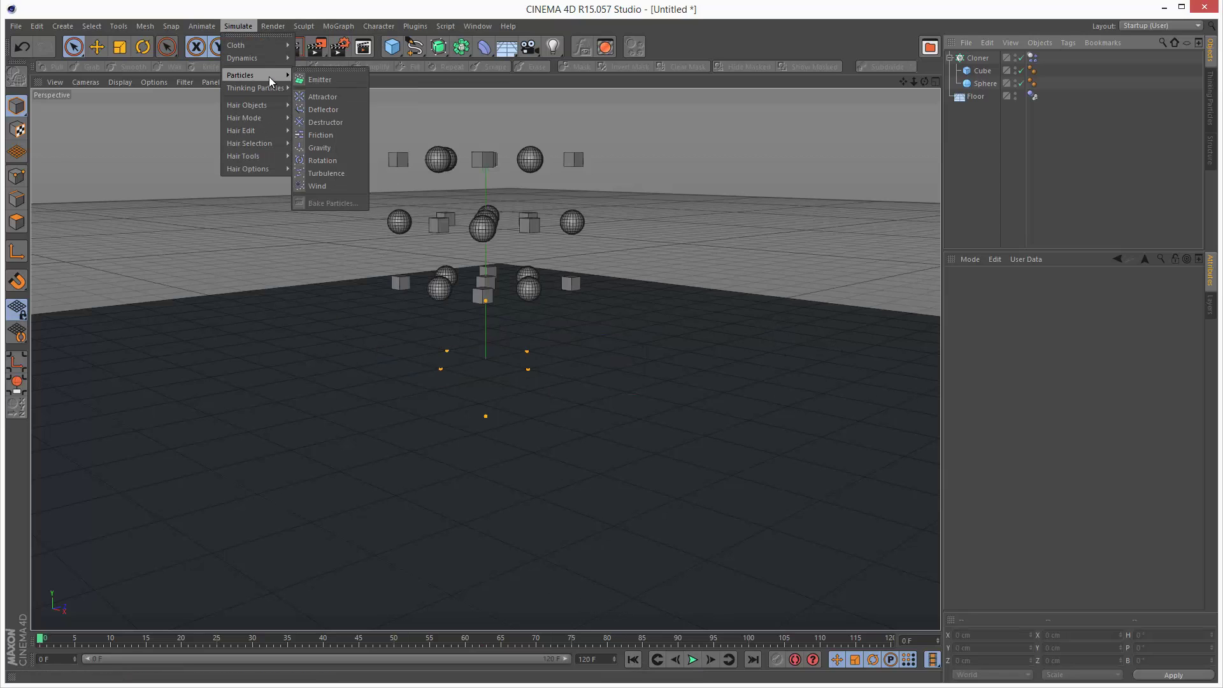
click(344, 99)
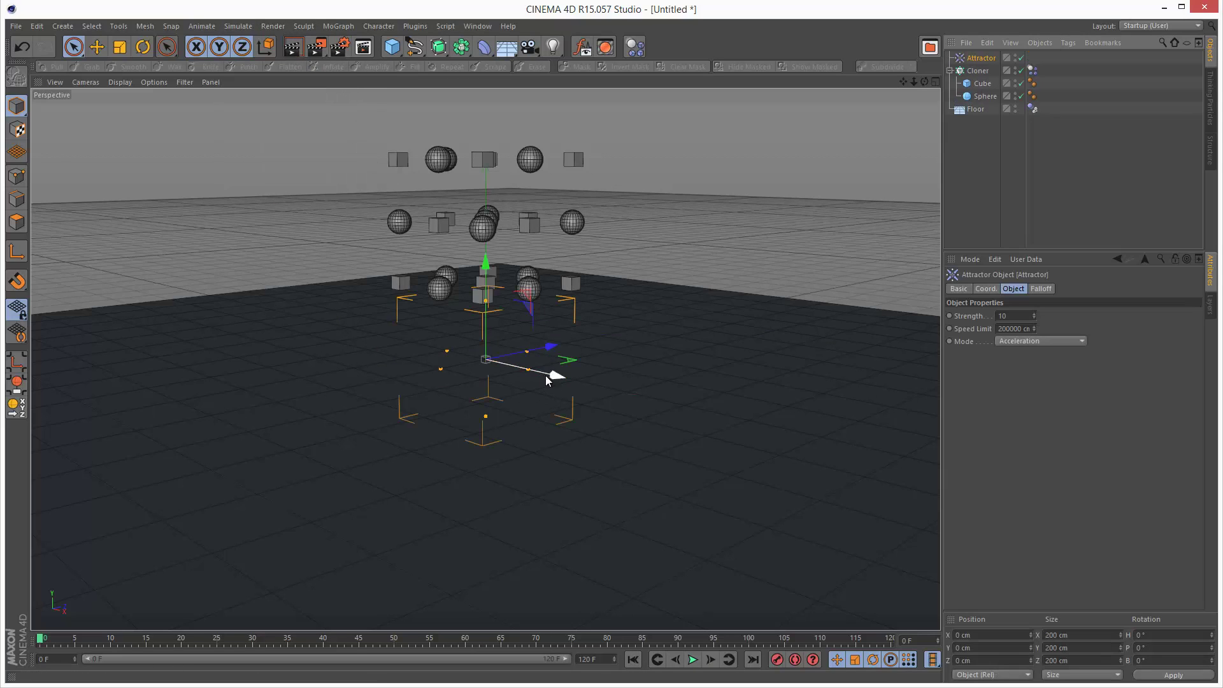
drag(554, 374, 784, 439)
click(693, 660)
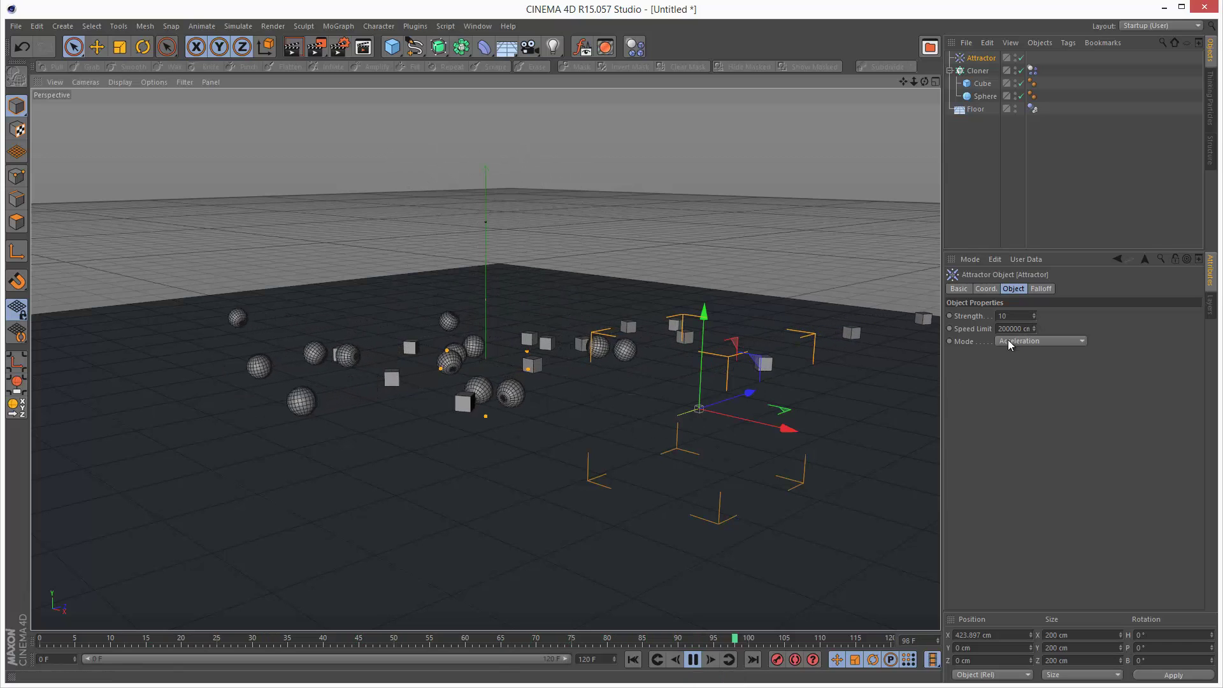
- Try Attractor strengths of 100, then 1000, settling on 500
drag(1034, 316, 1036, 321)
click(1033, 317)
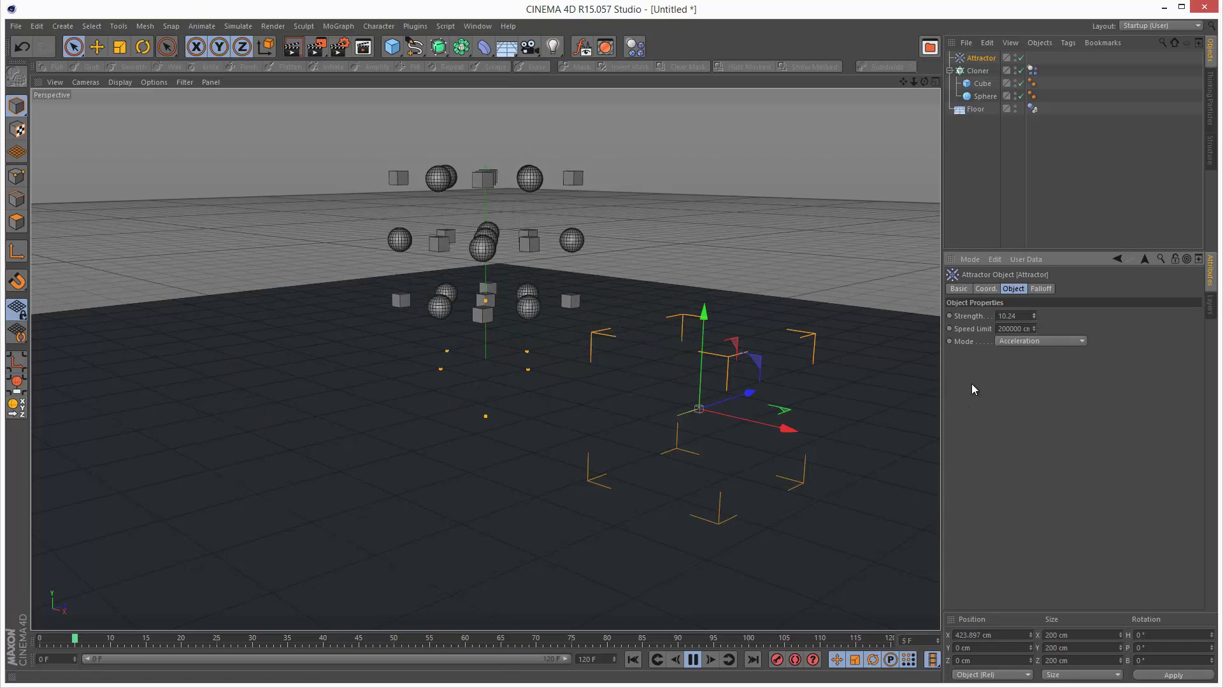
text(100)
key(Return)
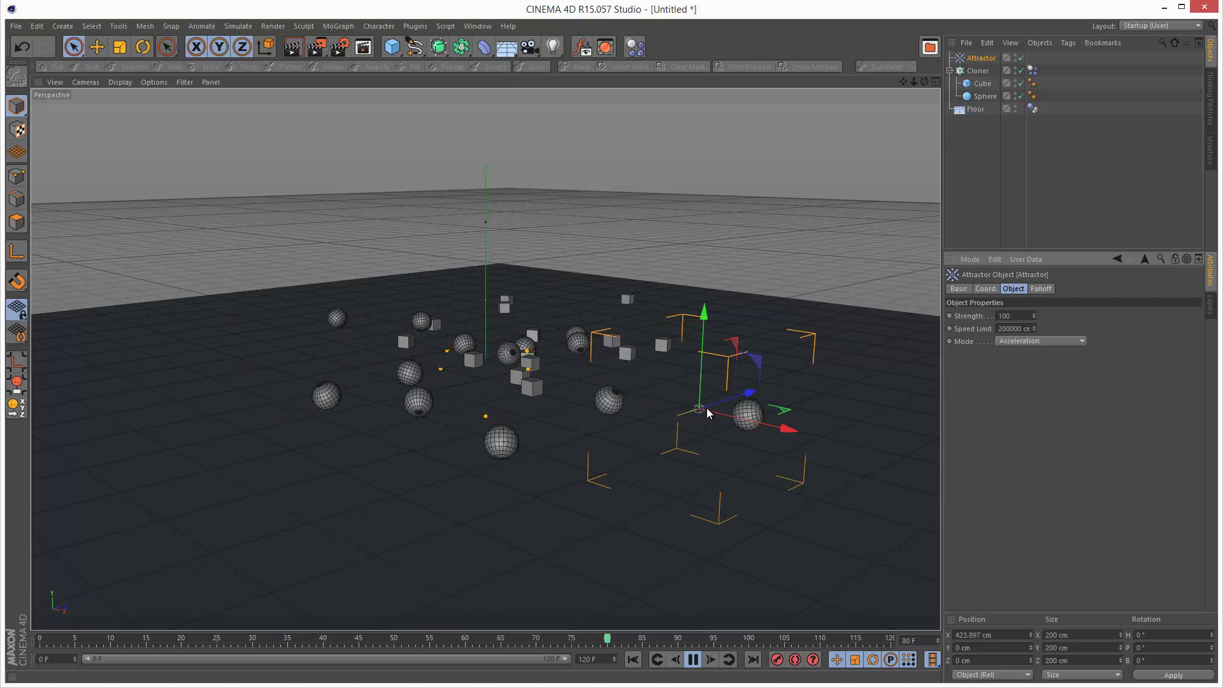
double_click(1013, 316)
text(1000)
key(Return)
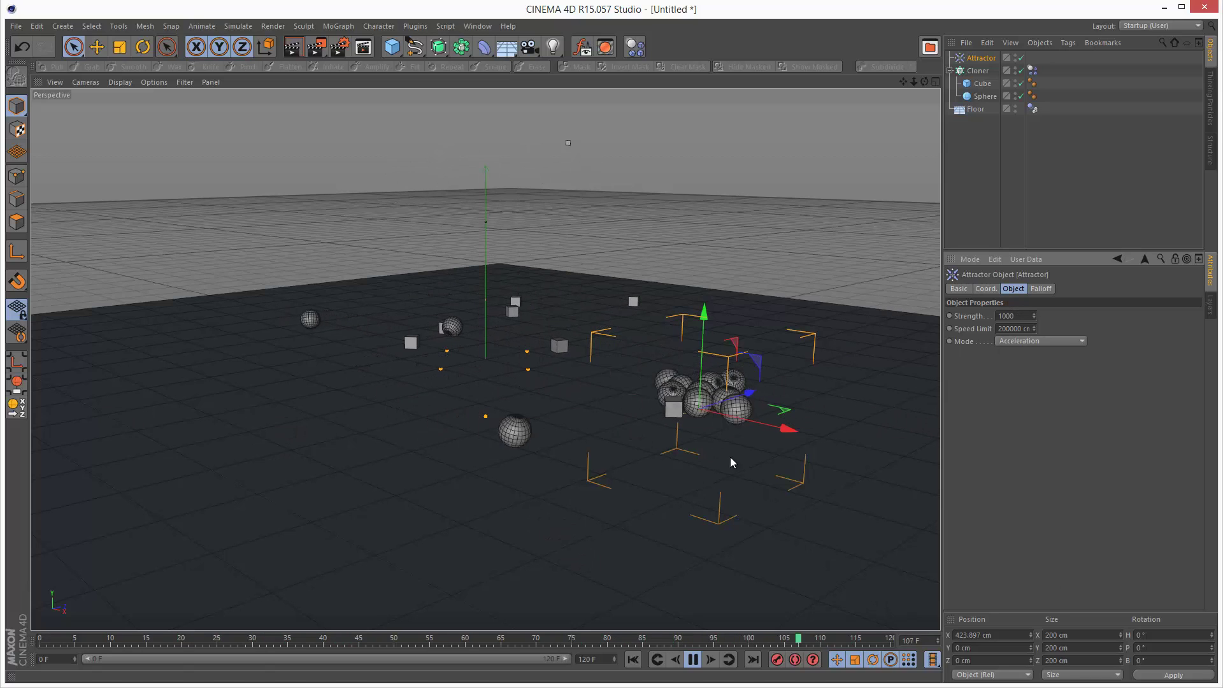
double_click(1027, 316)
text(500)
key(Return)
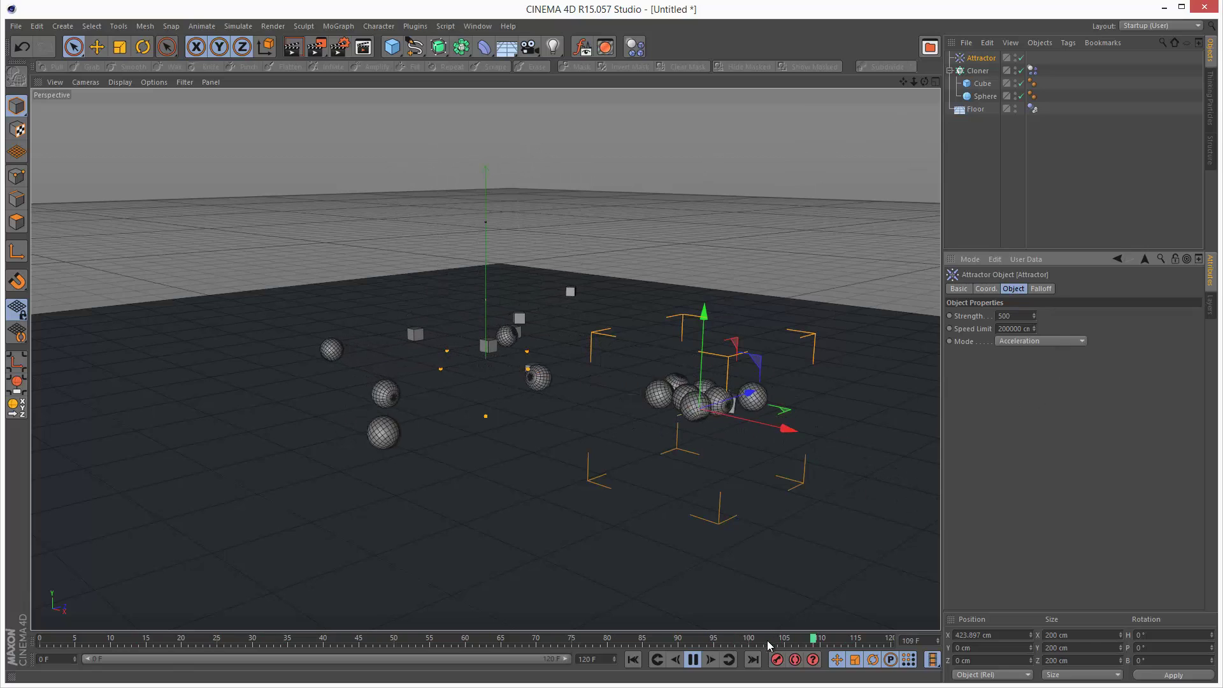
- Give the Attractor a spherical falloff sized about 278.833 × 205.671 × 358.456 cm
click(694, 660)
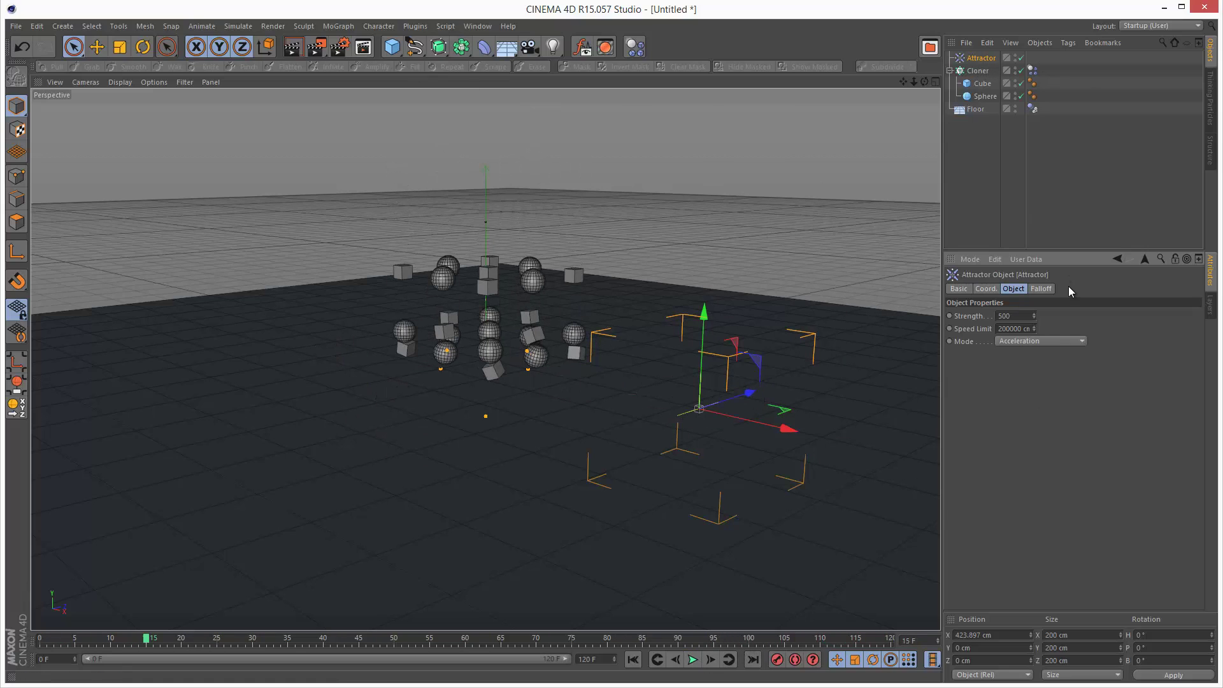
click(1042, 289)
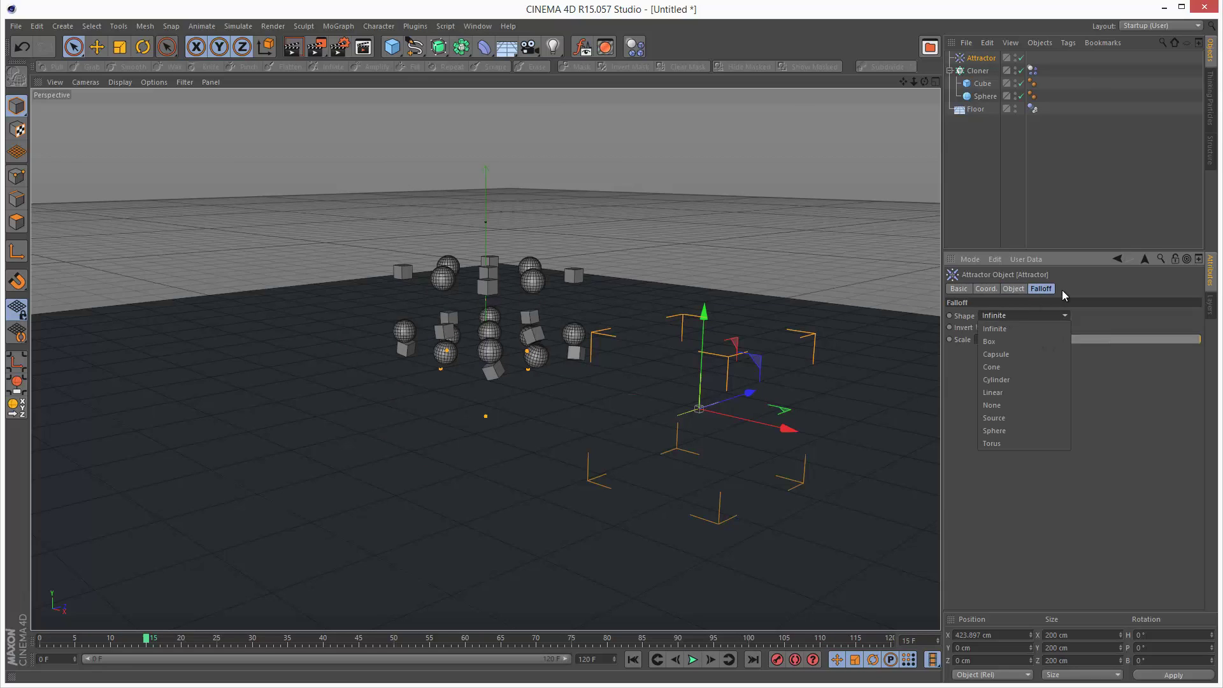
click(1010, 431)
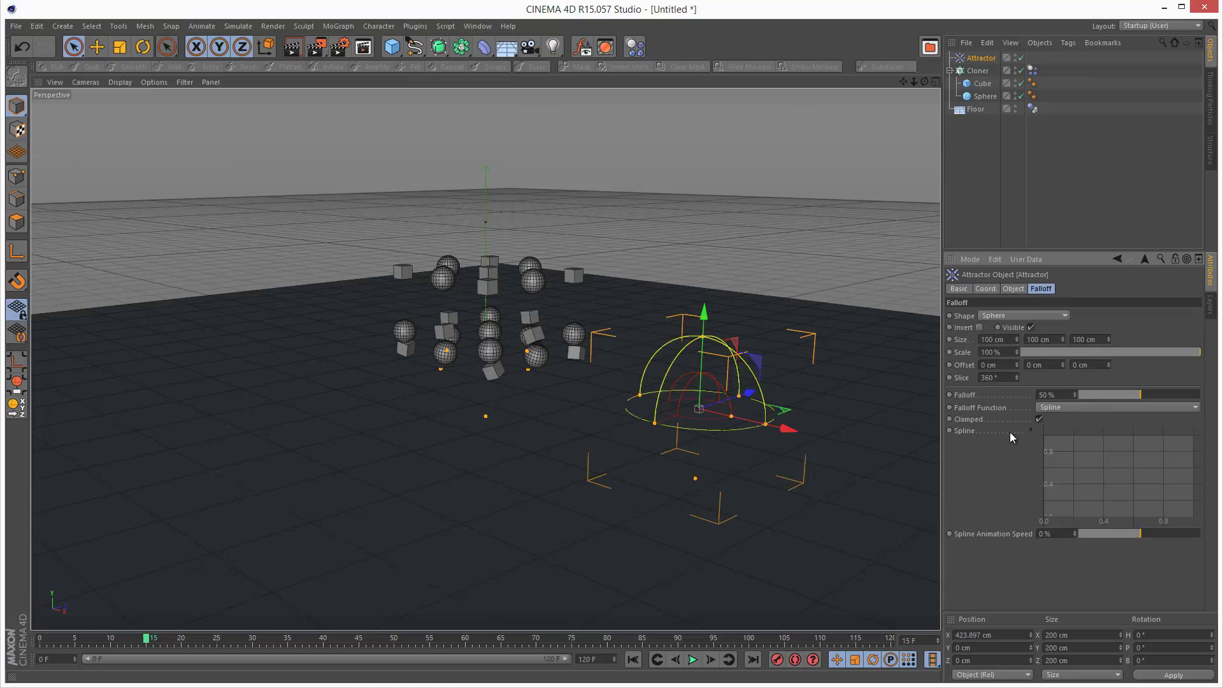
drag(745, 395, 826, 368)
drag(772, 427, 905, 492)
drag(709, 342, 706, 257)
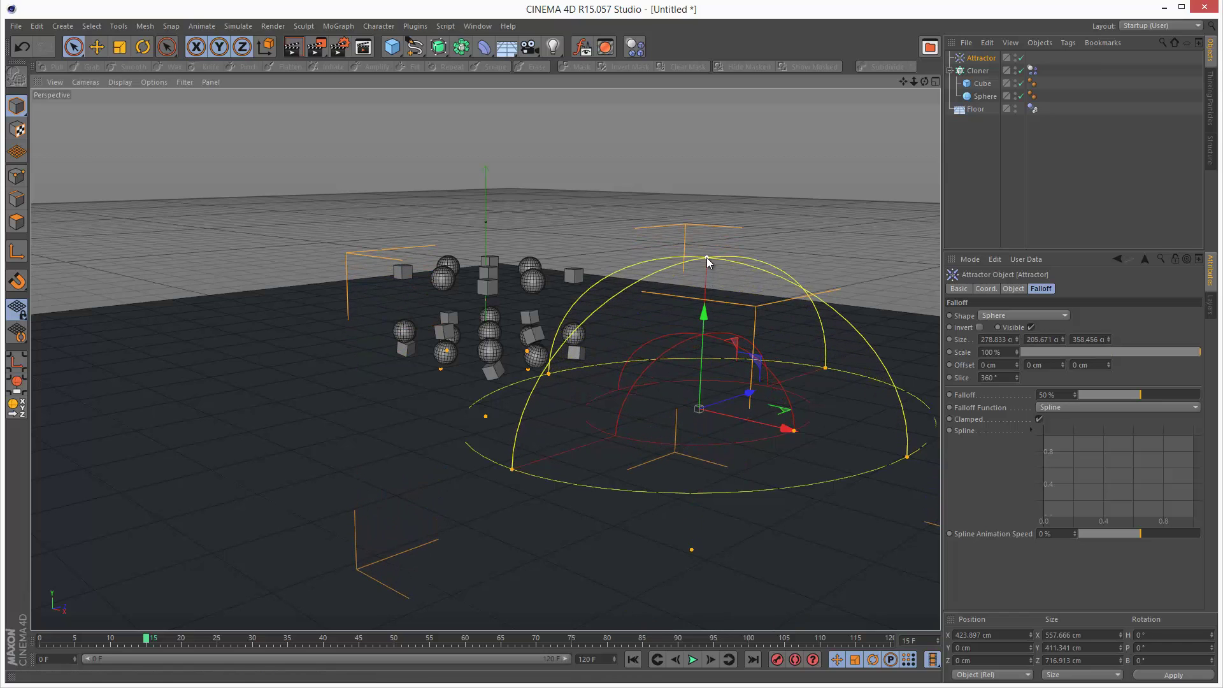
- Rewind to frame 0 and move the Attractor closer to the clones, to X 316.574 cm
click(641, 664)
drag(788, 433, 721, 422)
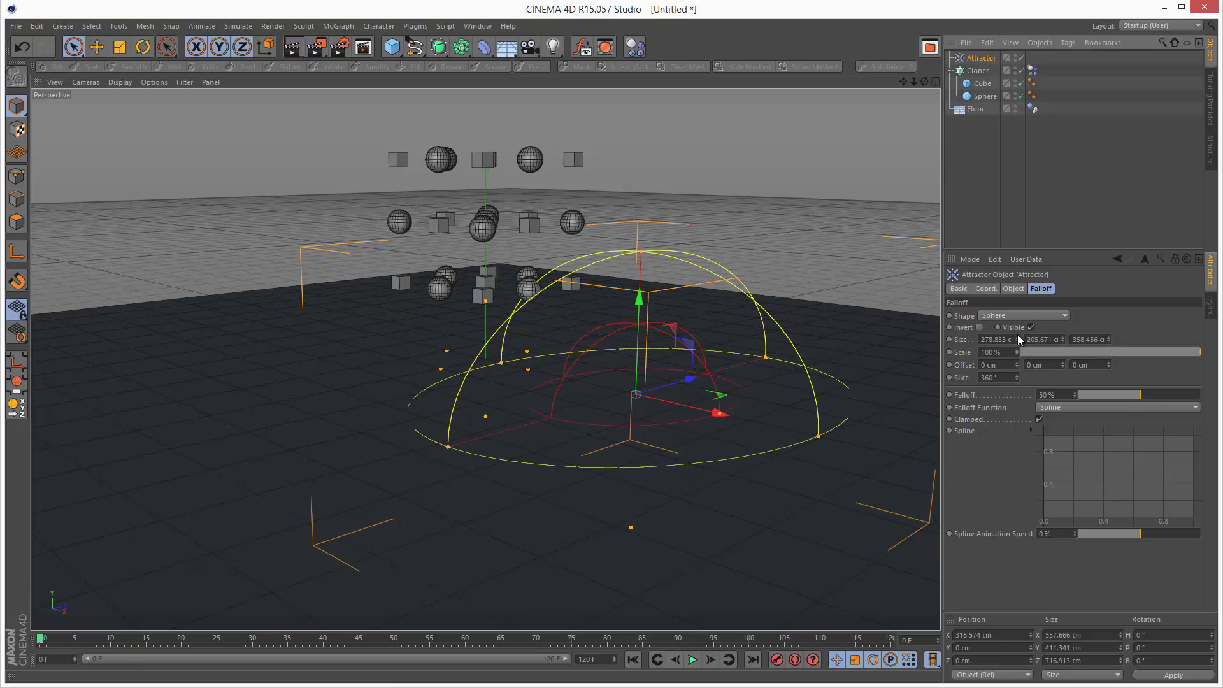
click(1000, 69)
click(981, 58)
click(1014, 288)
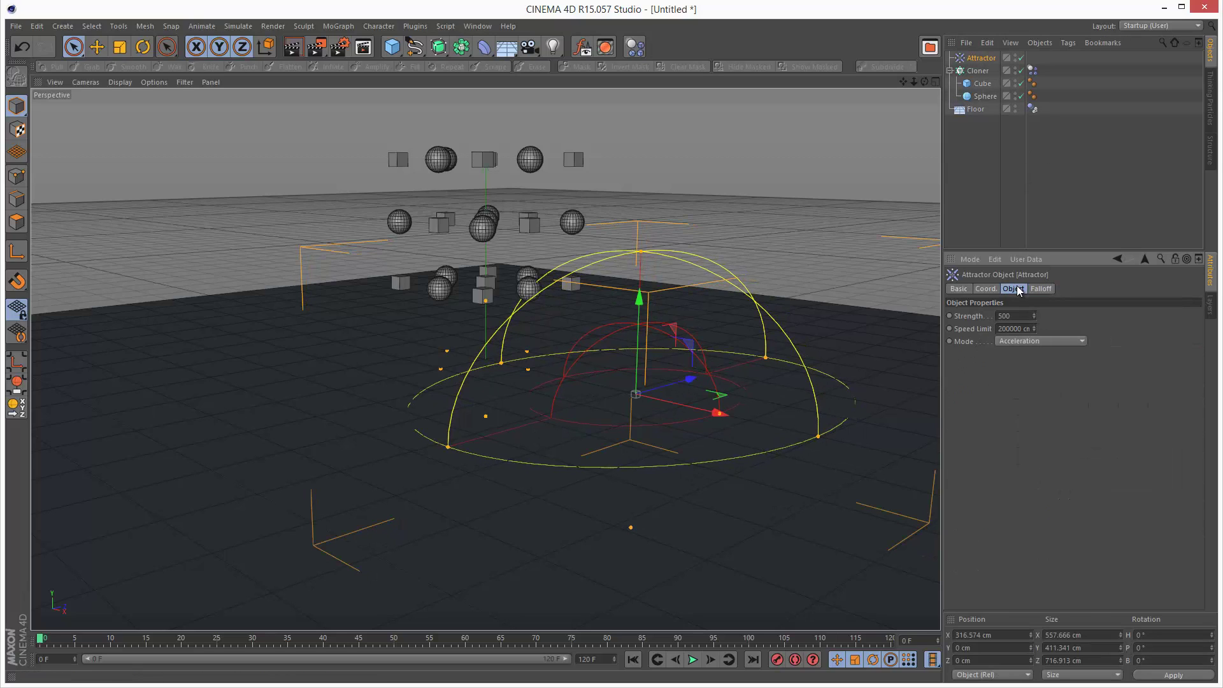
- Set the Attractor strength to 300 and move it along Z during playback
double_click(1018, 314)
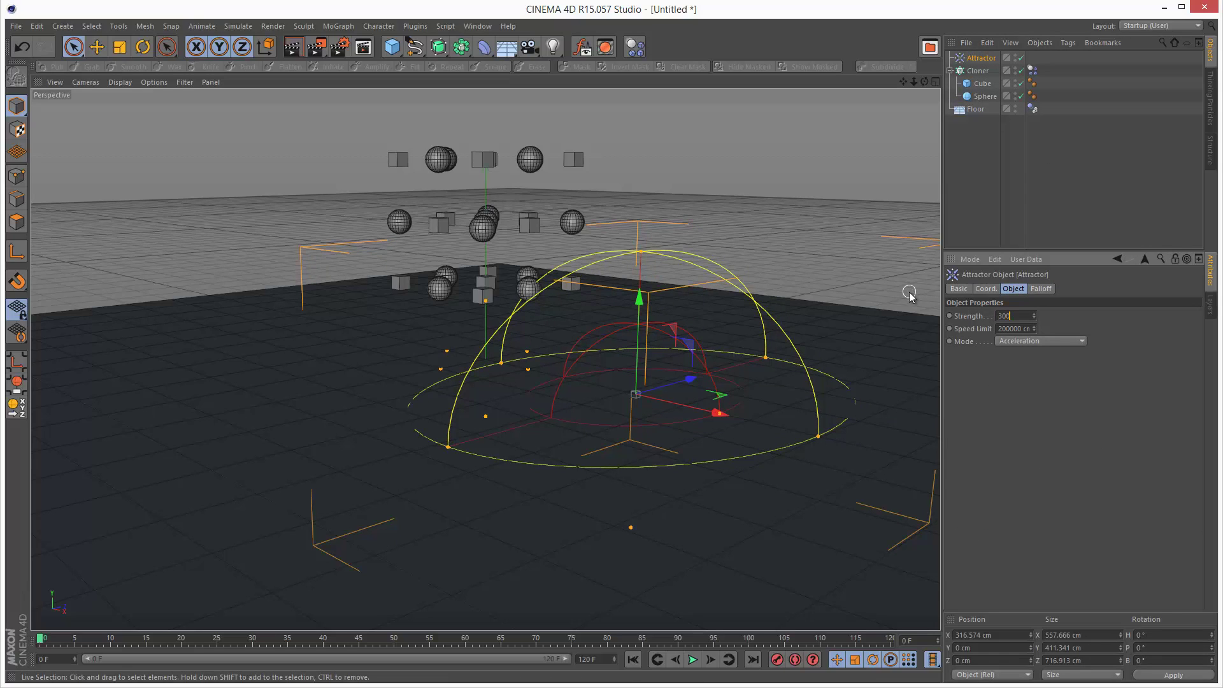
click(693, 660)
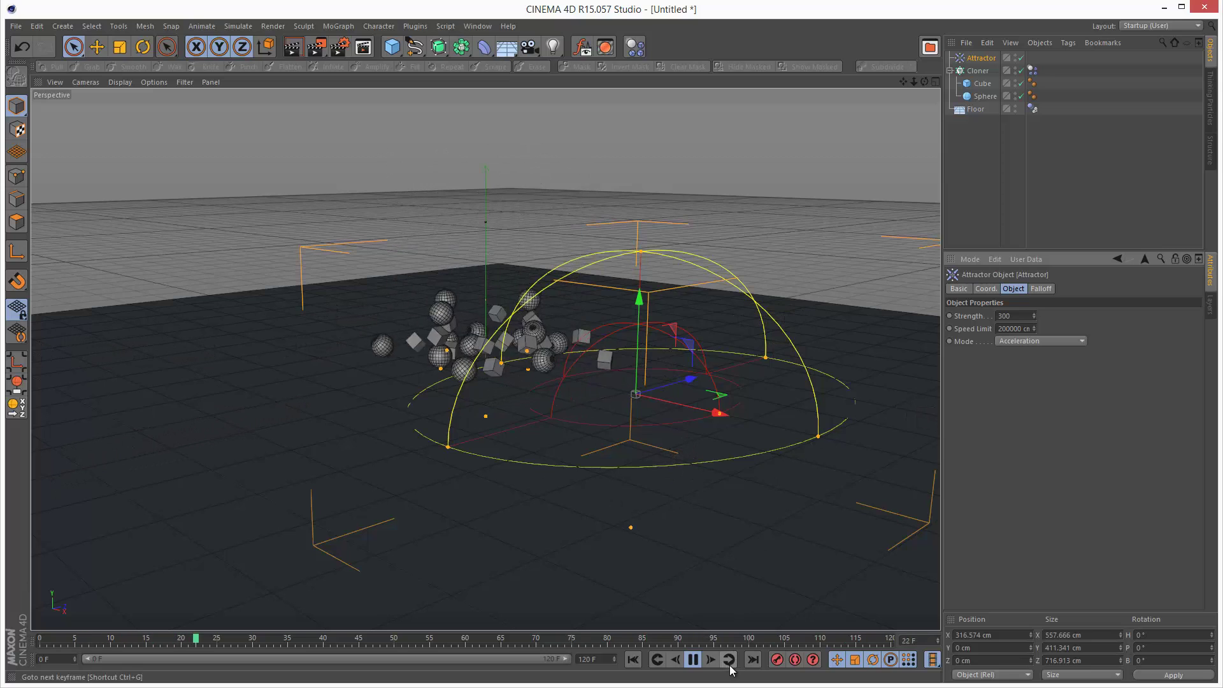
key(F8)
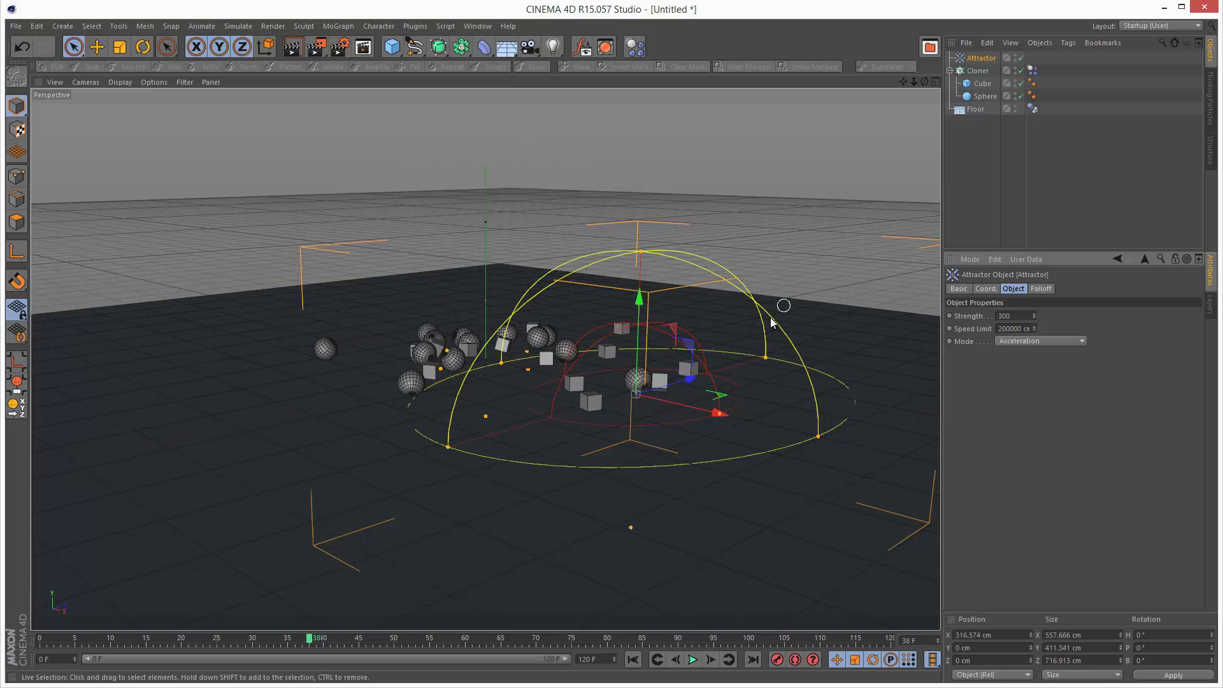
click(693, 660)
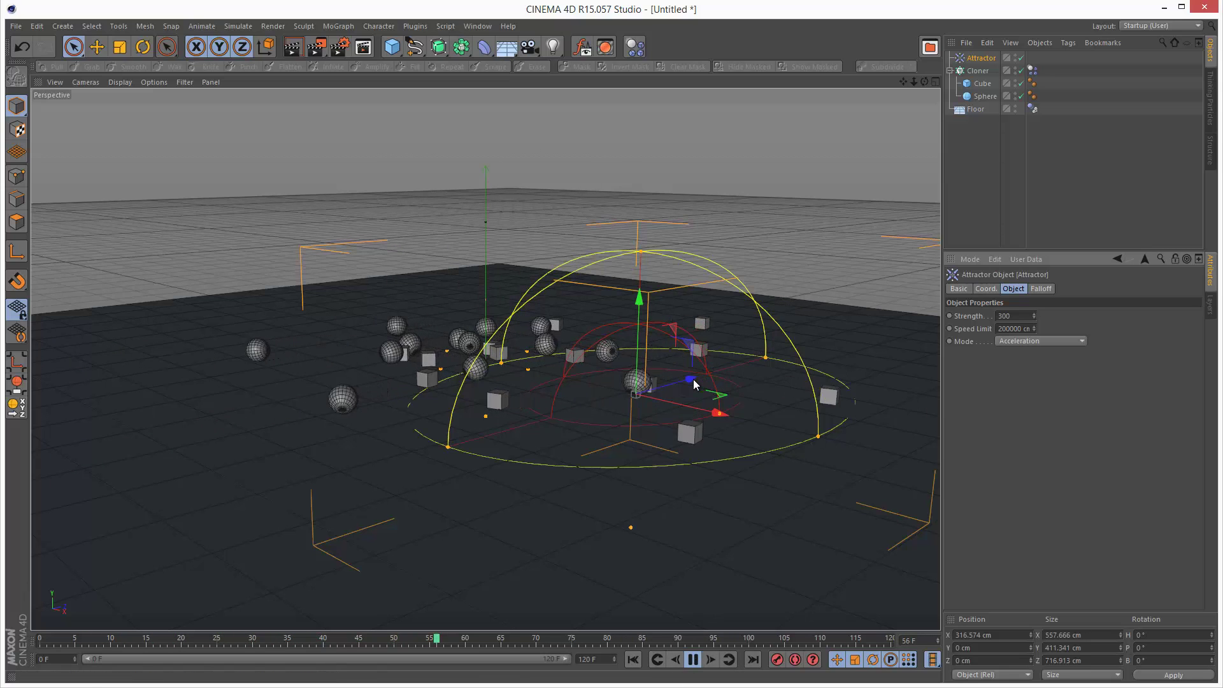
drag(692, 379, 452, 447)
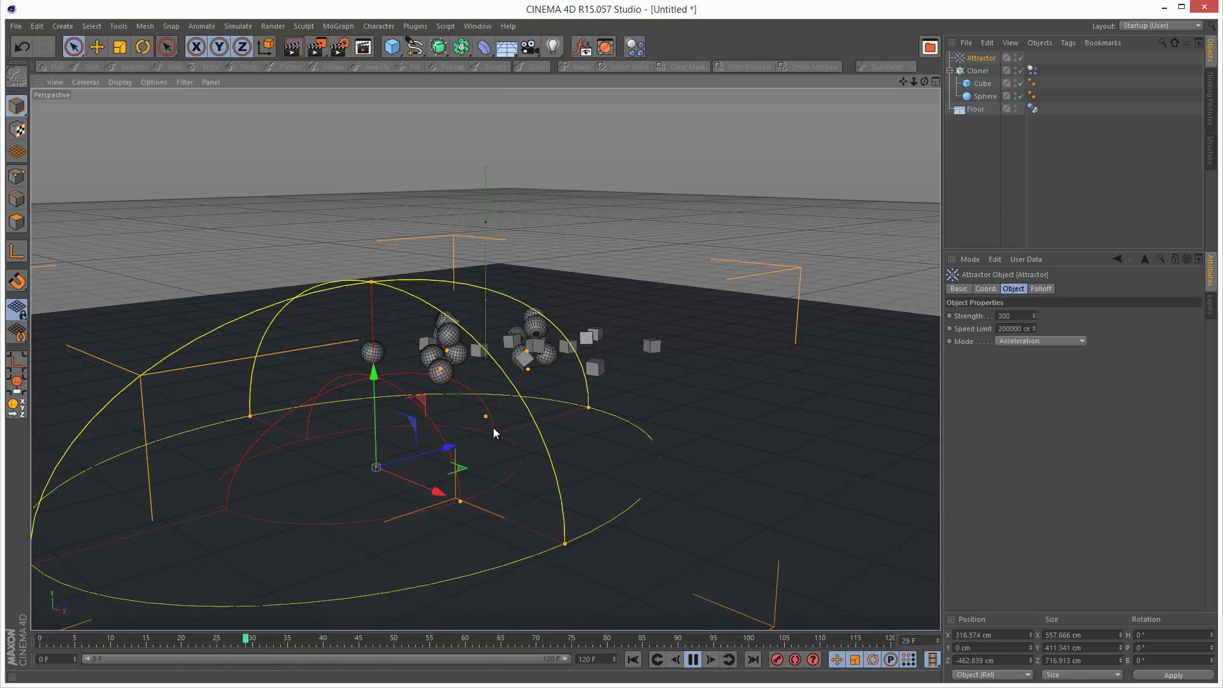
- Switch the Attractor's falloff back to Infinite and shift it left of the clones
click(1045, 292)
click(1008, 316)
click(1008, 326)
drag(460, 445, 282, 346)
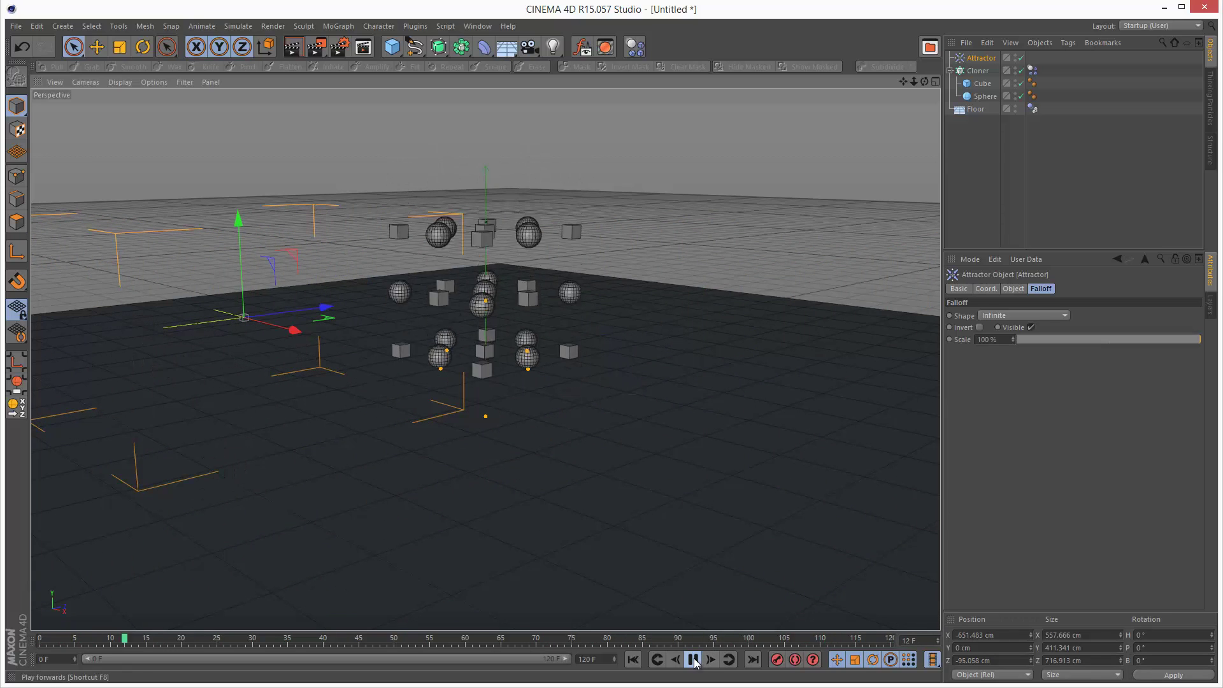
key(F7)
click(1060, 142)
click(981, 58)
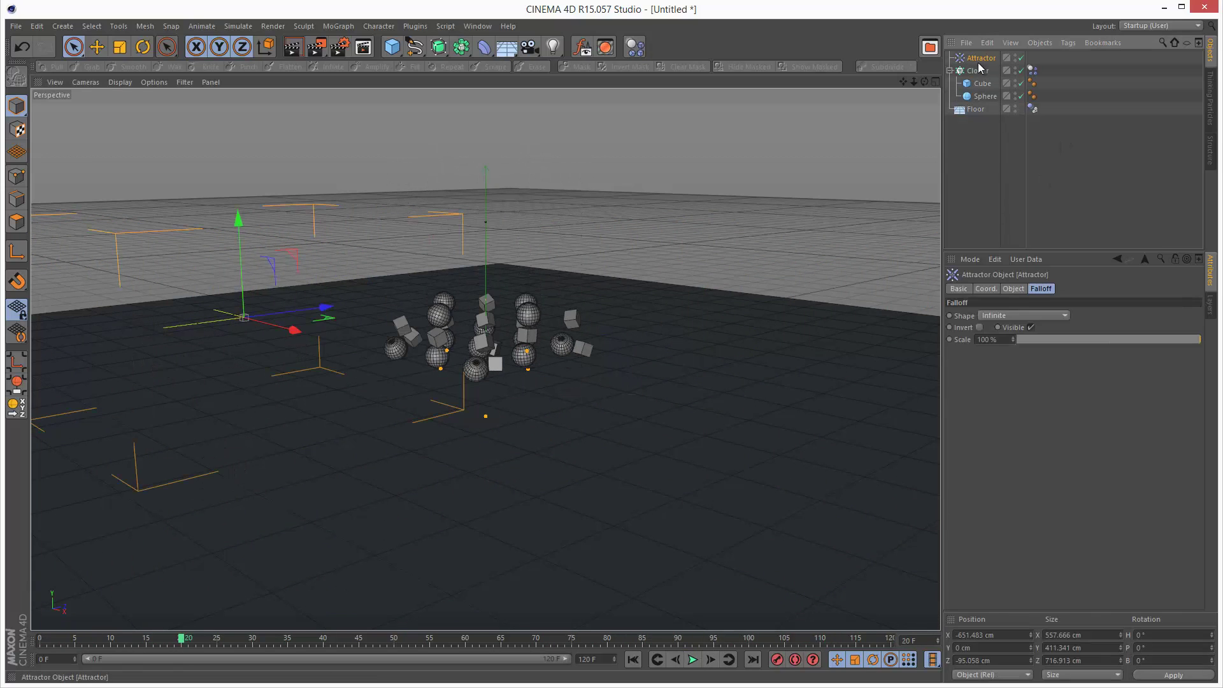
- Delete the Attractor and add a Friction force in its place
key(Delete)
click(275, 26)
mouse_move(237, 26)
mouse_move(271, 88)
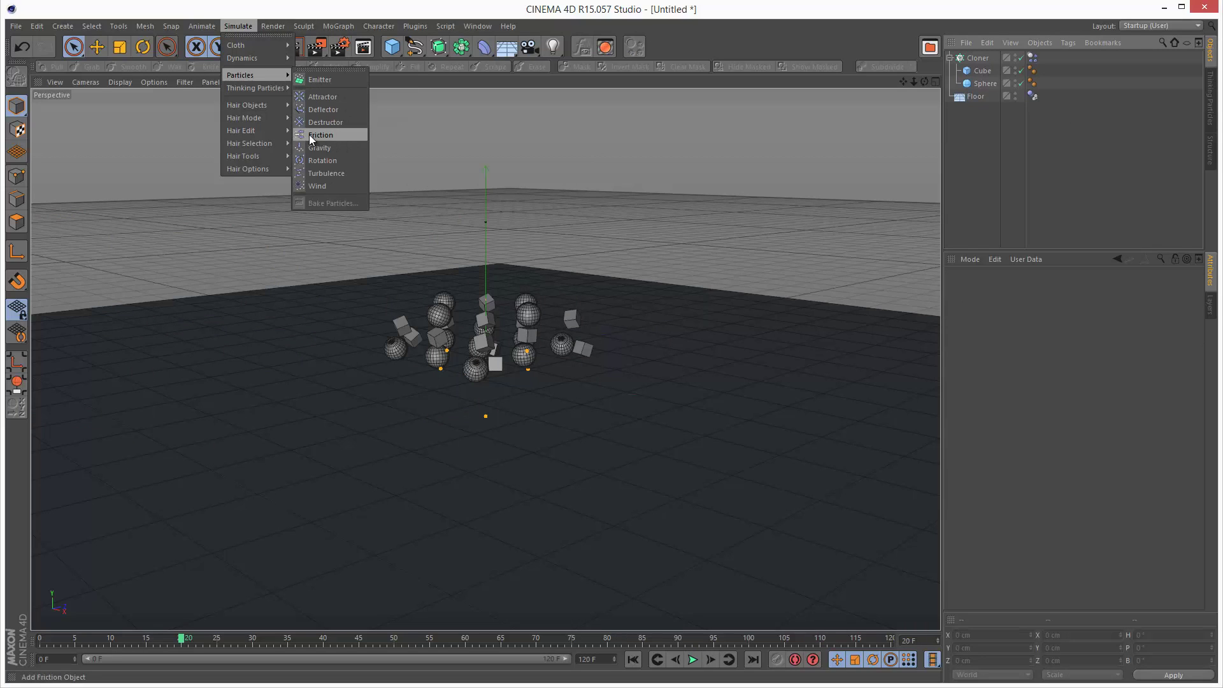
click(321, 135)
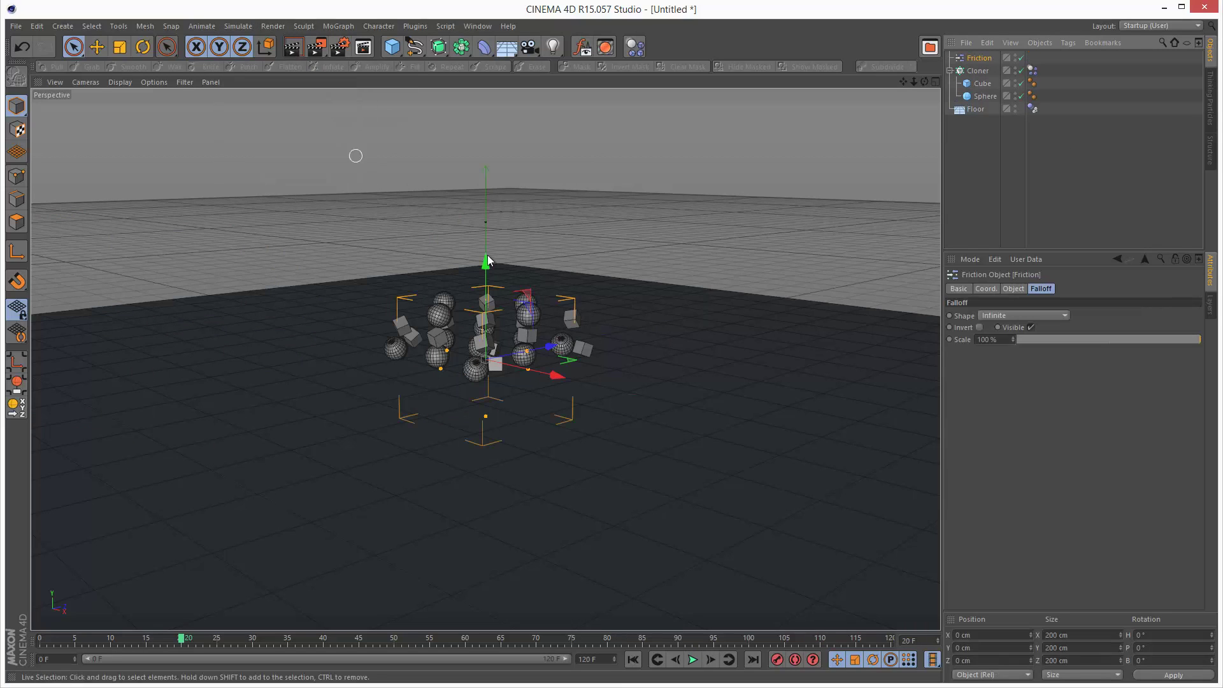
click(634, 660)
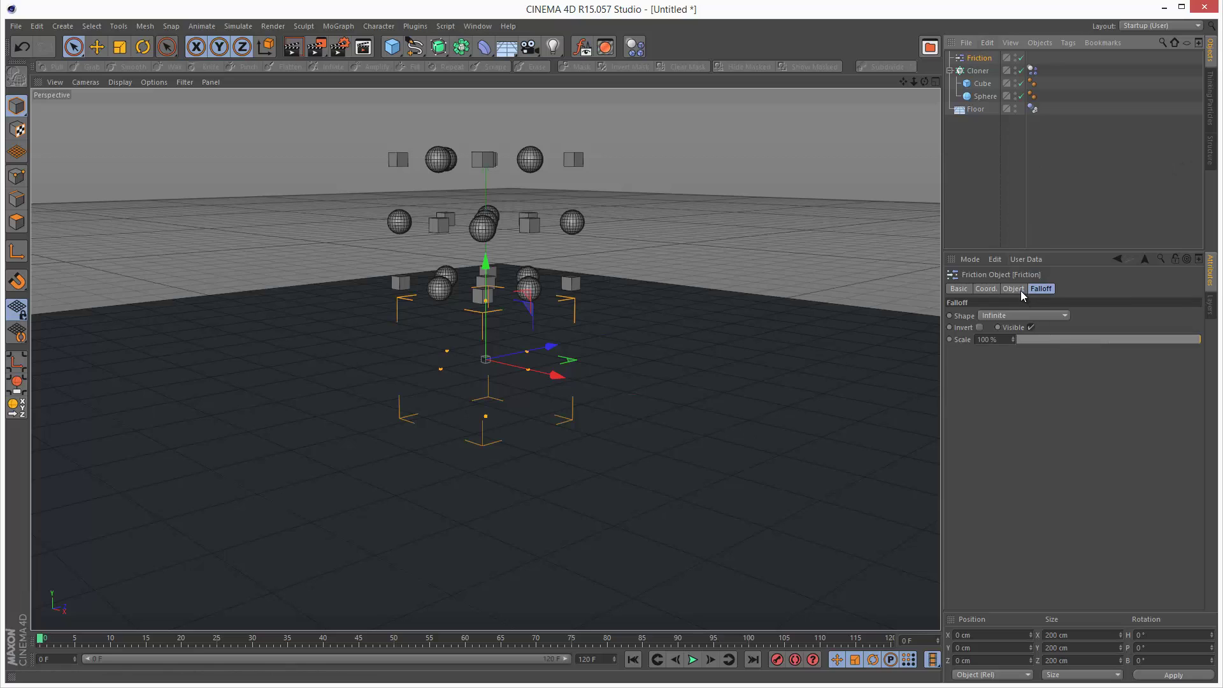
click(1014, 289)
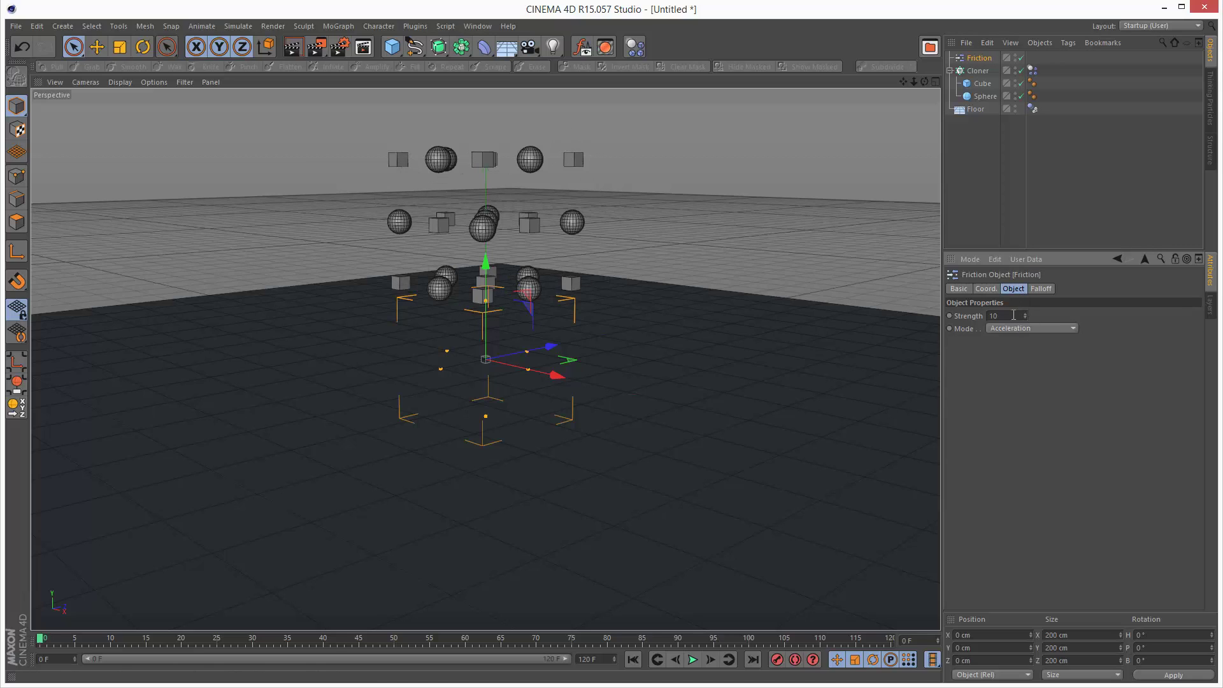
- Test the Friction force at strength 100 during playback, then delete it
click(693, 660)
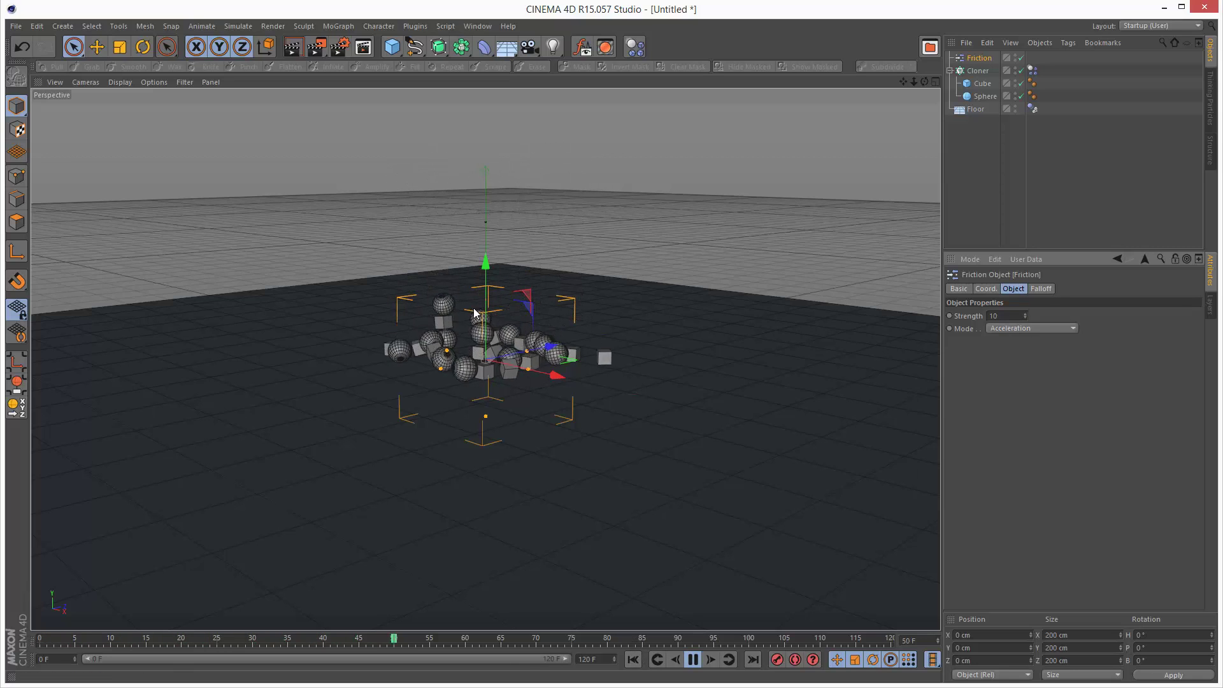
click(642, 661)
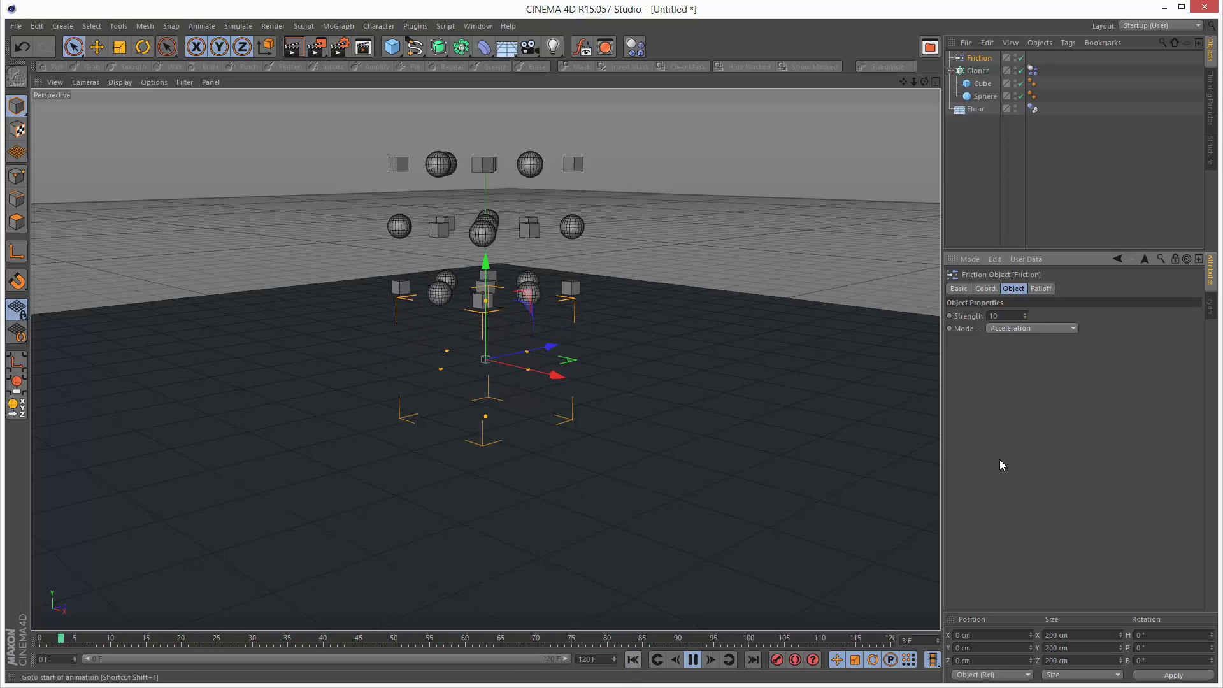
click(1018, 317)
text(0)
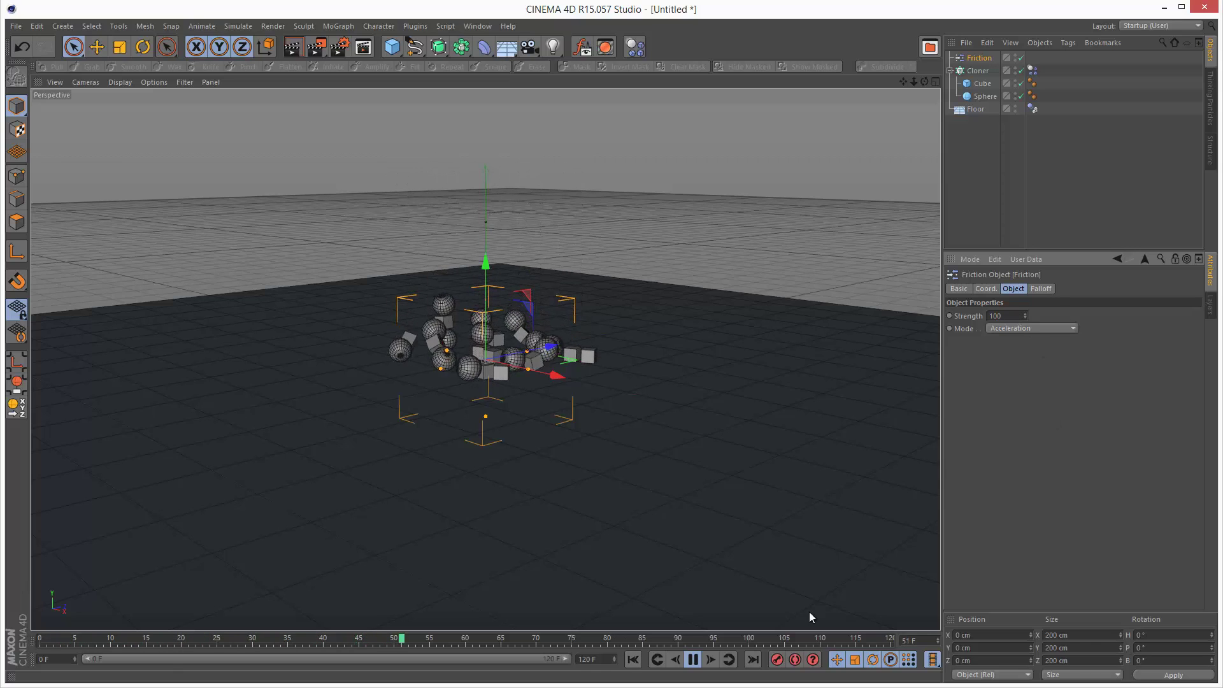
click(634, 660)
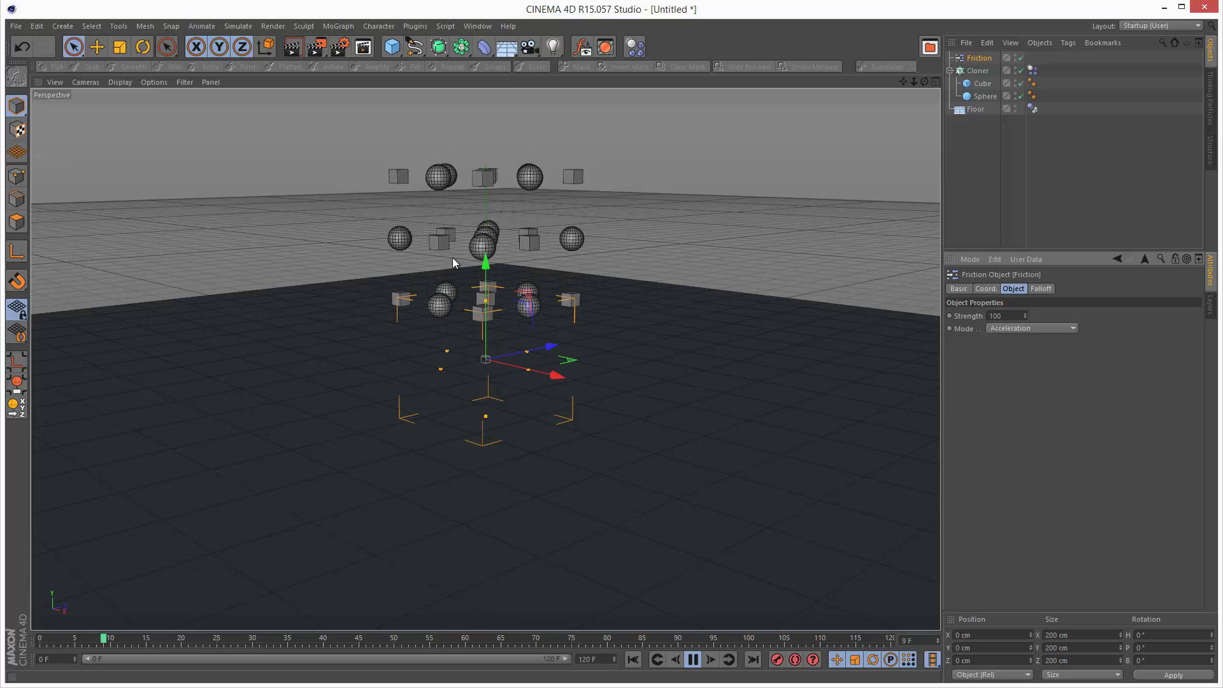
click(693, 659)
click(1046, 149)
click(974, 59)
key(Delete)
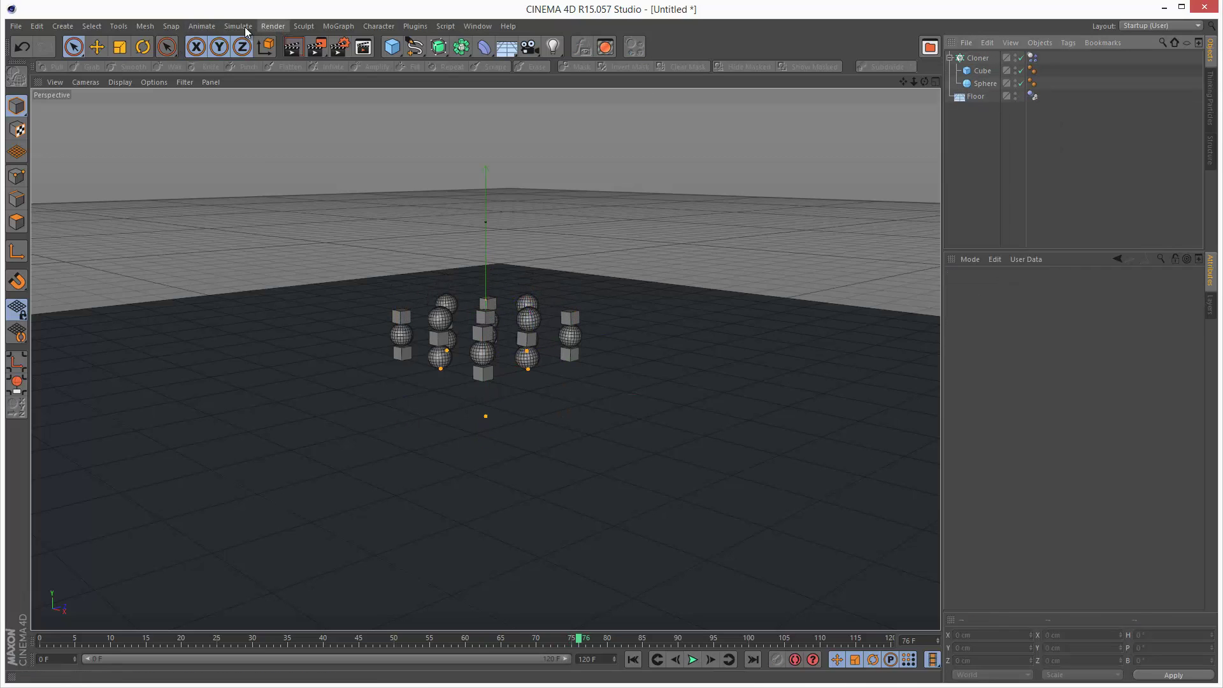
- Add a Gravity force and set the project's Dynamics gravity to 0, then replay
click(243, 27)
mouse_move(267, 81)
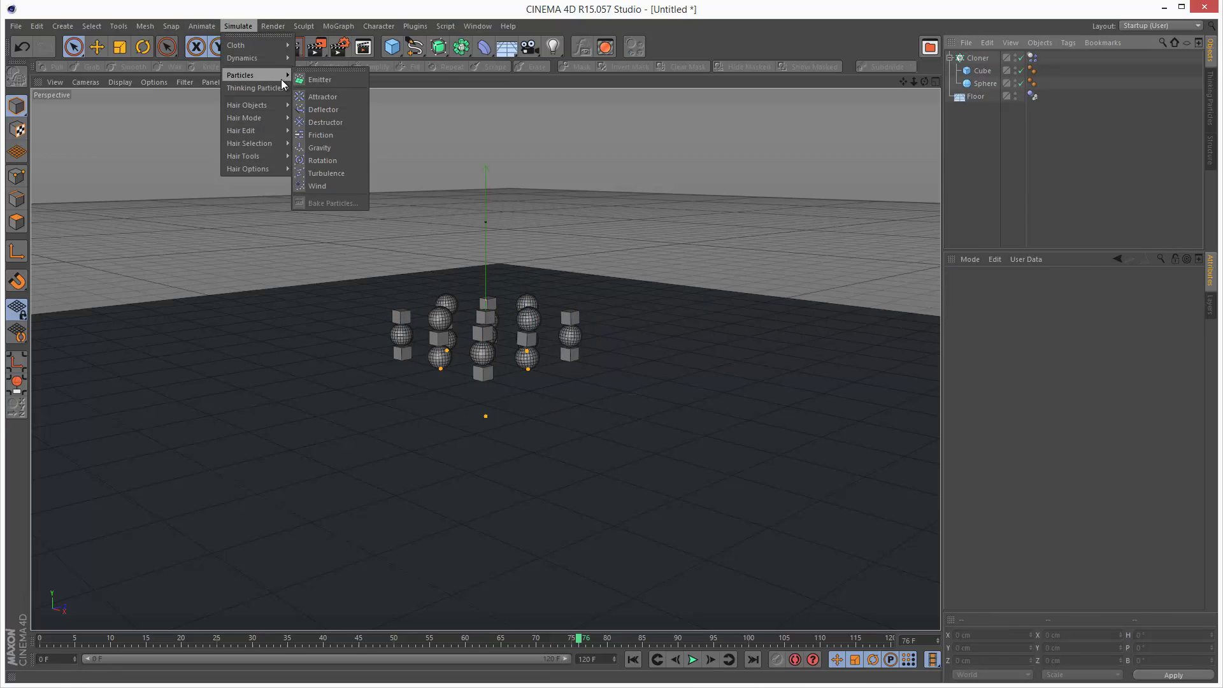
click(331, 148)
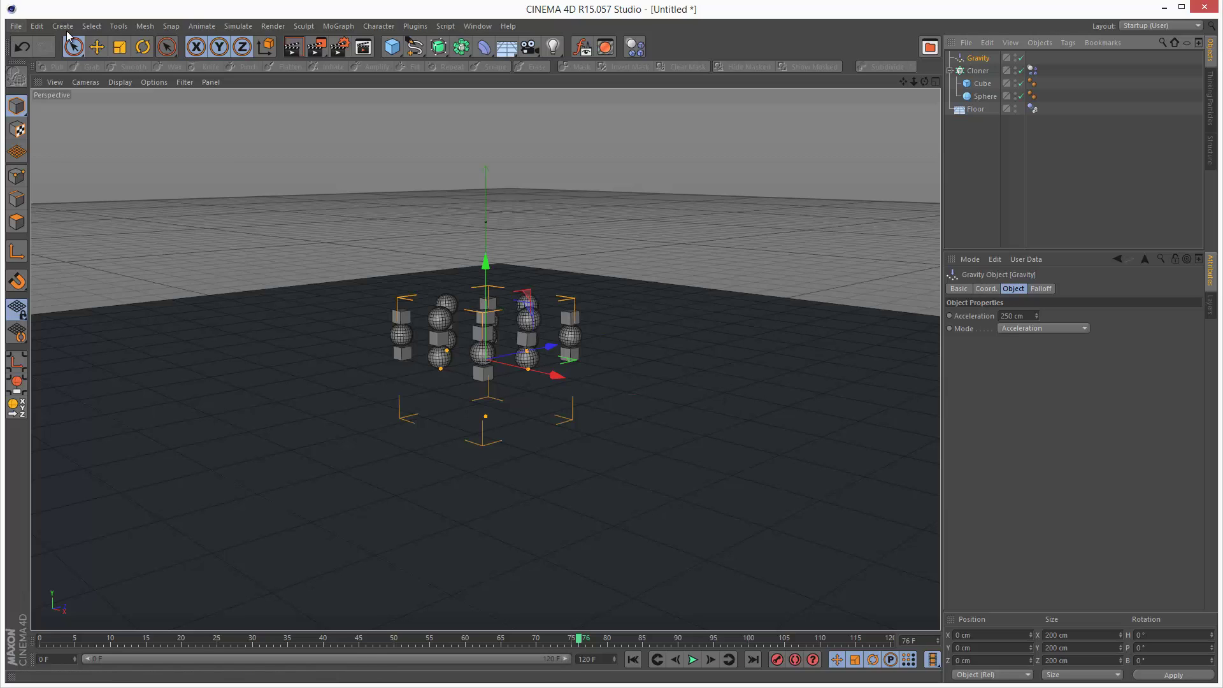
click(38, 26)
click(64, 187)
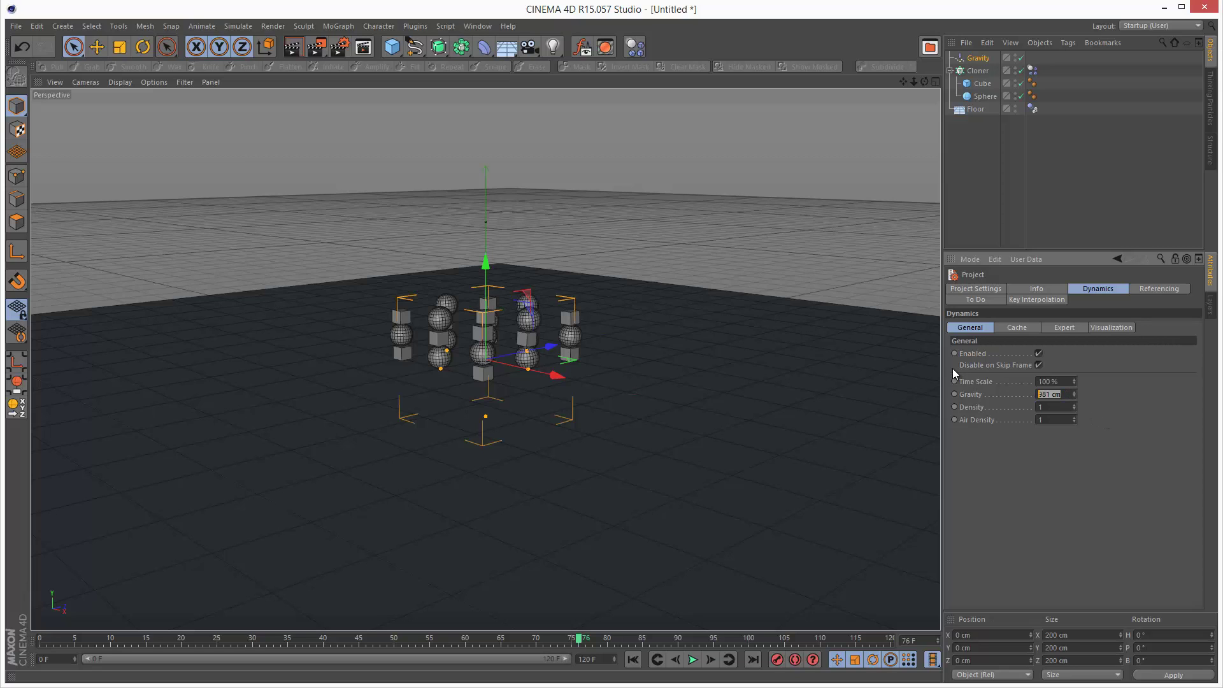
text(0)
click(634, 659)
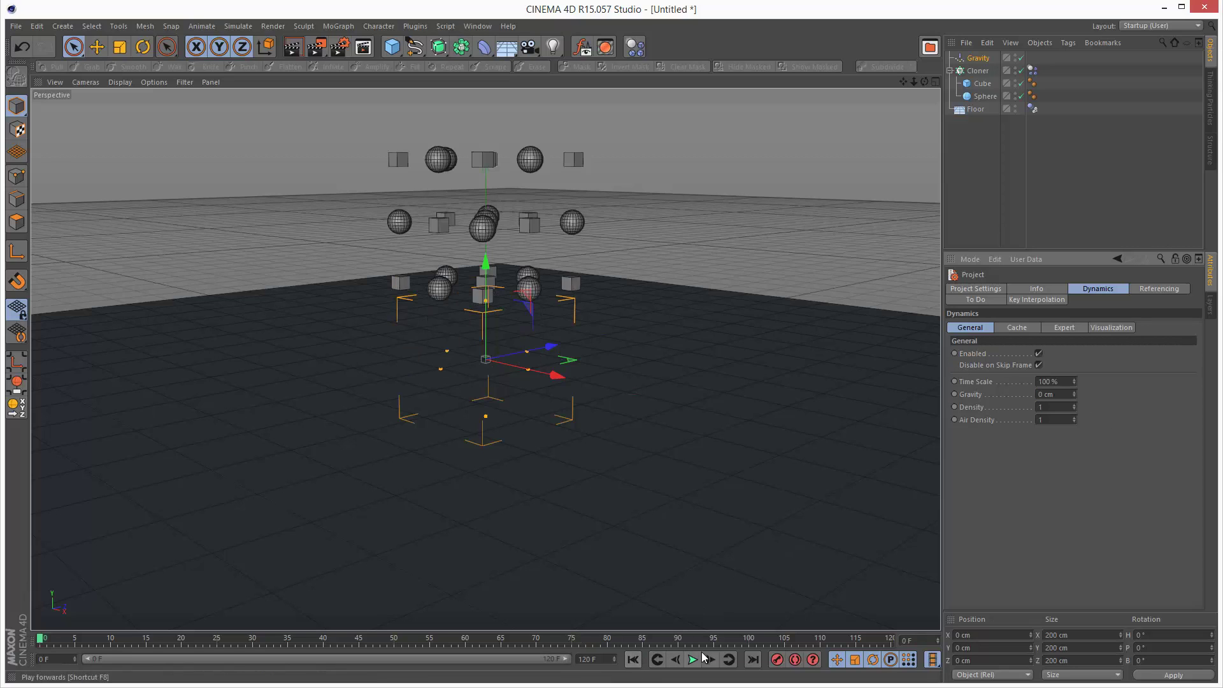
click(693, 659)
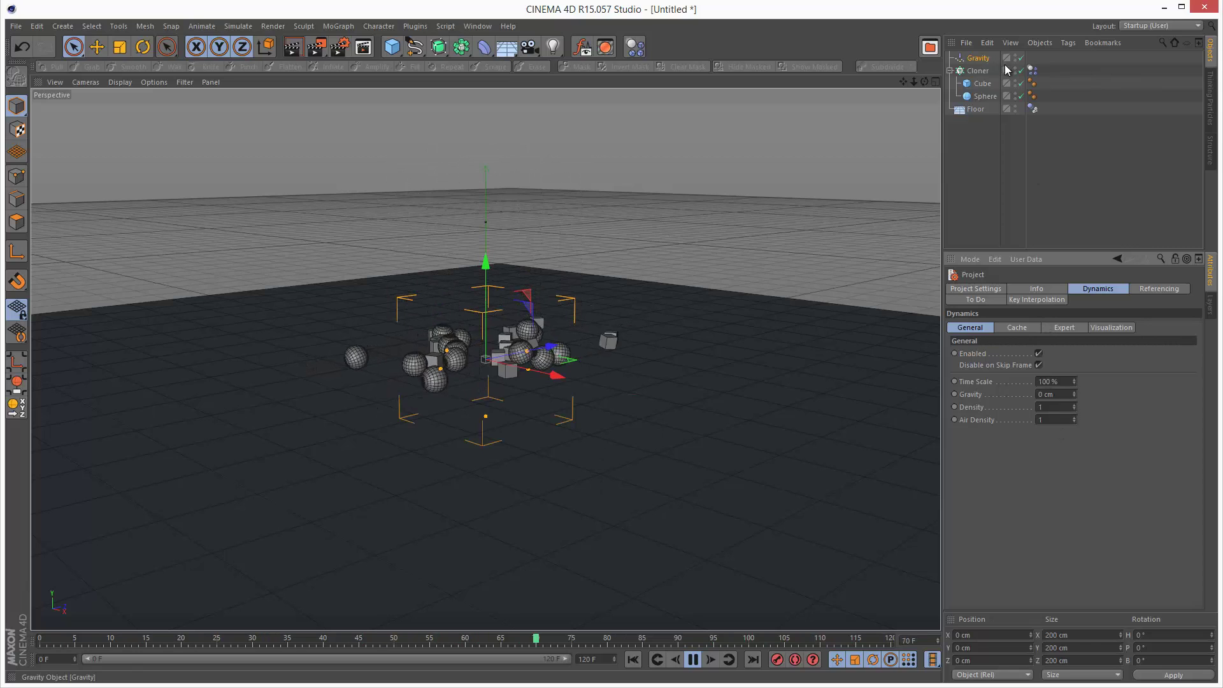
- Lower the Gravity force's Acceleration to 5 cm and replay from the start
click(974, 59)
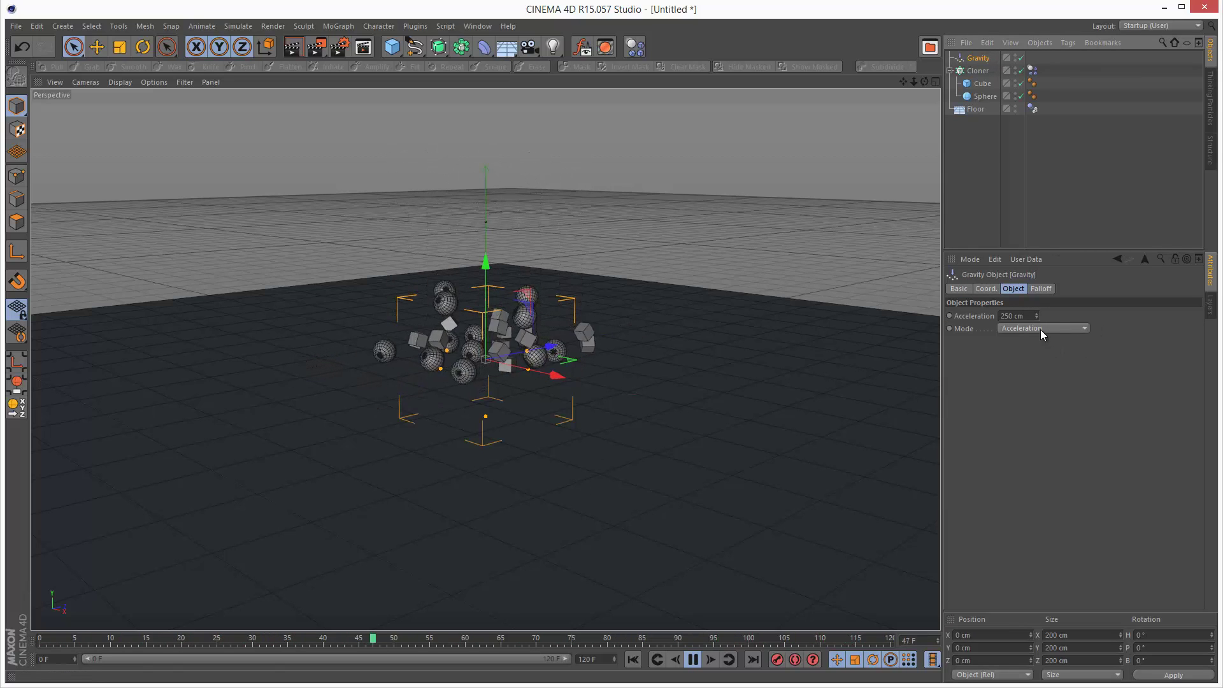
double_click(1013, 316)
text(5)
key(Return)
click(640, 660)
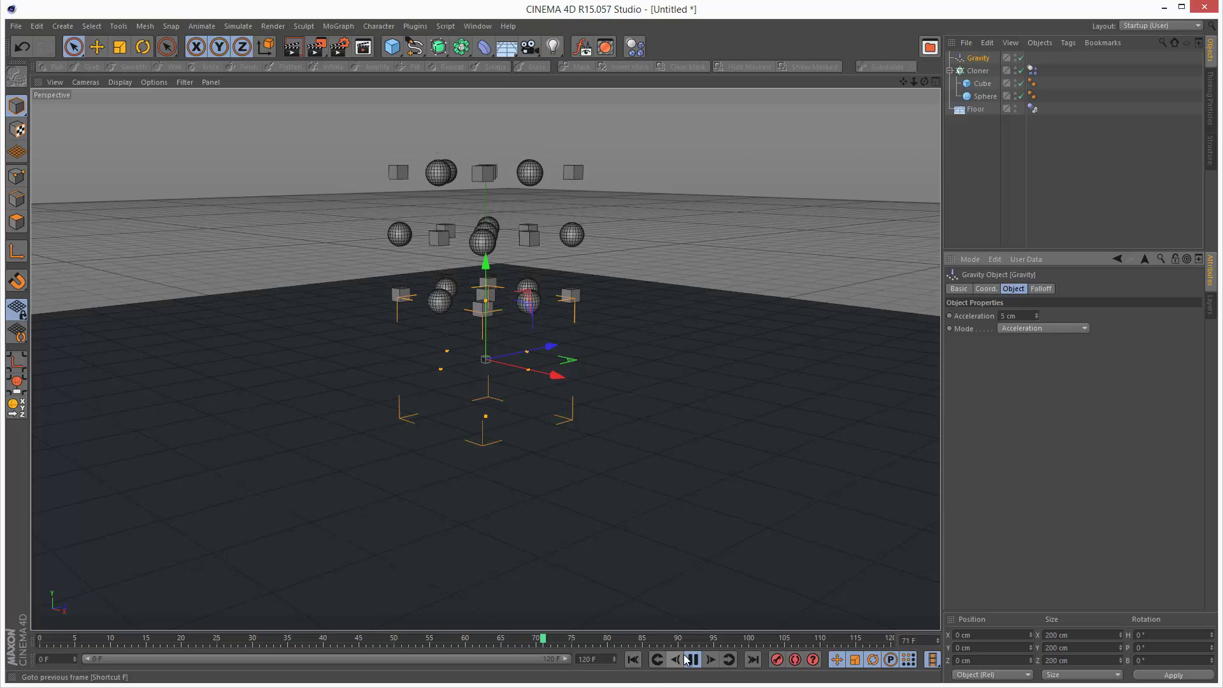
- Rotate the Gravity force to a bank of about -155° and set its Acceleration to 15 cm
key(F8)
key(r)
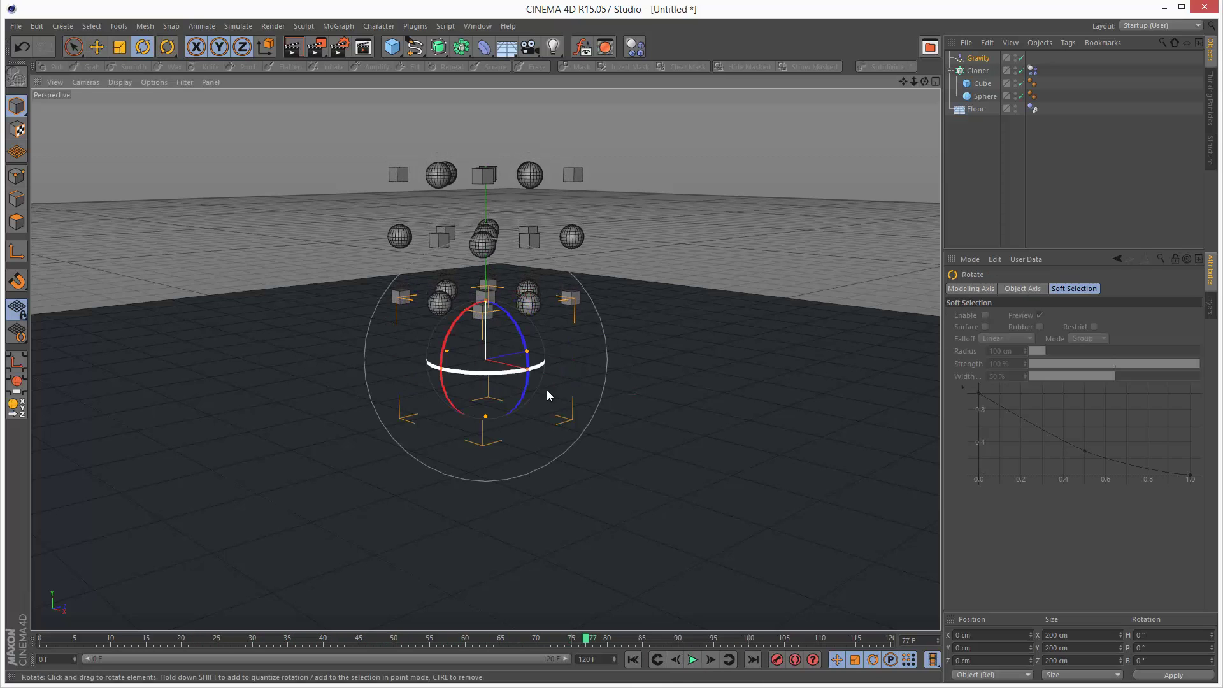
drag(552, 395, 524, 328)
click(693, 660)
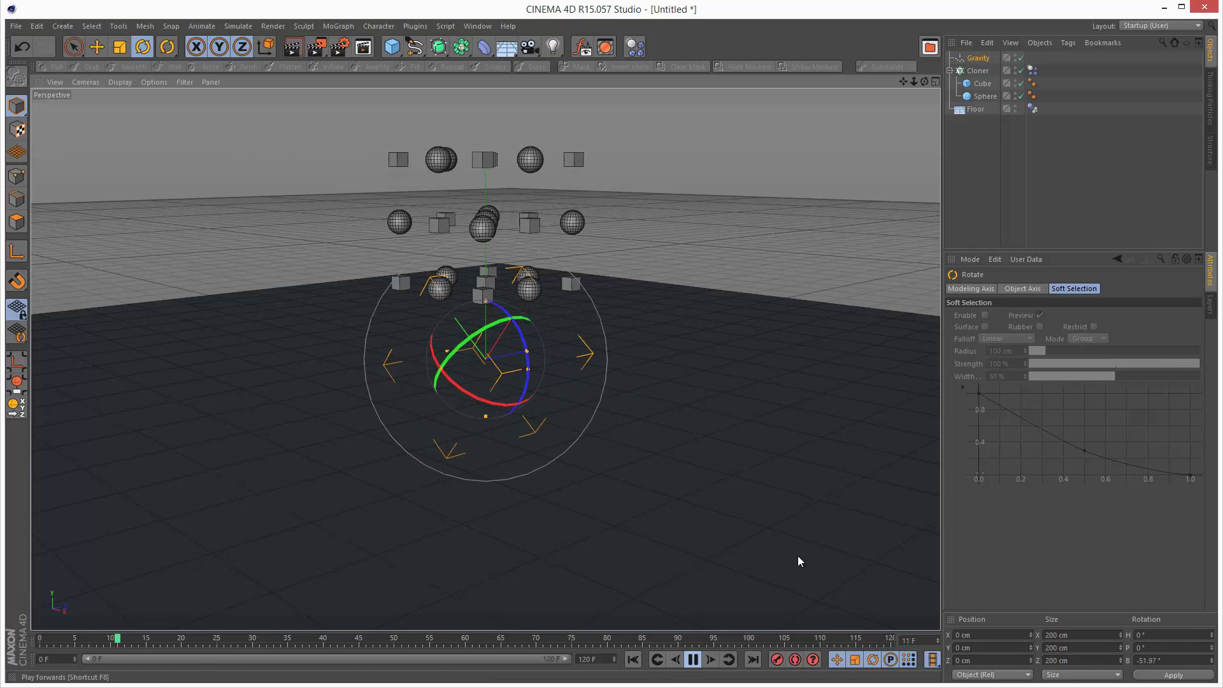
click(978, 58)
click(1019, 316)
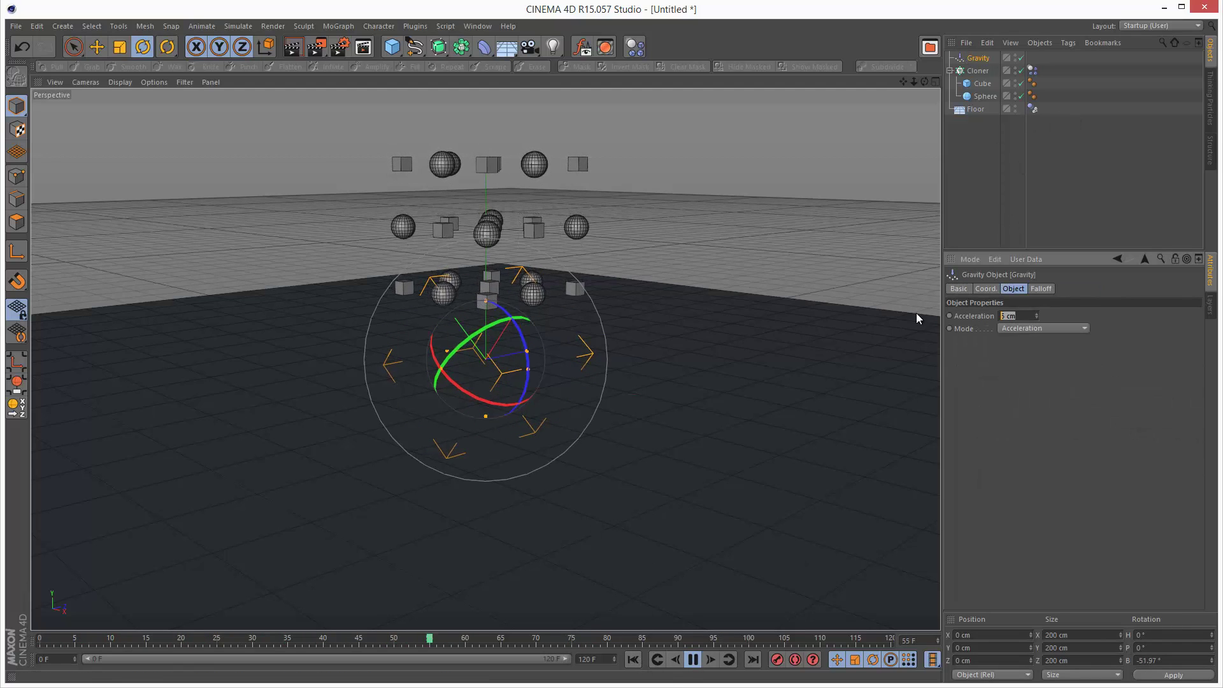
text(15)
key(Return)
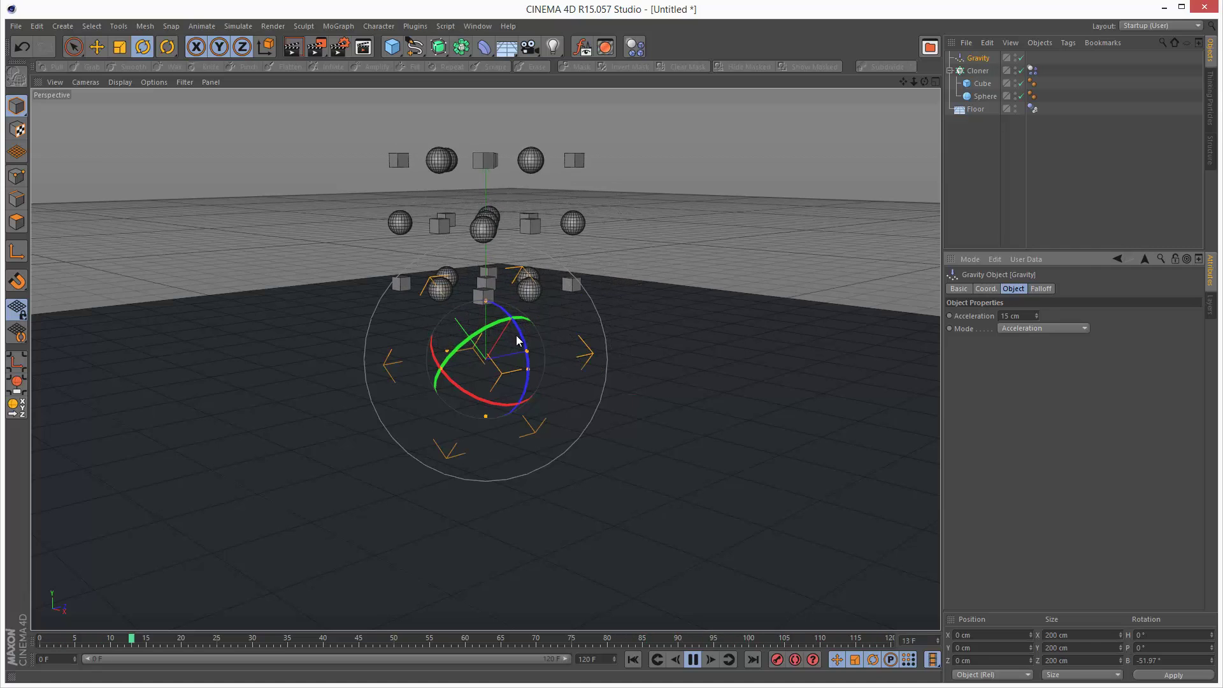
drag(518, 342, 480, 317)
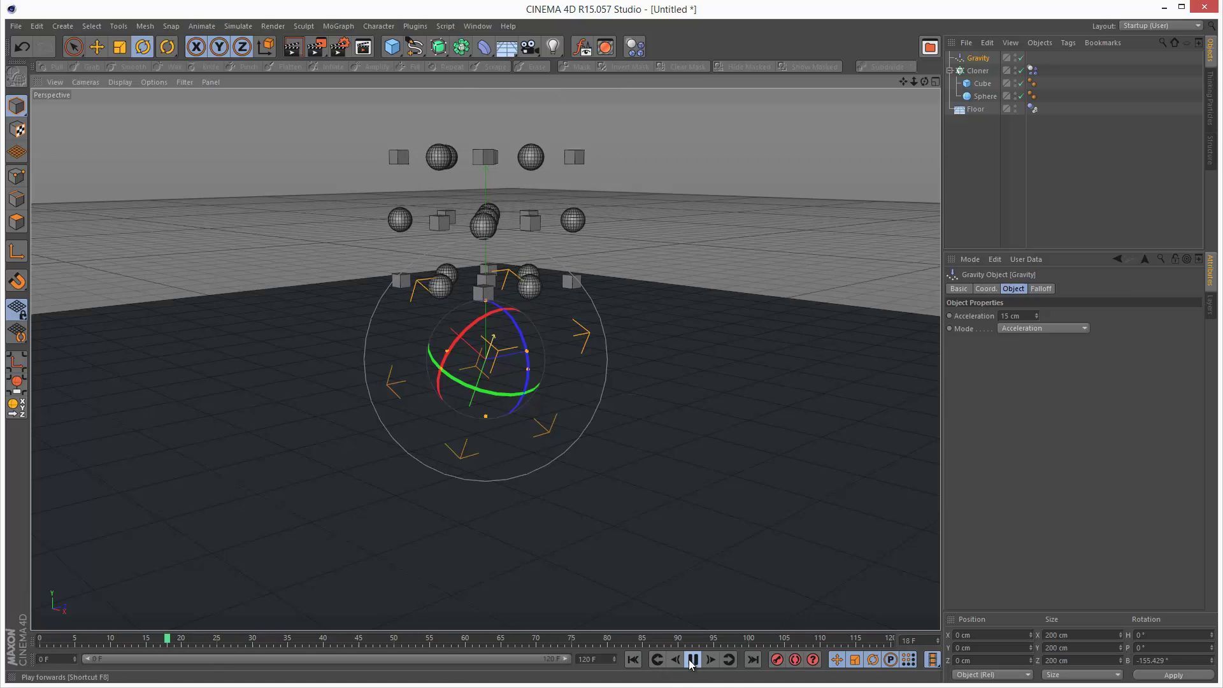
- Give the Gravity force a spherical falloff scaled to 236%
click(634, 660)
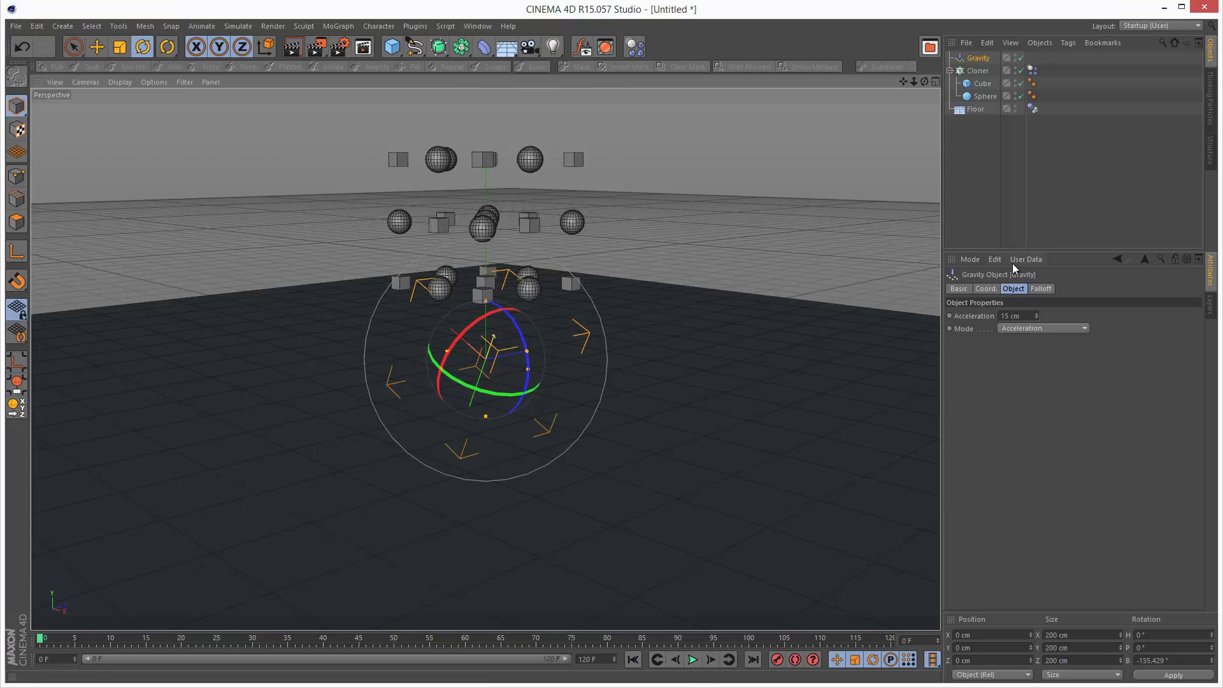
click(1041, 288)
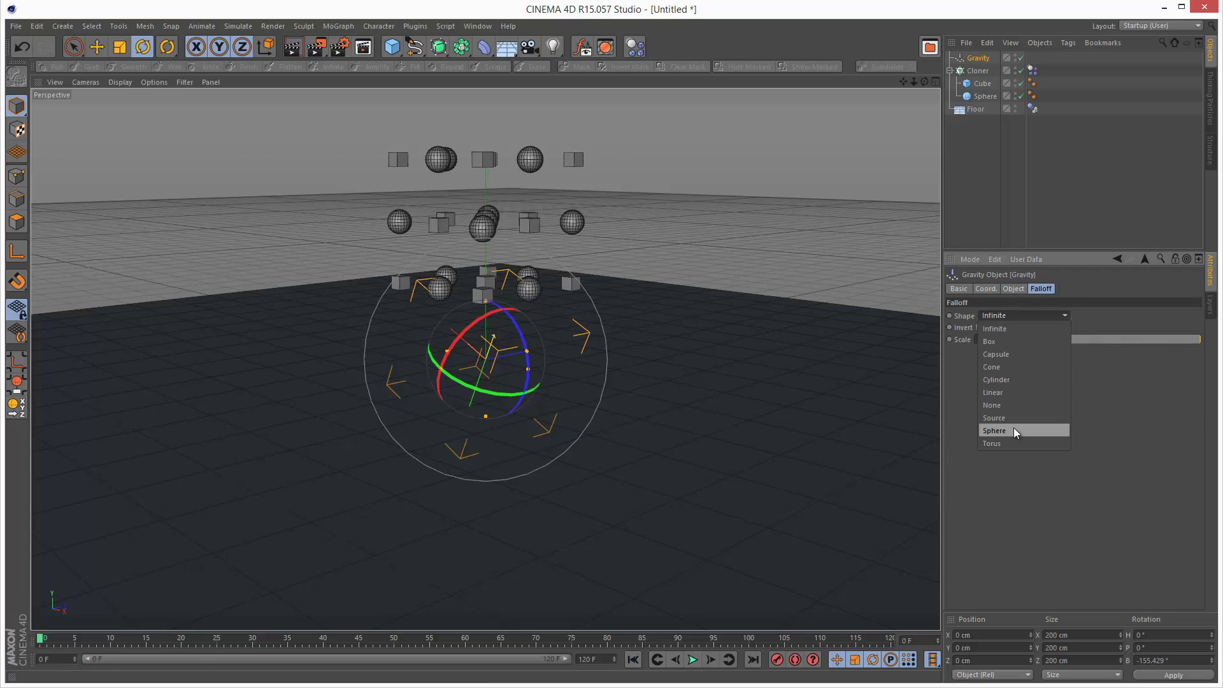
click(1014, 428)
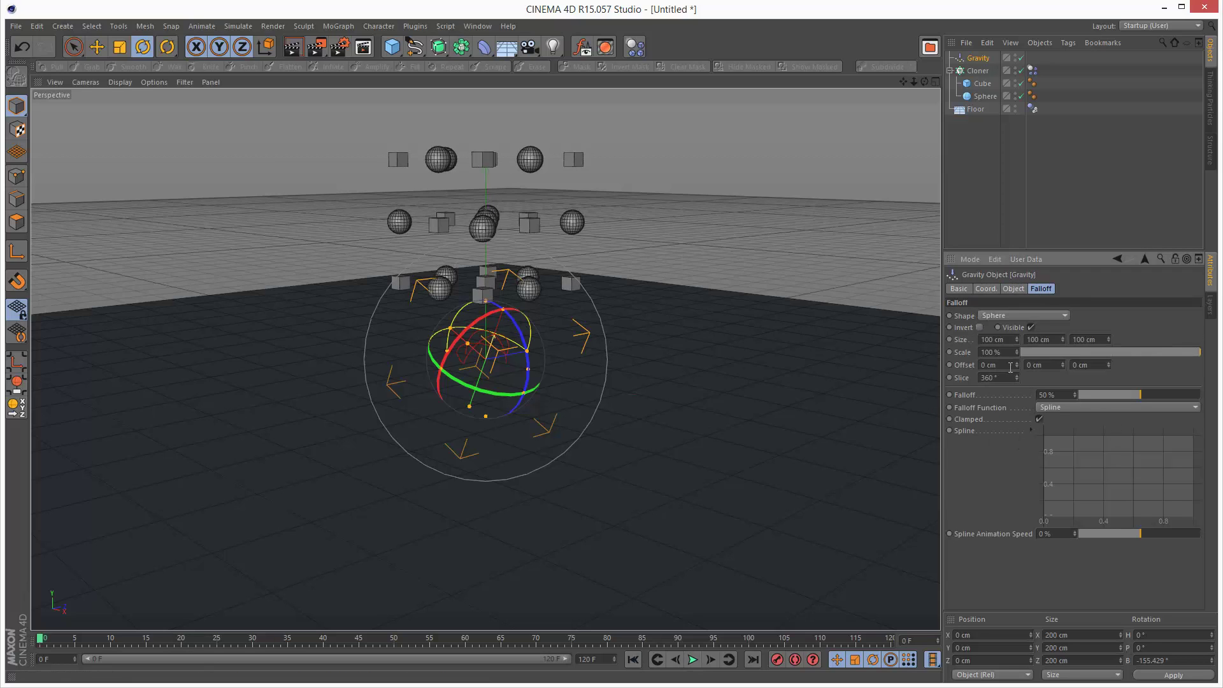
drag(1017, 353, 1016, 354)
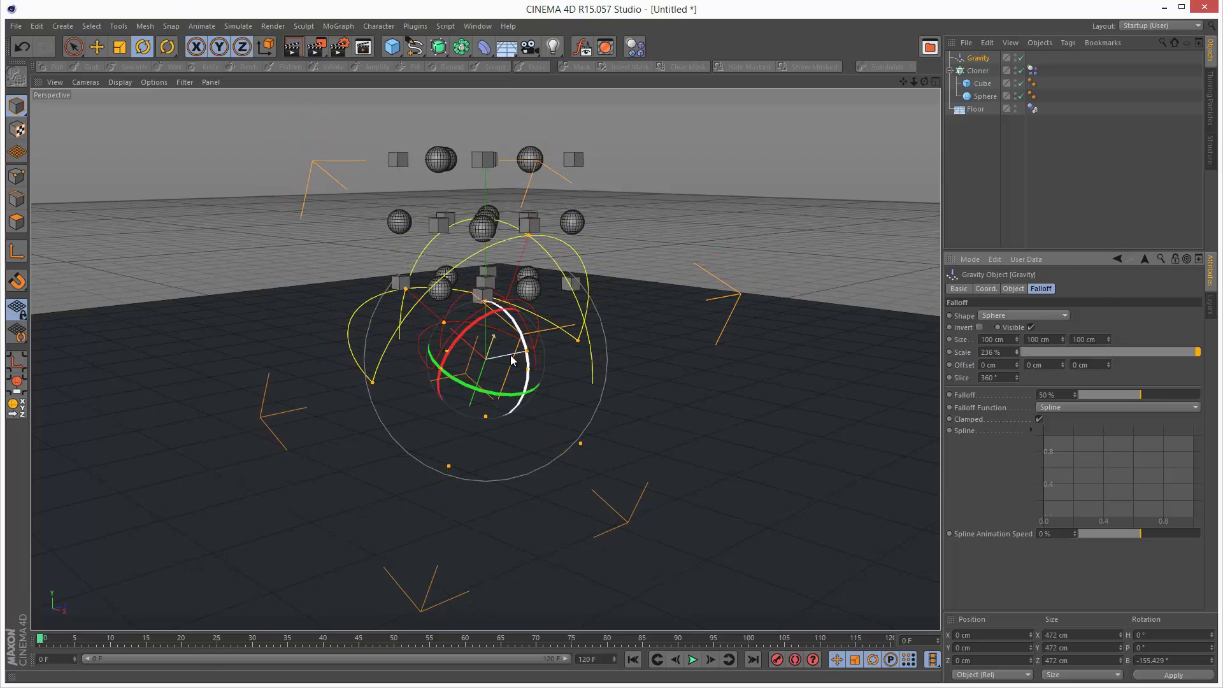
- Move Gravity off-centre to X −173.456 cm, Y 79.309 cm and set its falloff to 0%
key(e)
drag(519, 359, 580, 338)
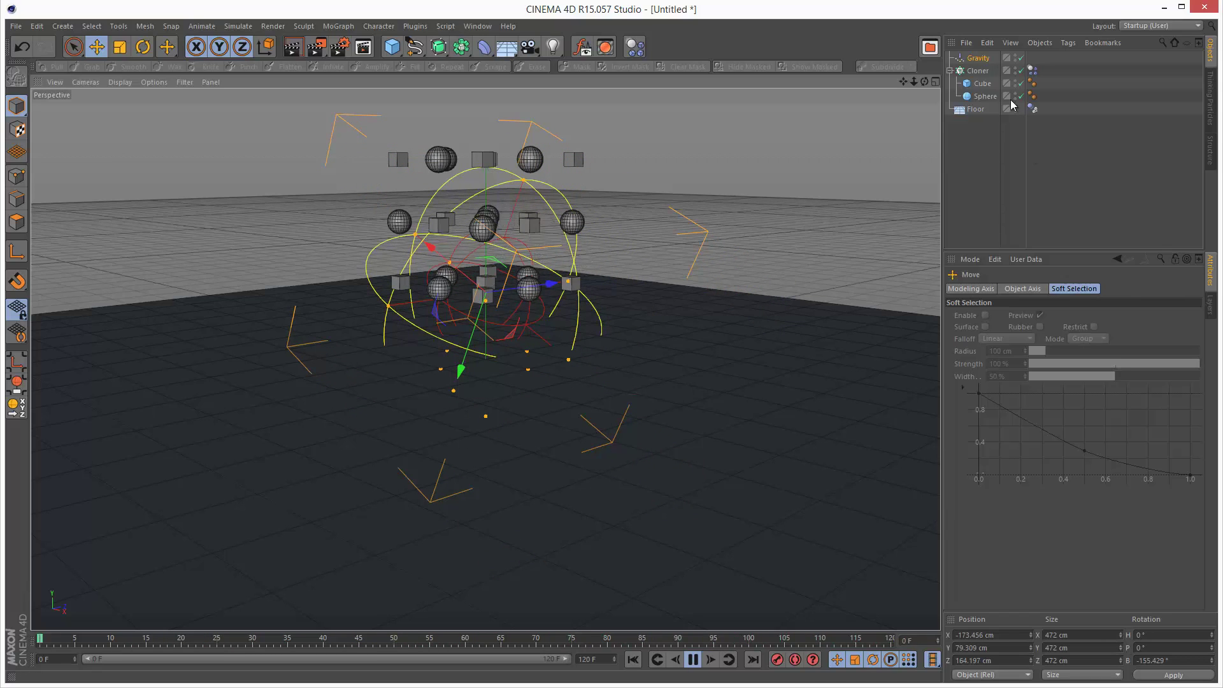
click(985, 60)
drag(1149, 395, 1200, 395)
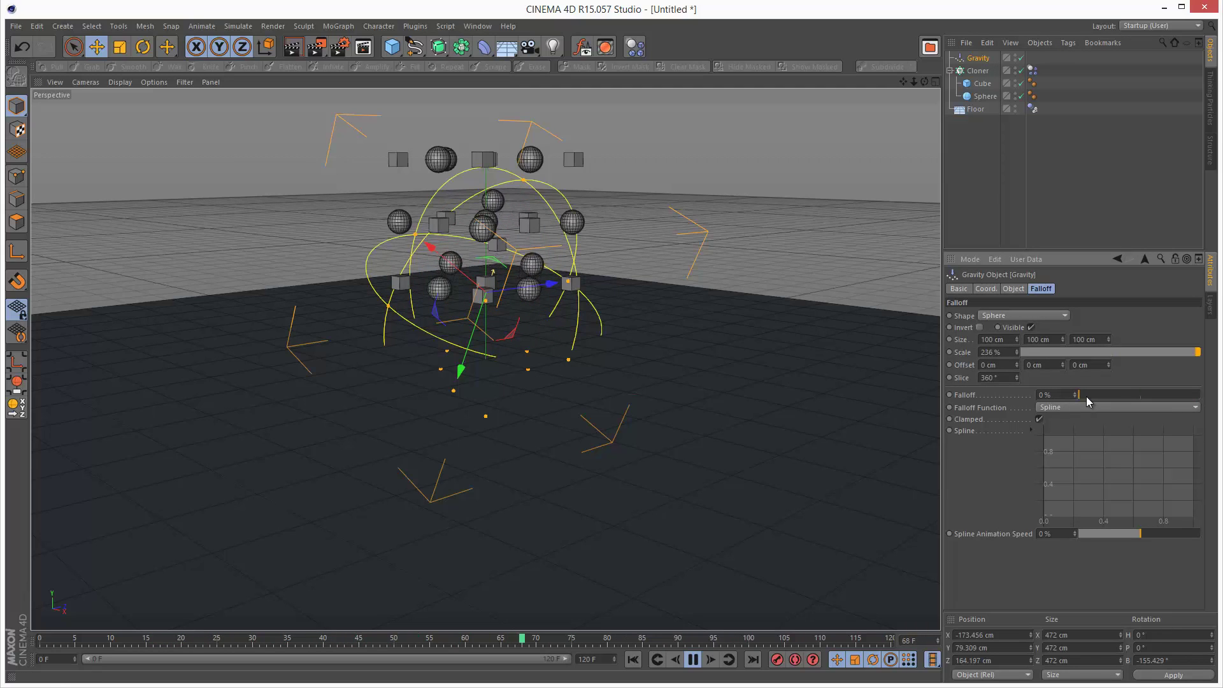
key(F8)
click(633, 660)
- Replace the Gravity force with a Rotation particle force and preview the simulation
click(1004, 197)
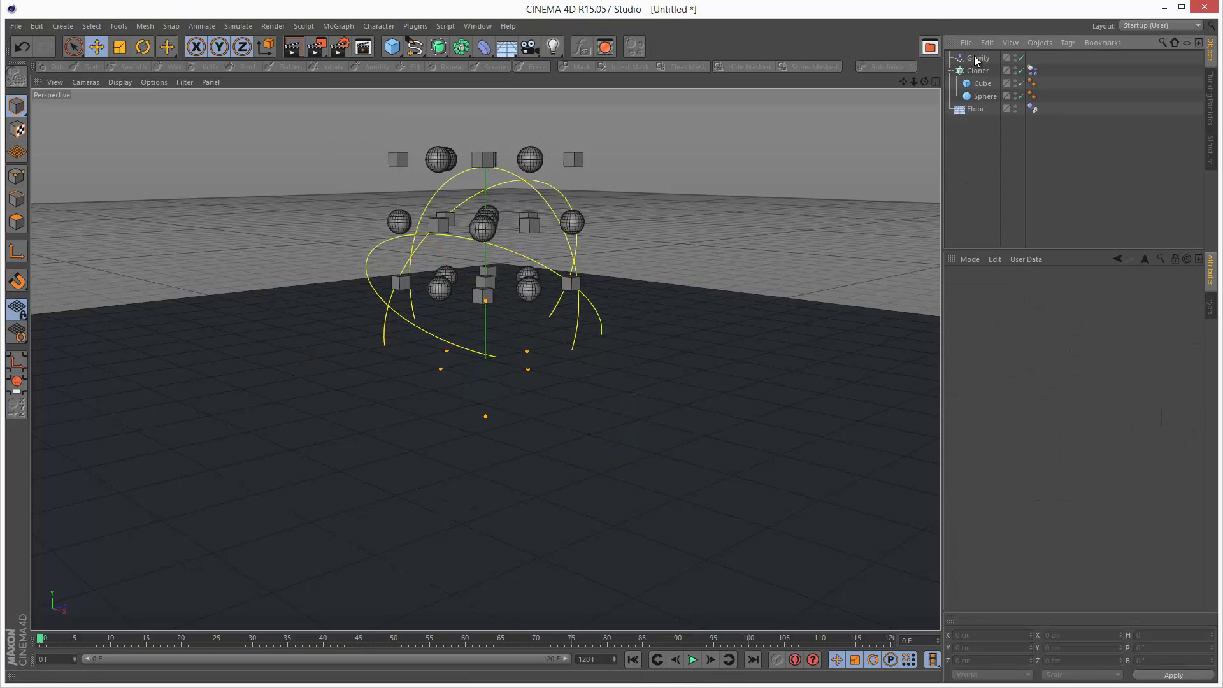
click(978, 58)
key(Delete)
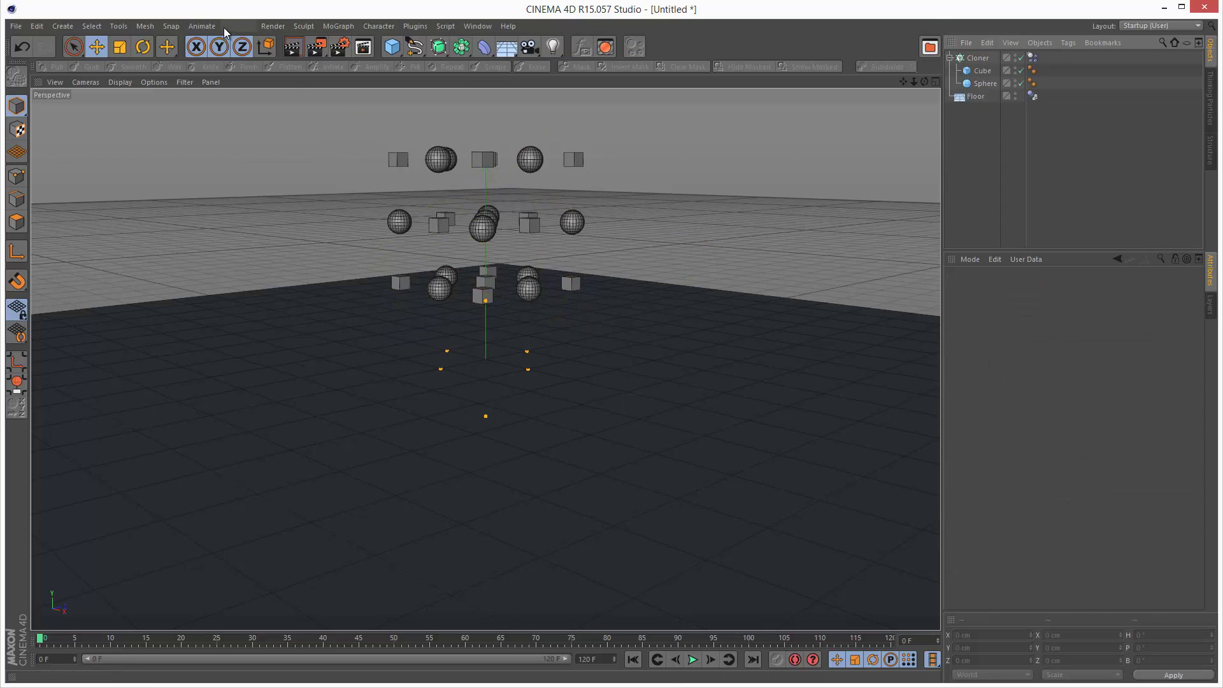
click(226, 28)
mouse_move(246, 77)
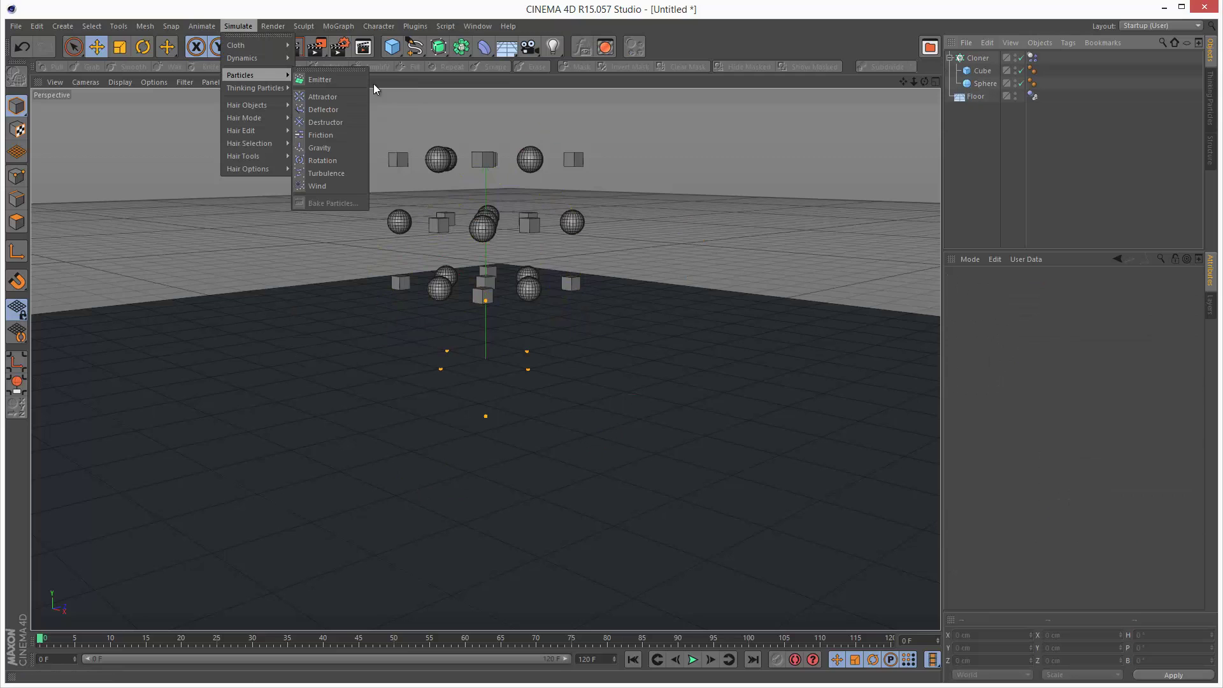
click(342, 160)
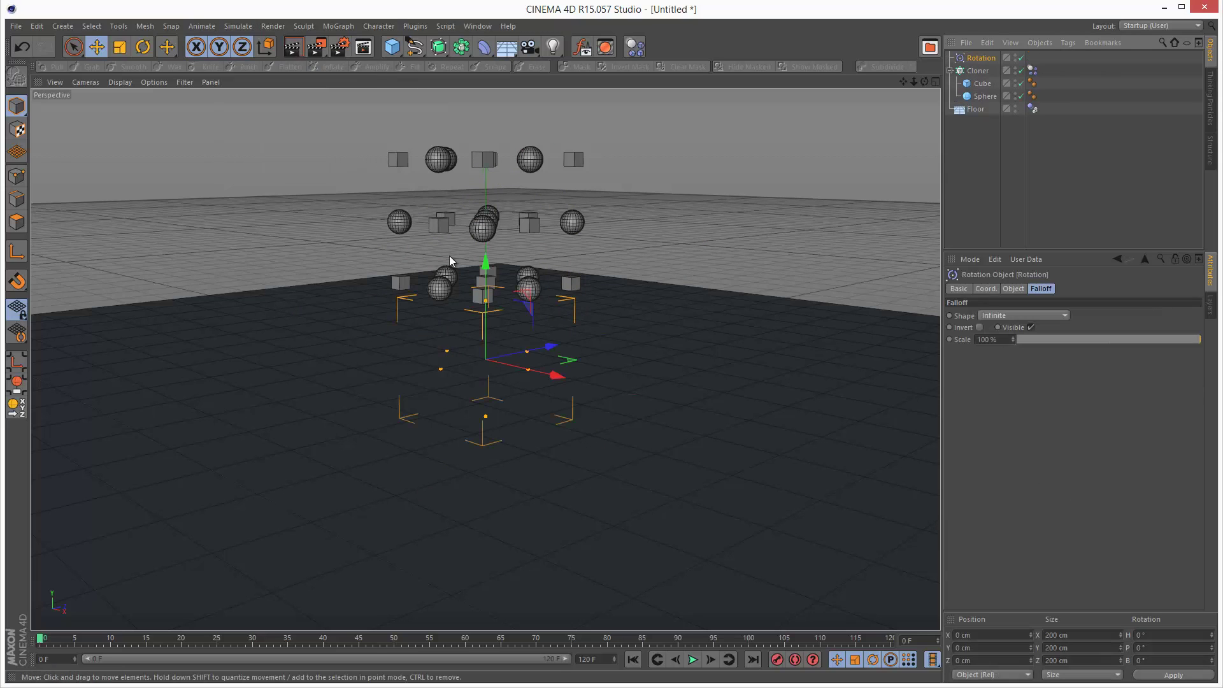
click(693, 662)
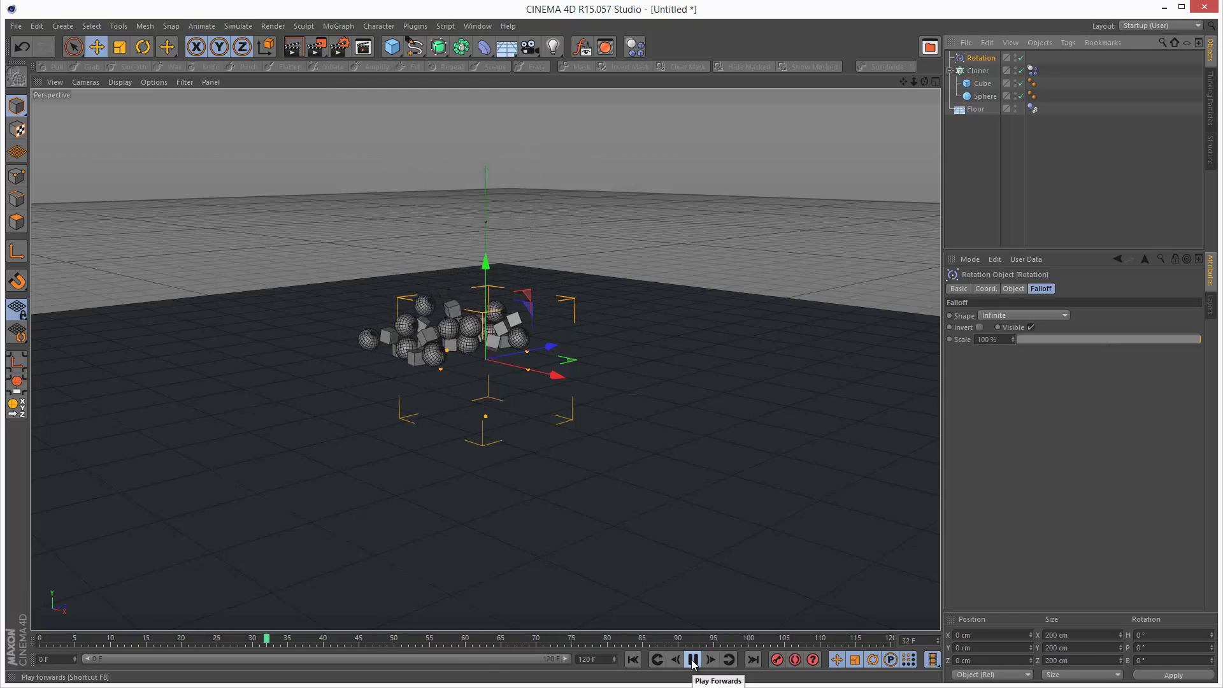
click(693, 662)
- Set the project's dynamics gravity to 1000 cm and replay from the start
click(37, 26)
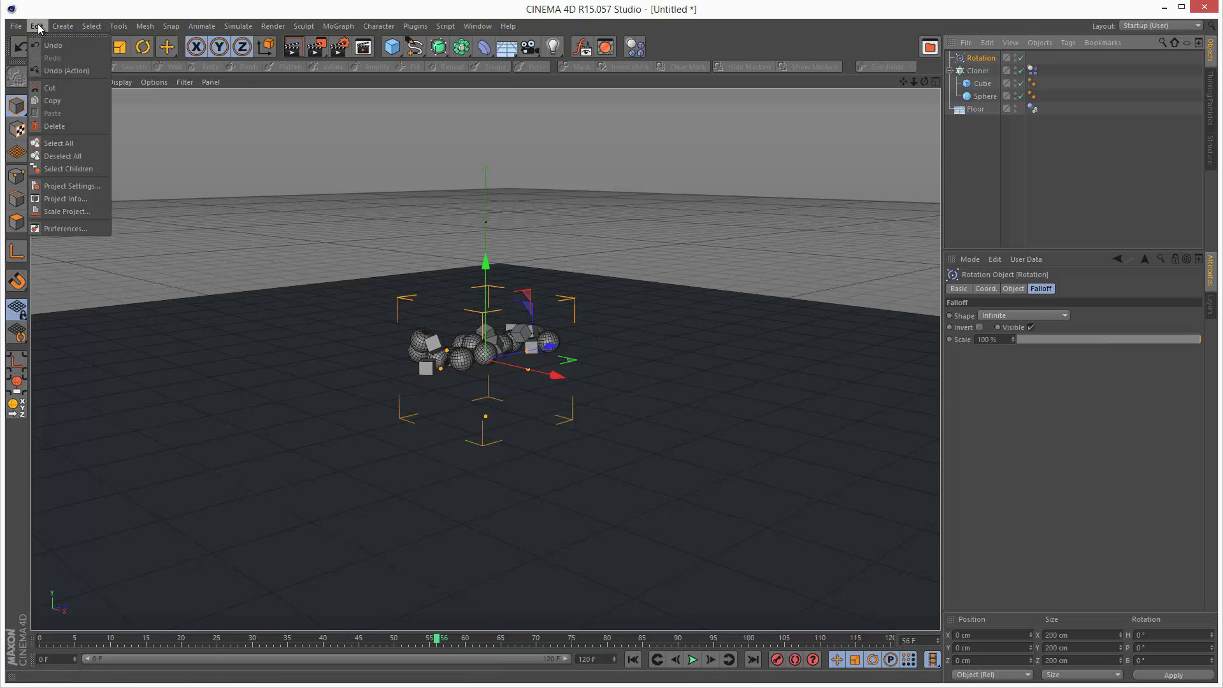
click(94, 186)
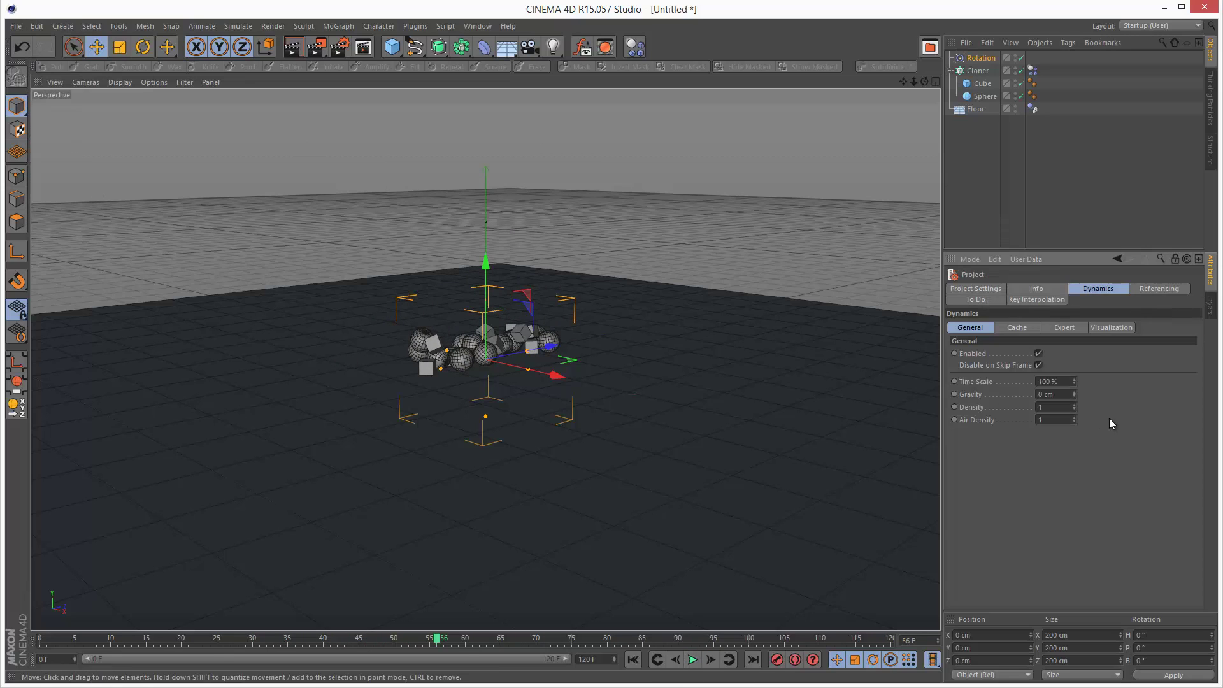
text(1000)
key(Return)
click(633, 660)
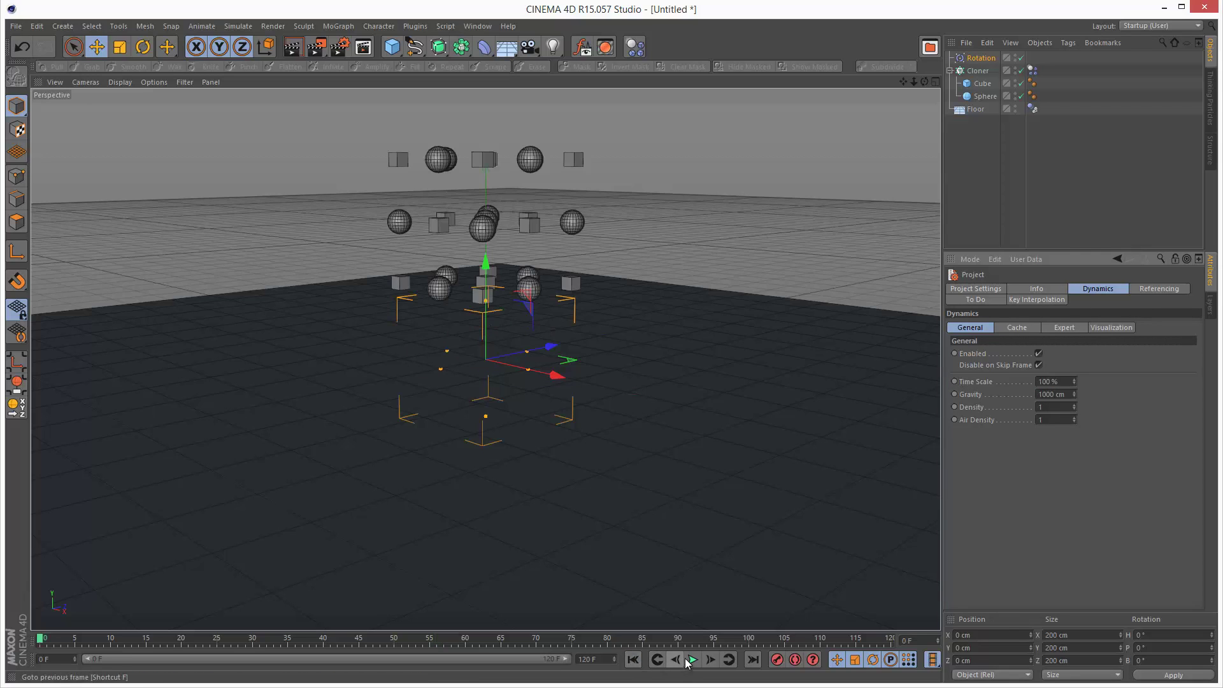
click(694, 660)
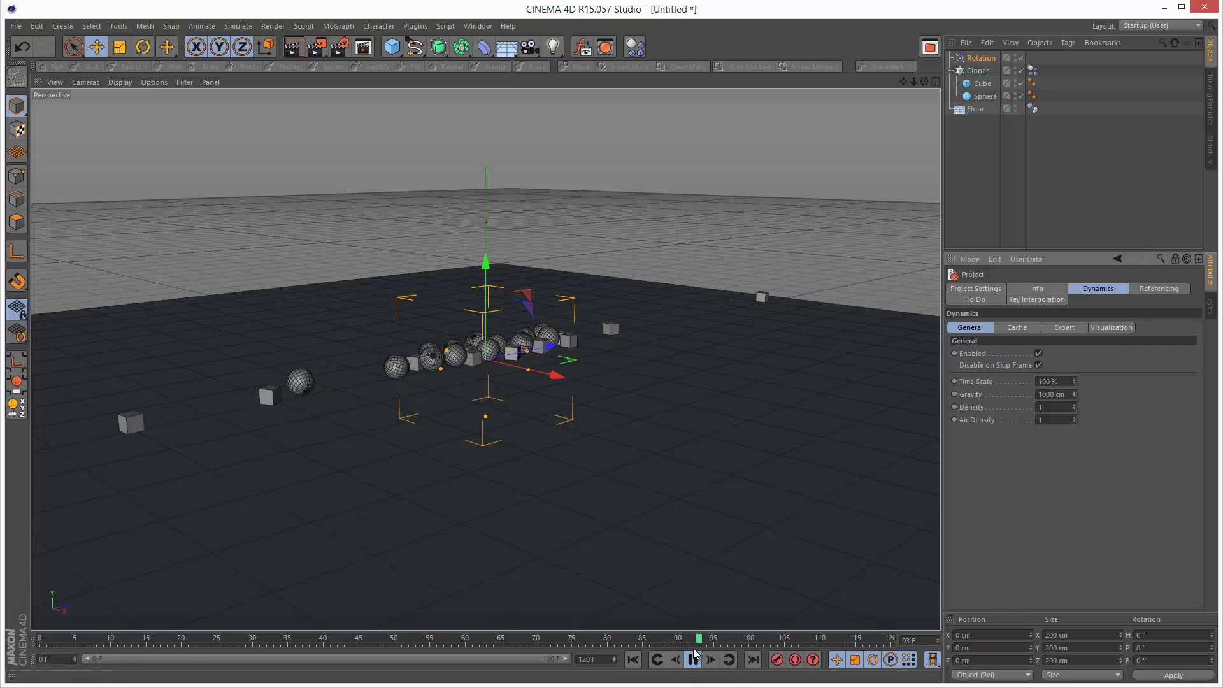
- Set the Rotation force's Angle Speed to 200 and position it near X 25.94 cm
click(985, 58)
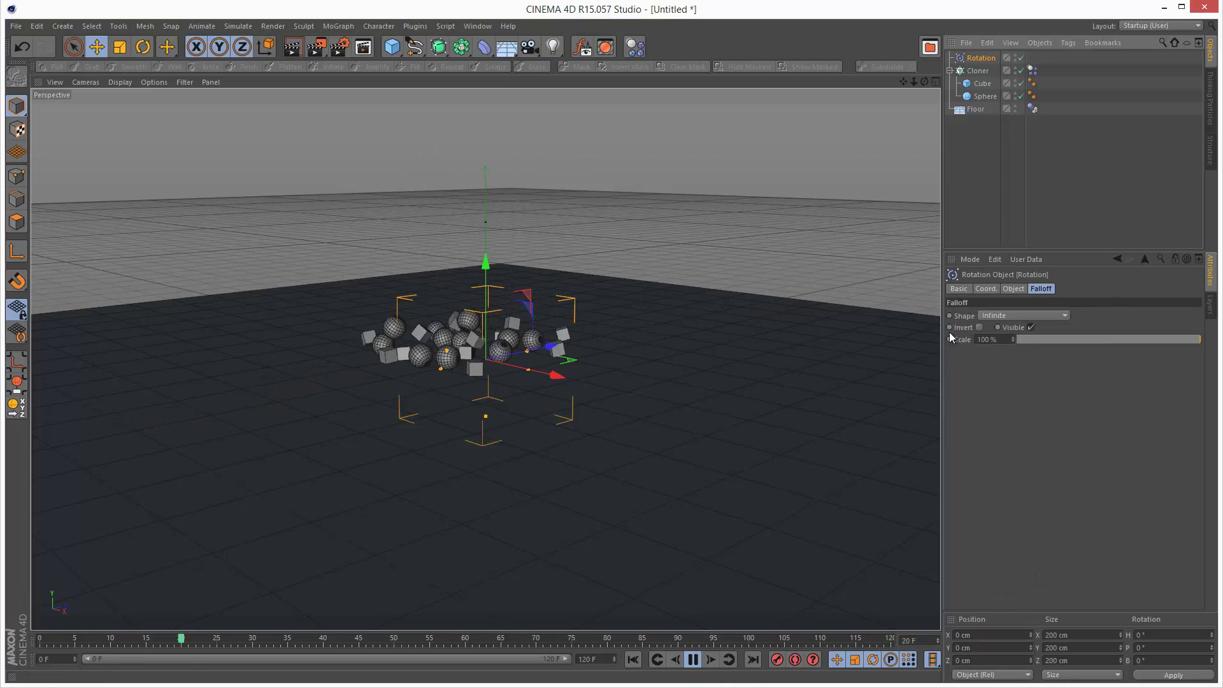
click(1015, 289)
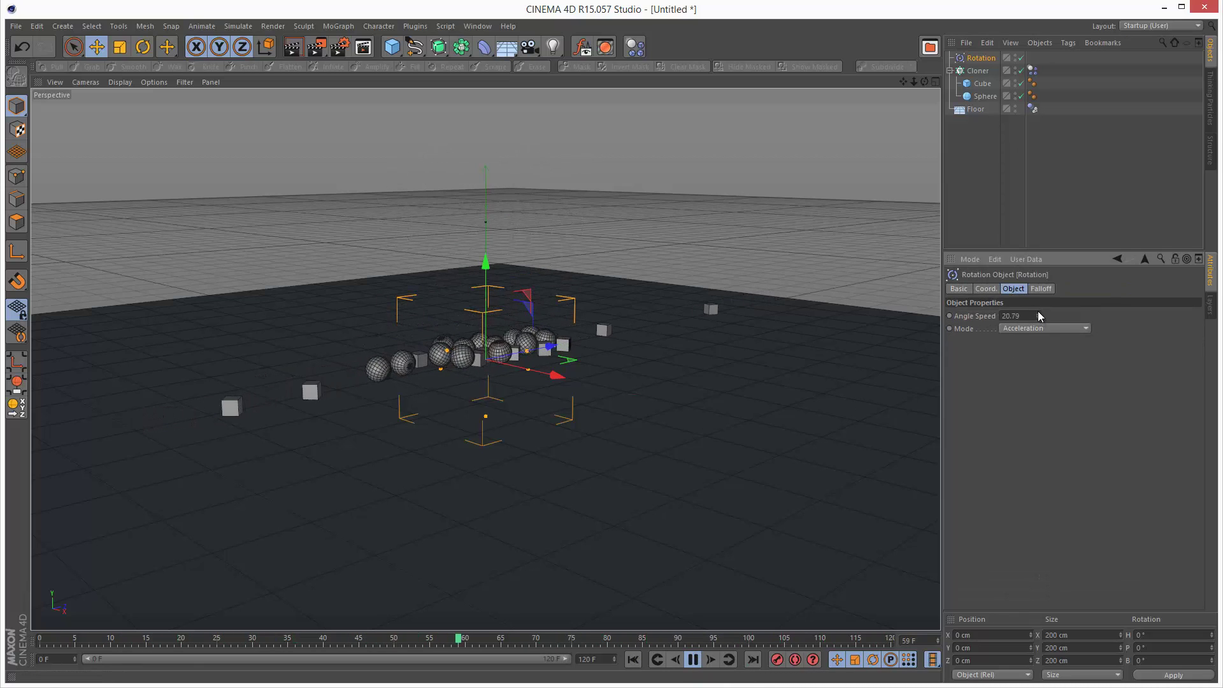
double_click(1036, 315)
text(2)
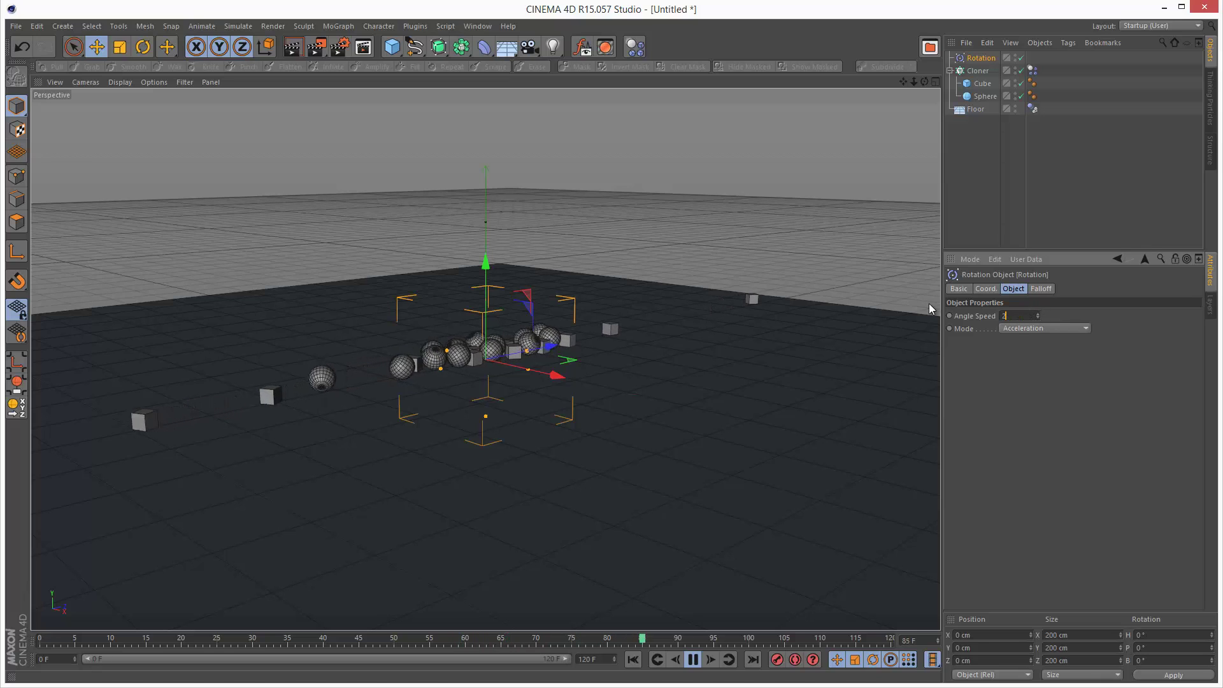
text(00)
key(Return)
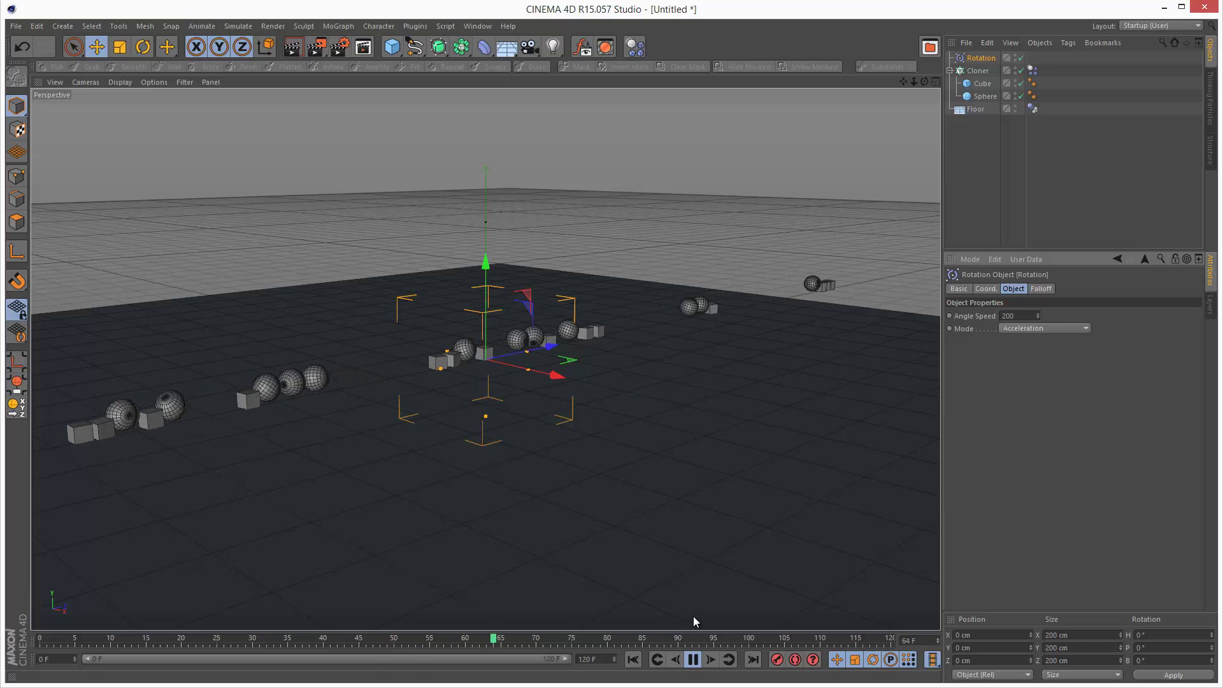
drag(547, 382, 724, 444)
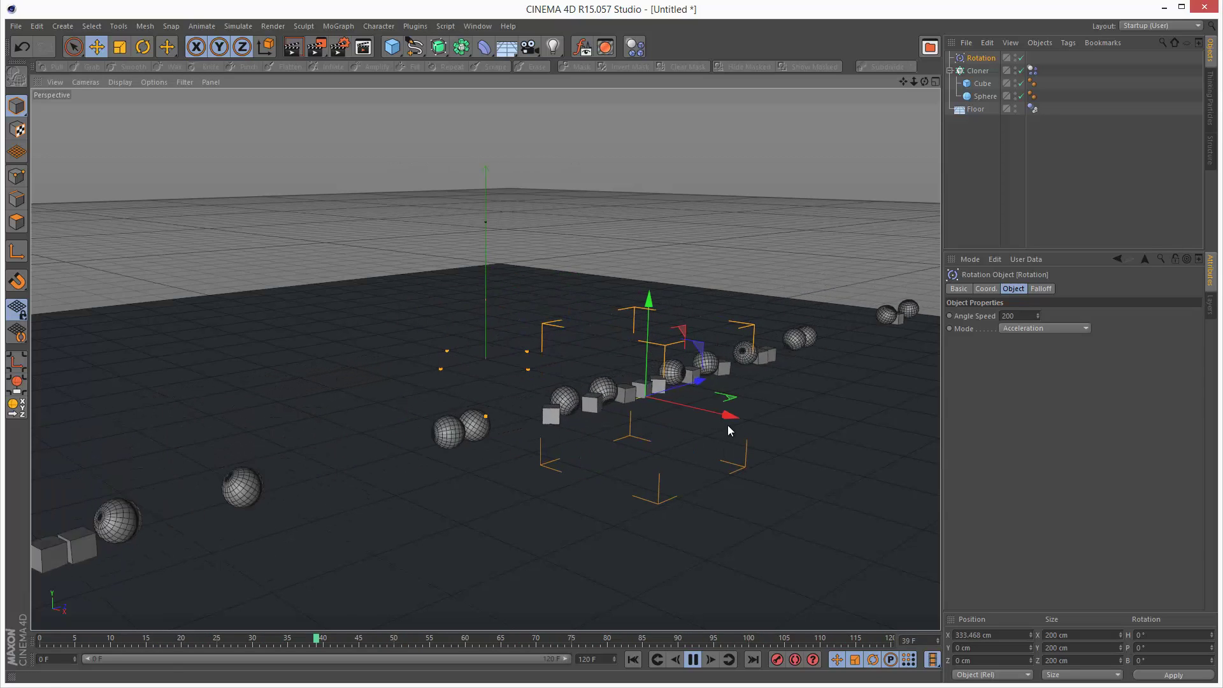
drag(732, 415, 569, 378)
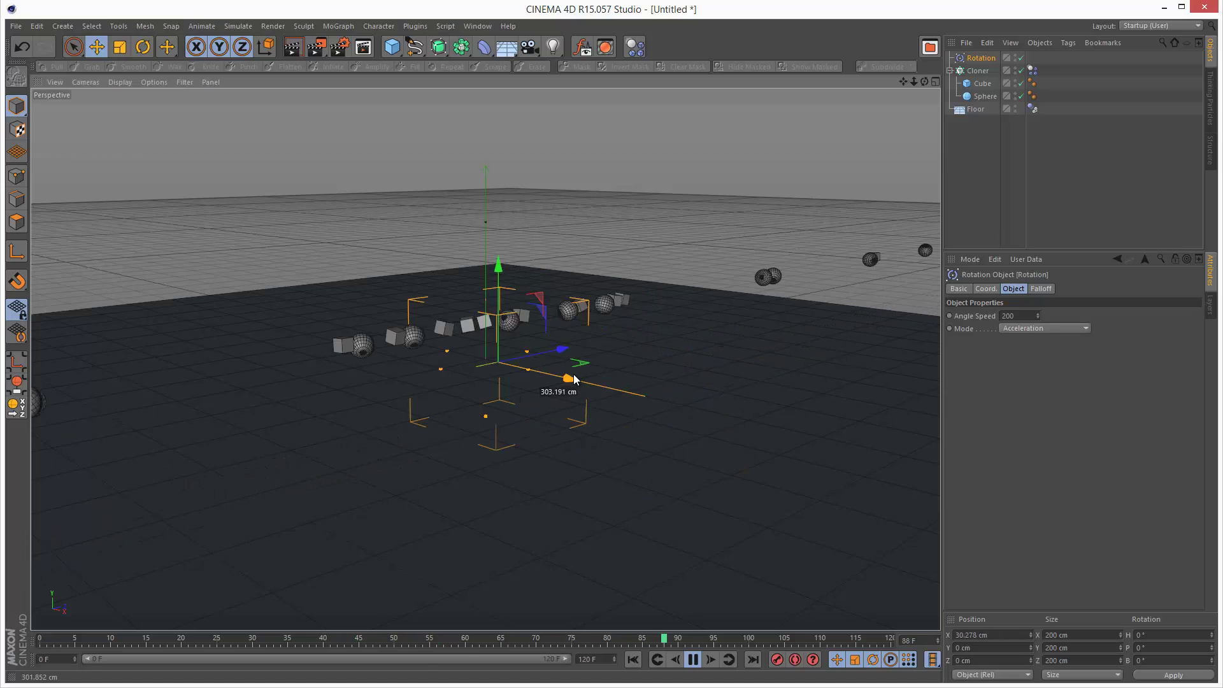
- Switch the Rotation force to Force mode with Angle Speed 20
click(1065, 327)
click(1058, 355)
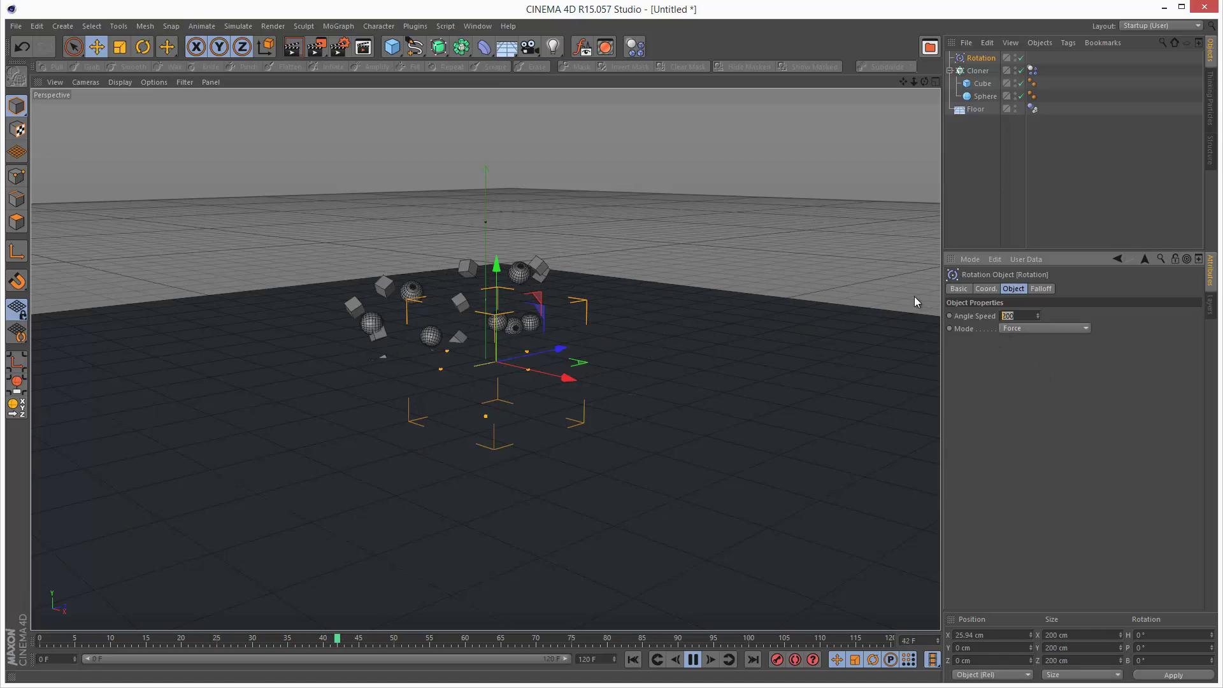
text(20)
key(Return)
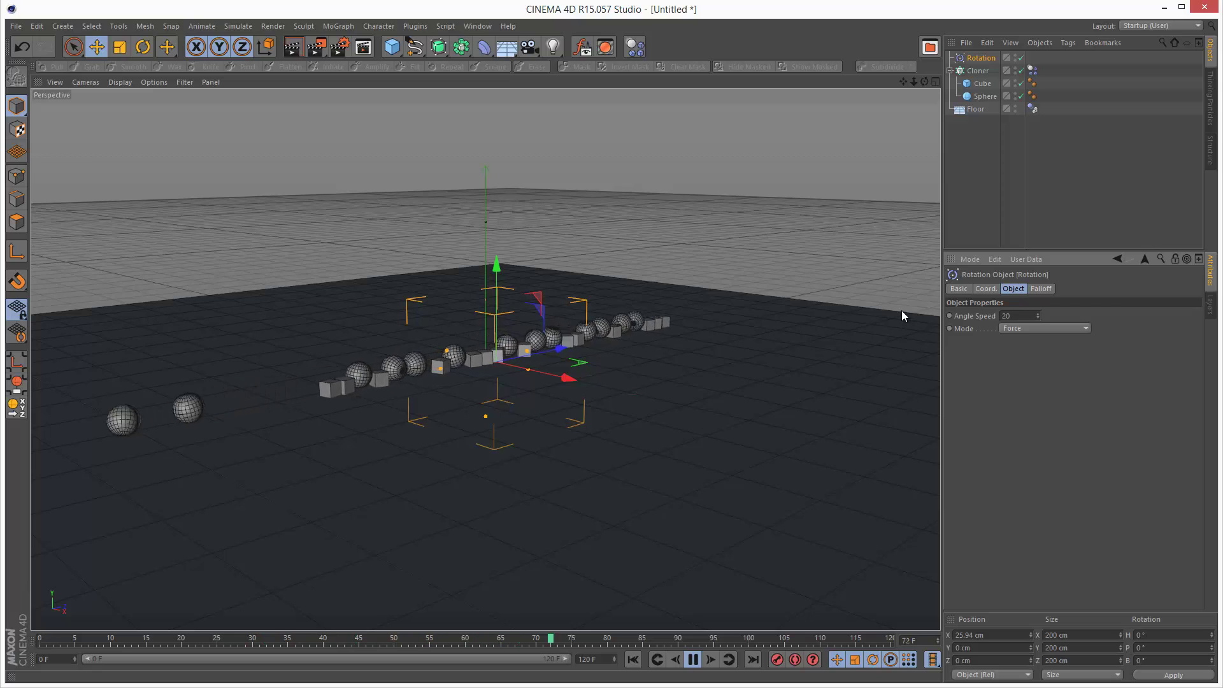
- Give the Rotation force a spherical falloff scaled to 214%
click(1048, 290)
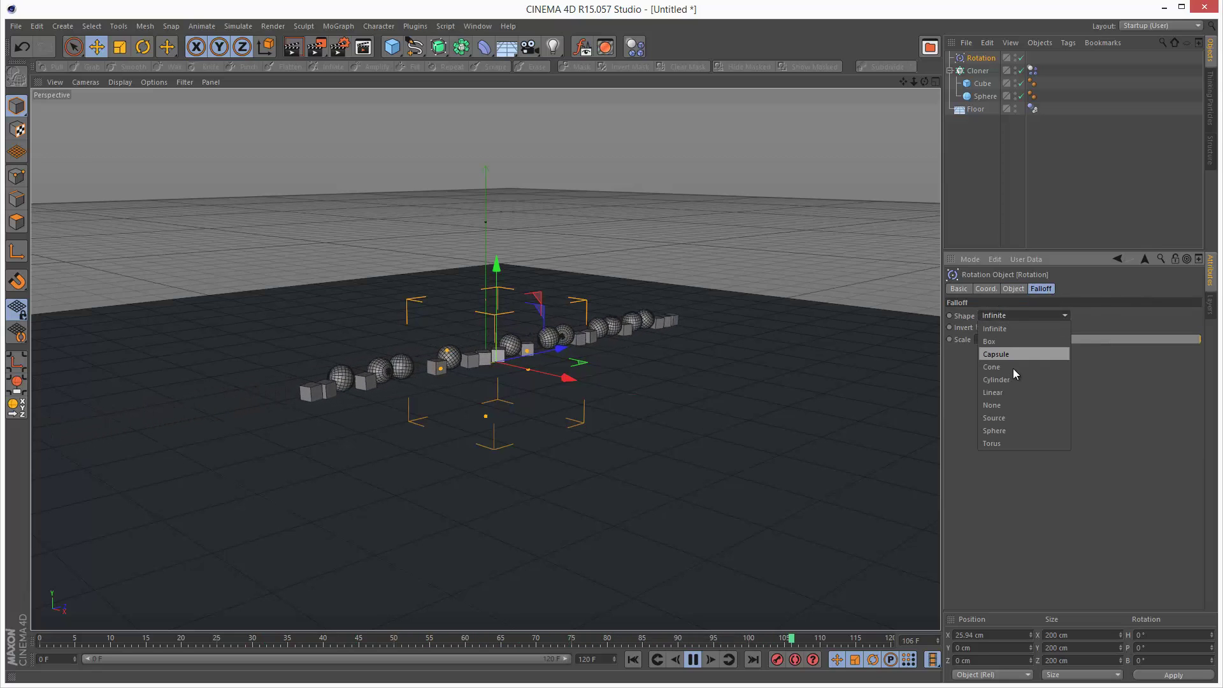
click(1023, 428)
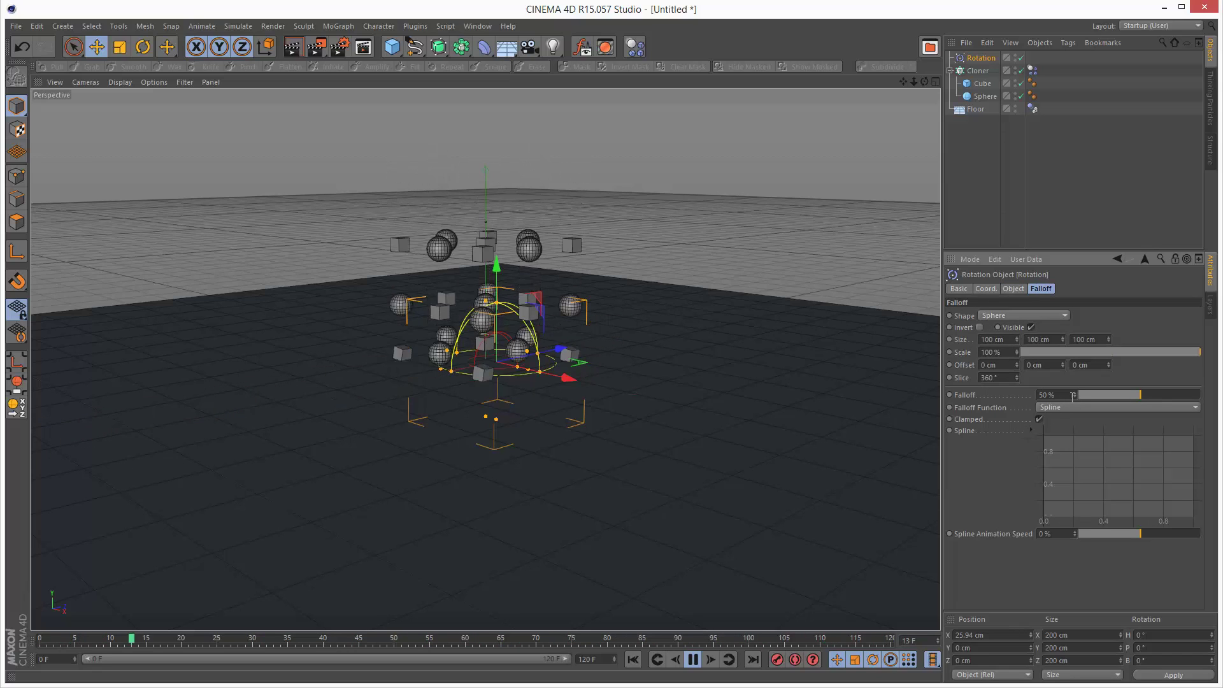
mouse_move(1017, 354)
mouse_down()
mouse_move(1016, 342)
mouse_move(1016, 353)
mouse_up()
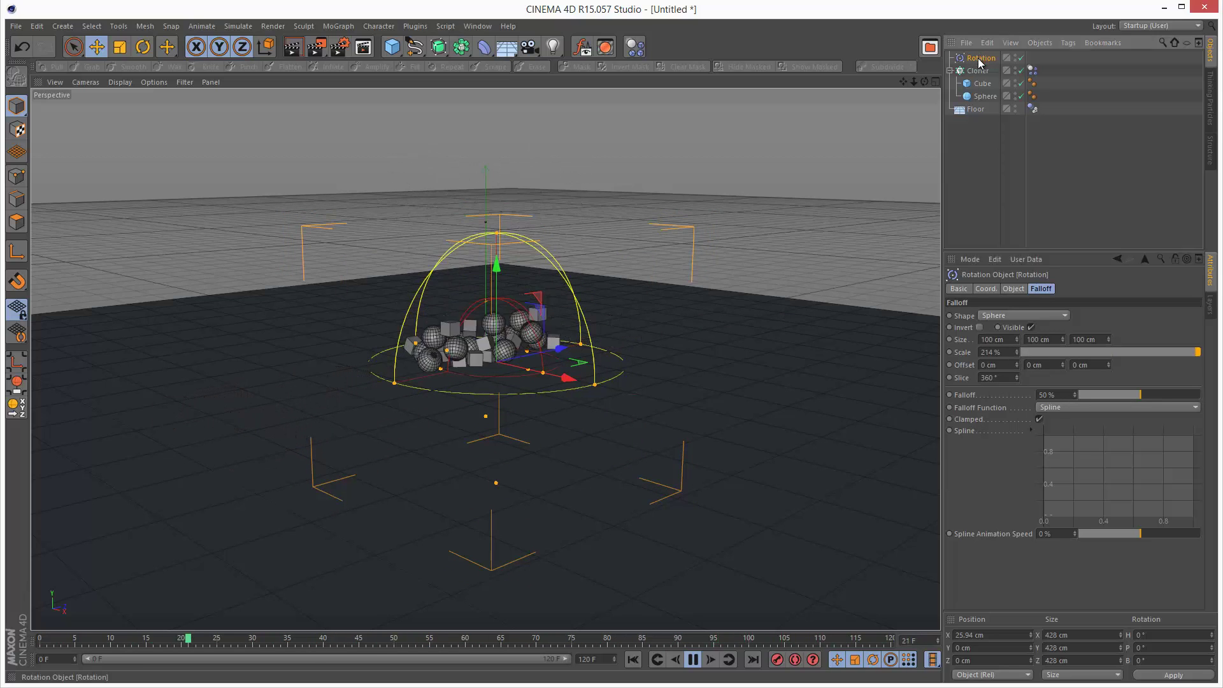
- Tilt the Rotation force on its bank and pitch axes, then deselect it
key(r)
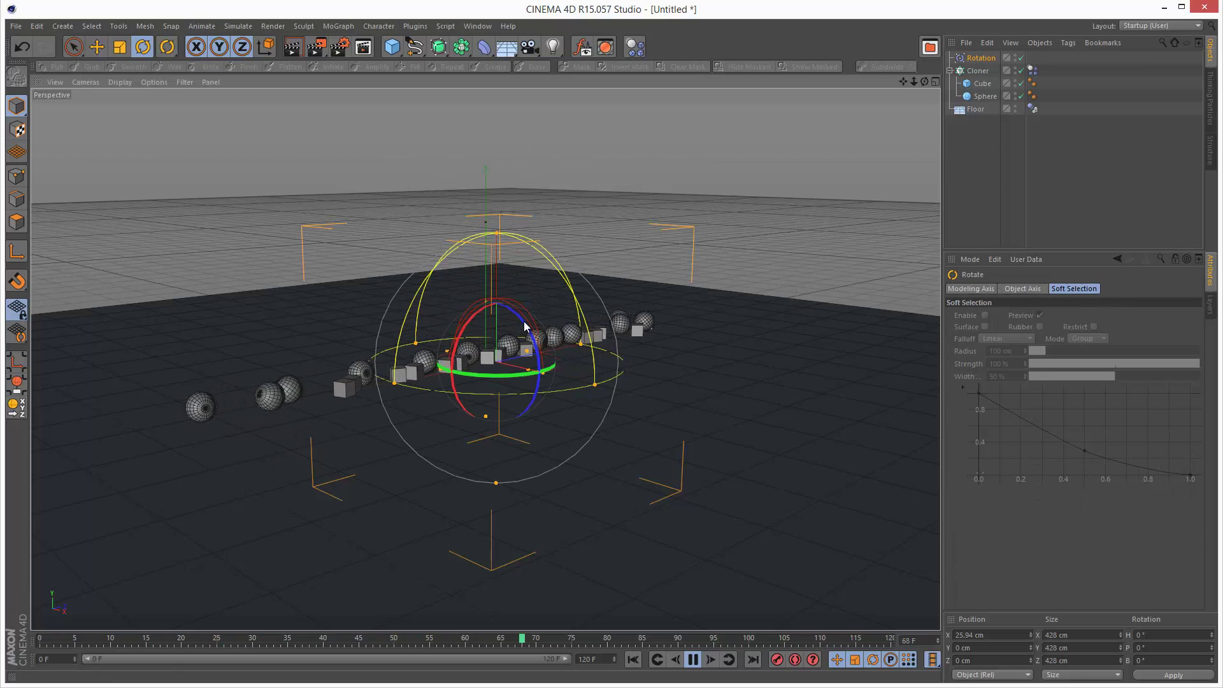
drag(525, 327, 539, 366)
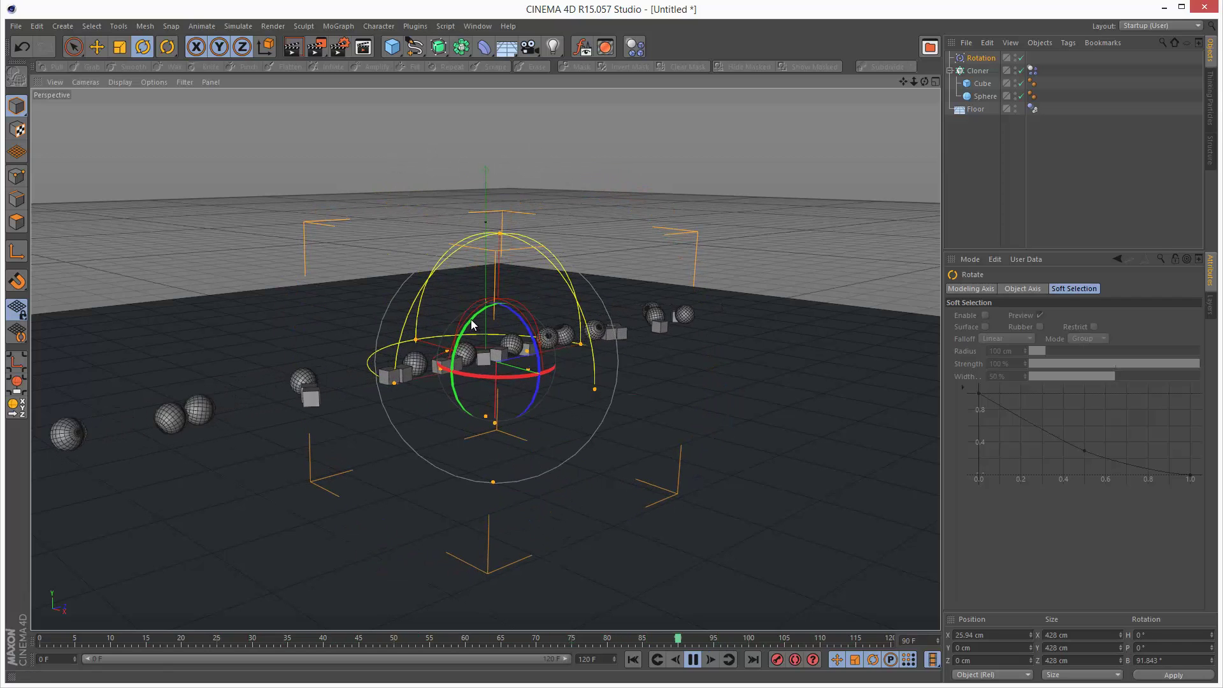
drag(472, 325, 383, 504)
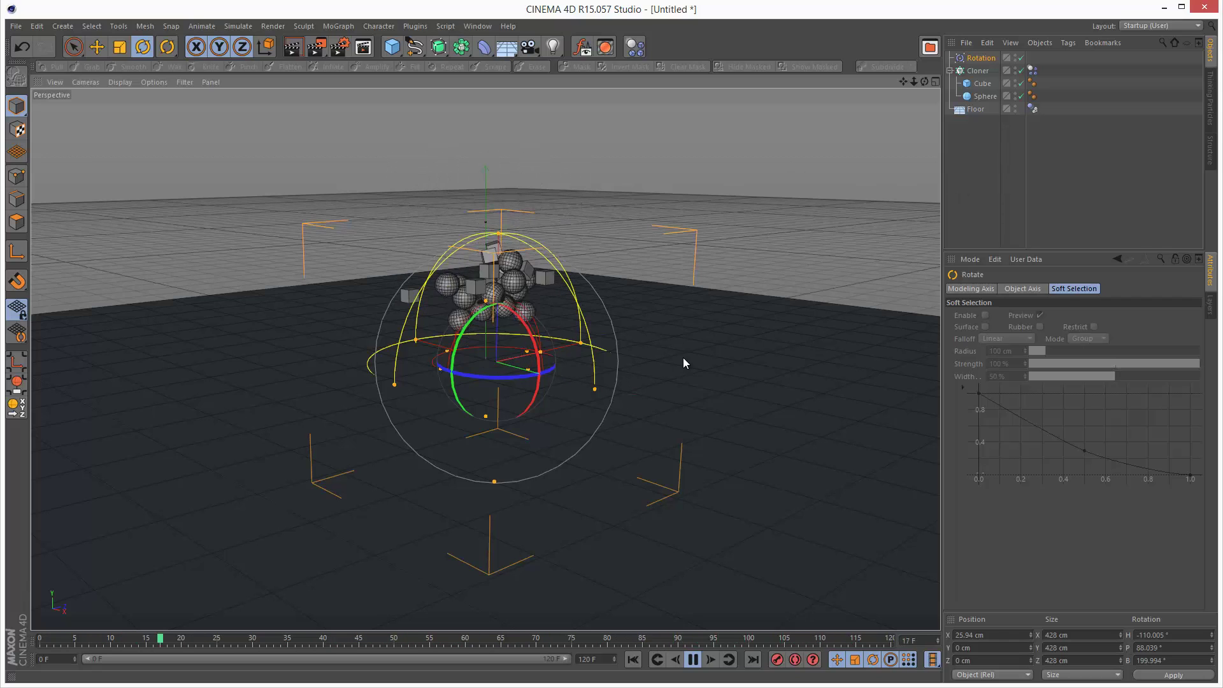
click(985, 228)
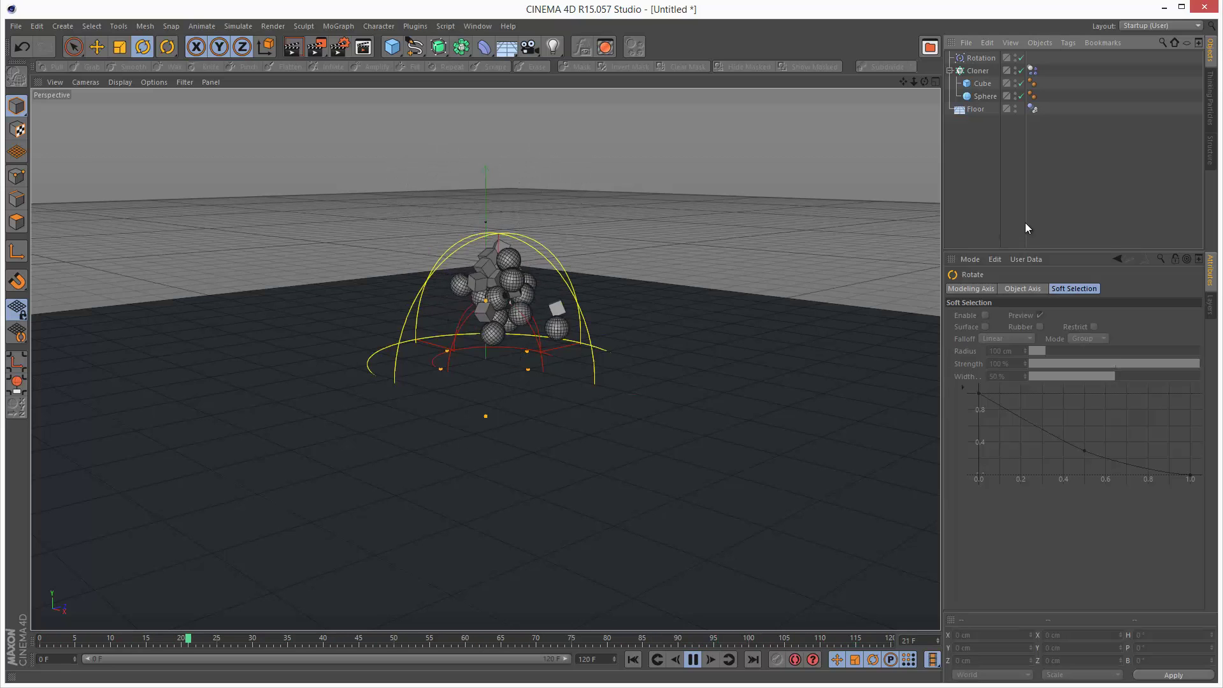
- Change the Rotation force's falloff shape to Infinite
click(982, 58)
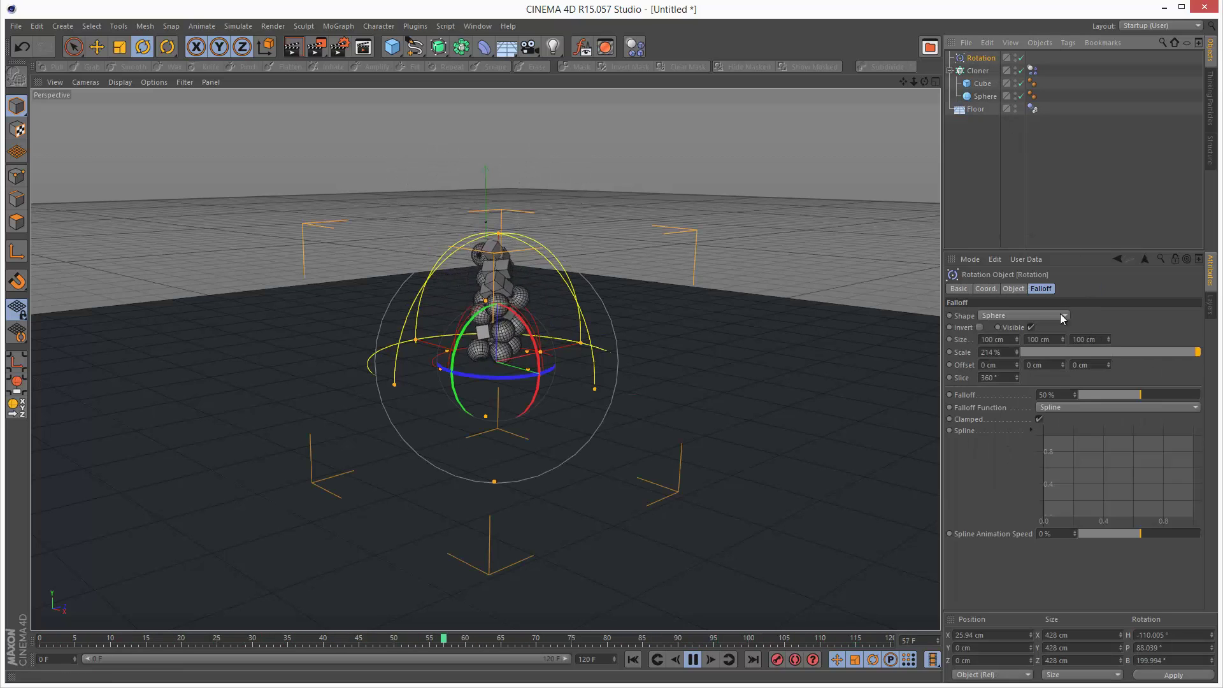
click(1013, 316)
click(1013, 330)
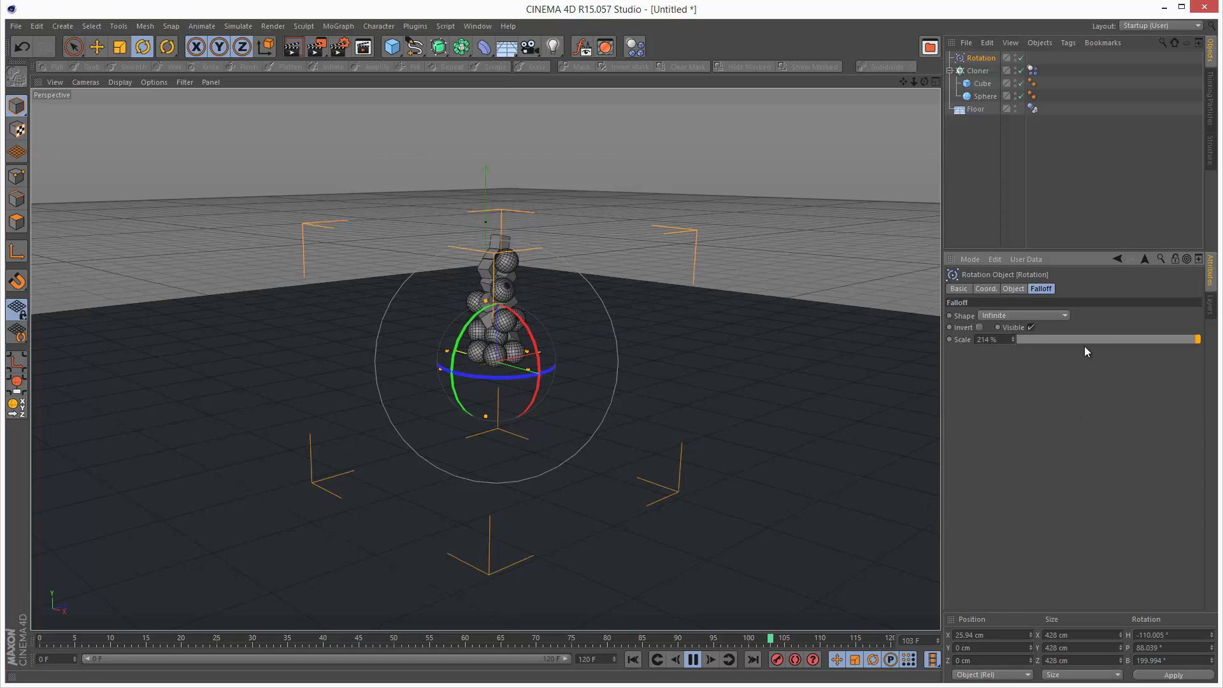
click(1099, 220)
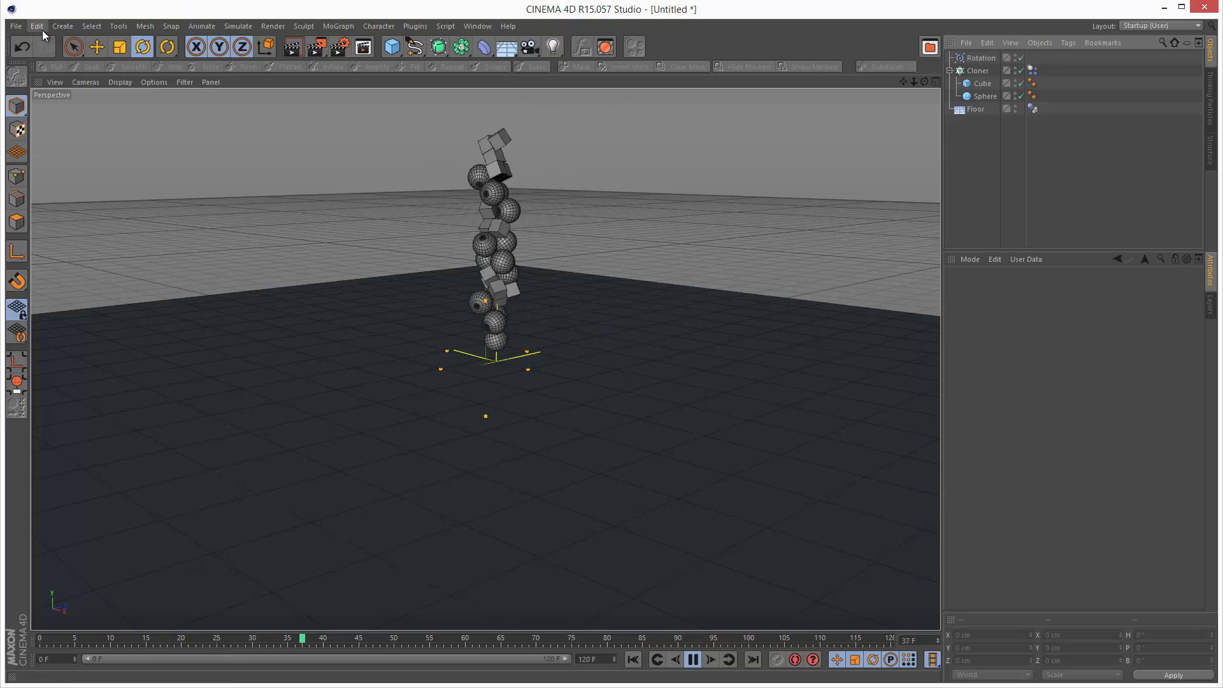
- Switch the Rotation mode to Acceleration, then to Aerodynamics Wind
click(975, 60)
click(1041, 289)
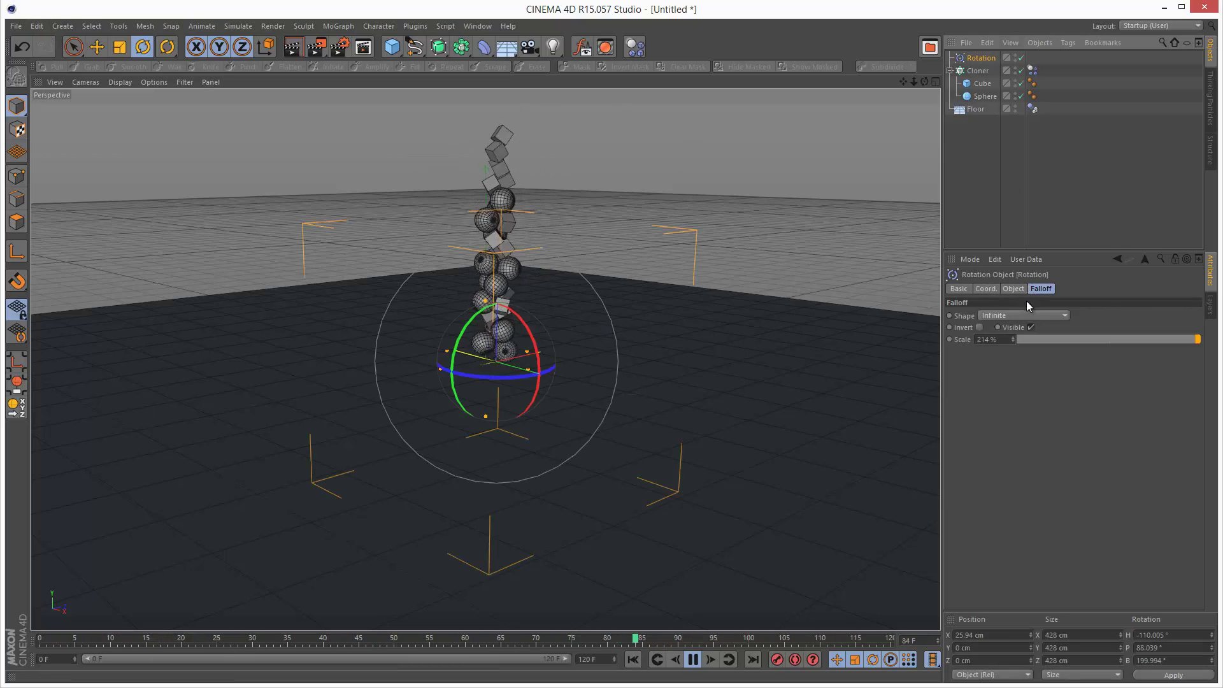
click(1022, 289)
click(1028, 331)
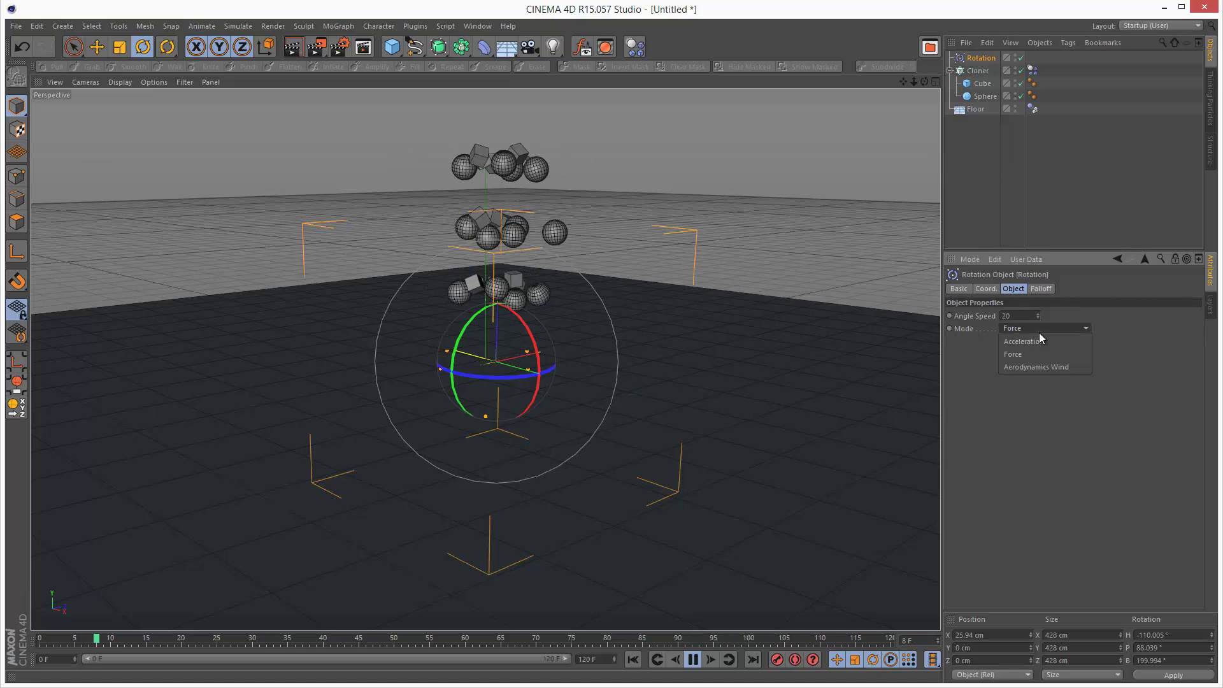
click(1039, 345)
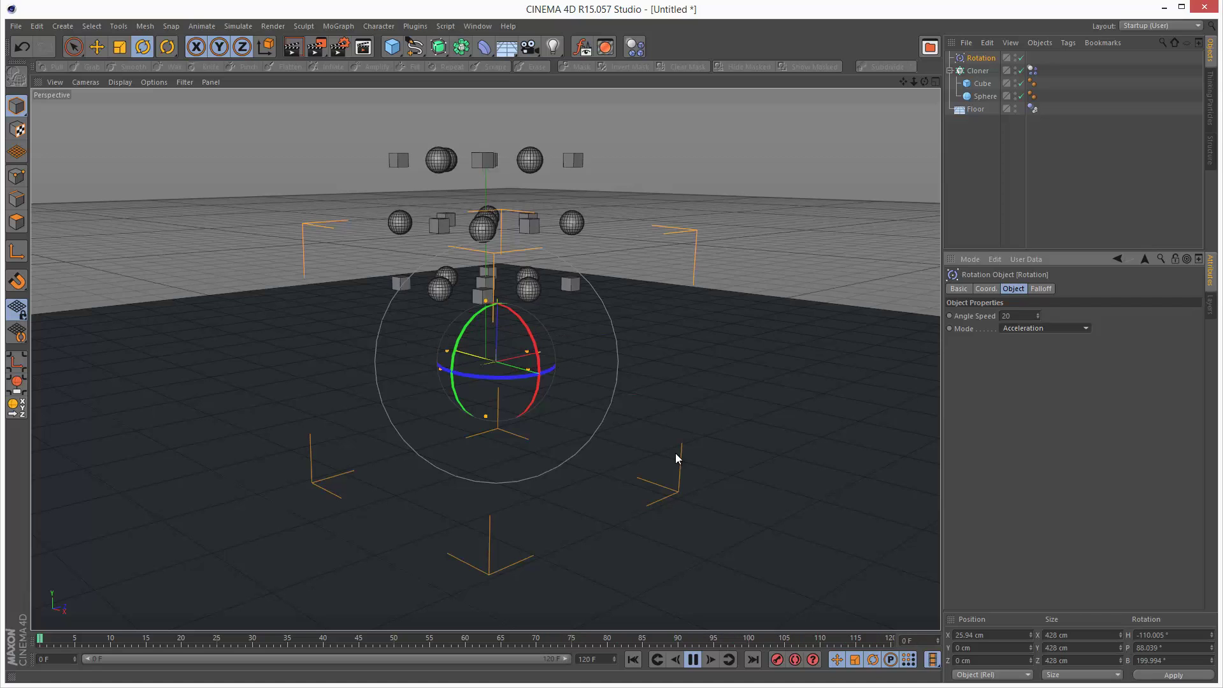
click(1050, 330)
click(1052, 368)
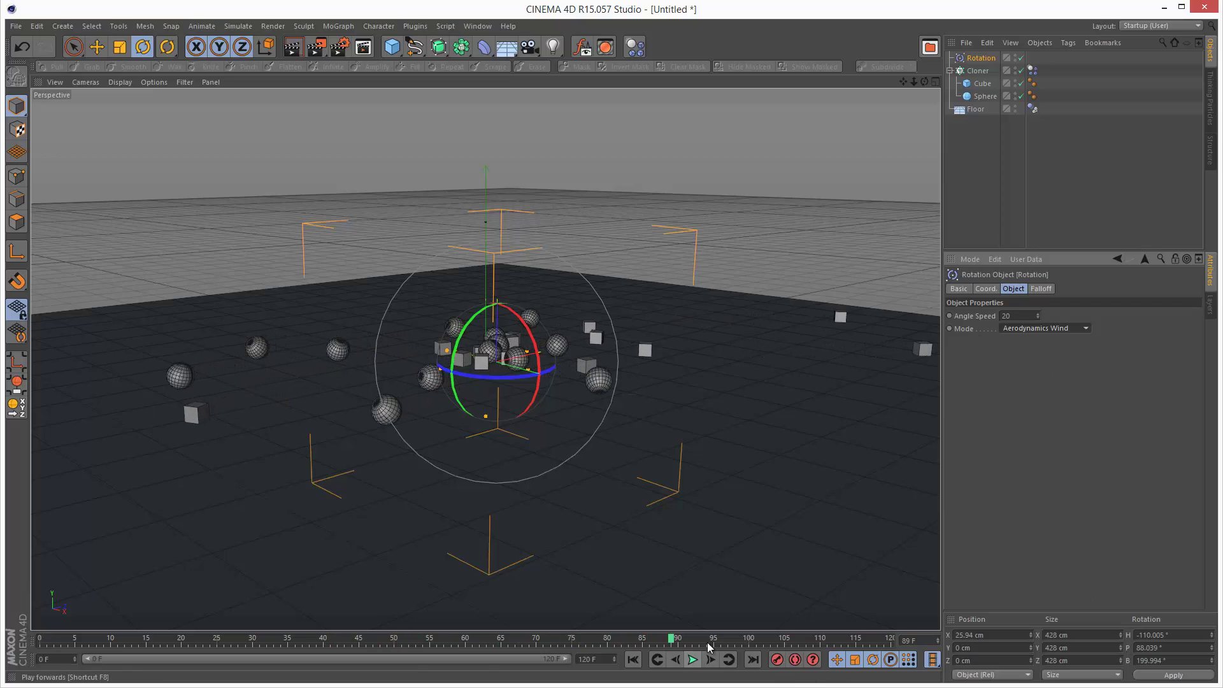
- Replace the Rotation force with a Turbulence force and play from the start
key(Delete)
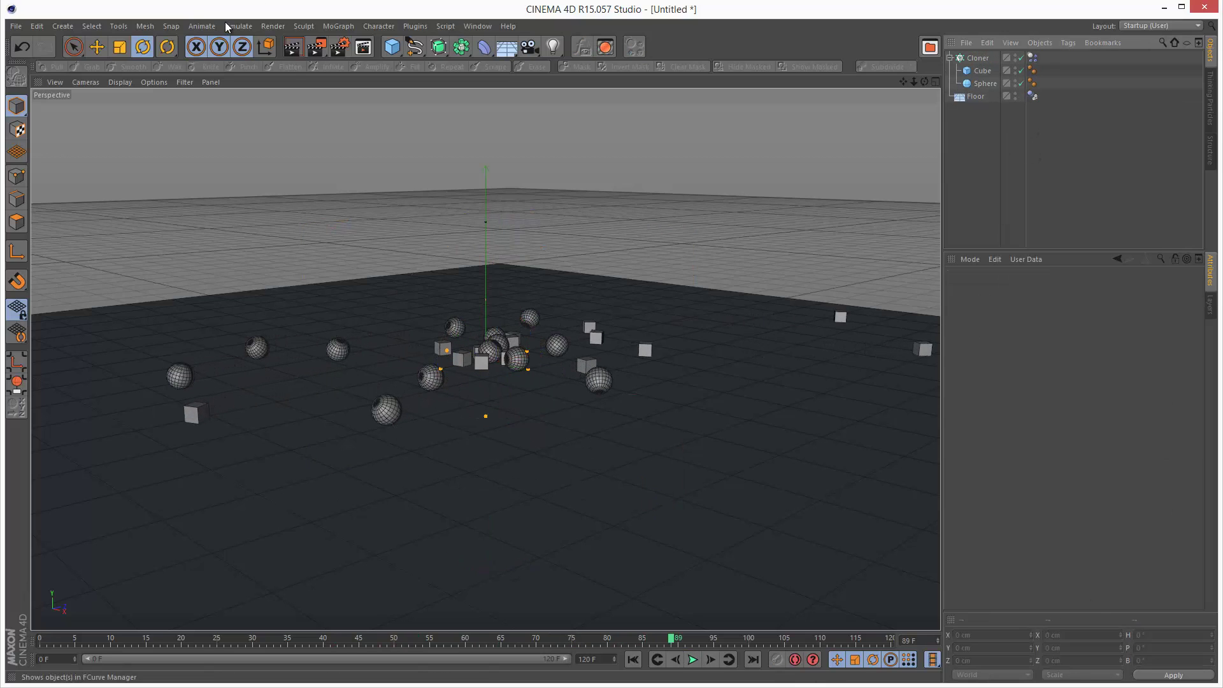
click(223, 27)
mouse_move(265, 79)
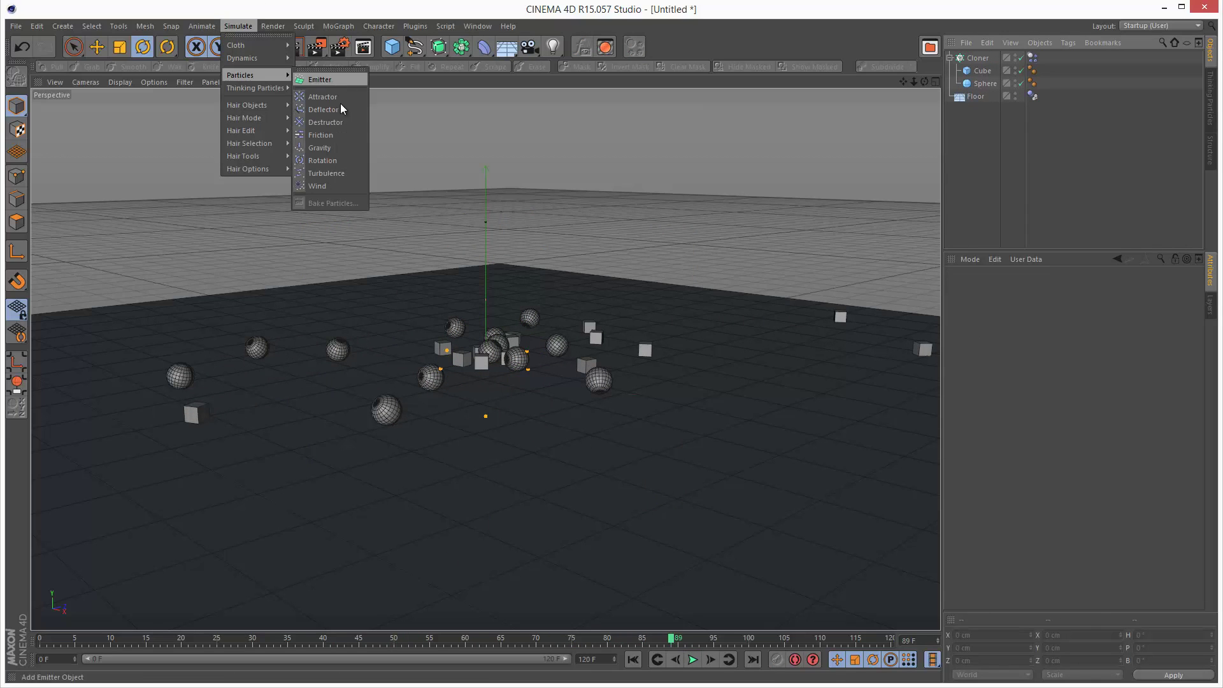
click(353, 175)
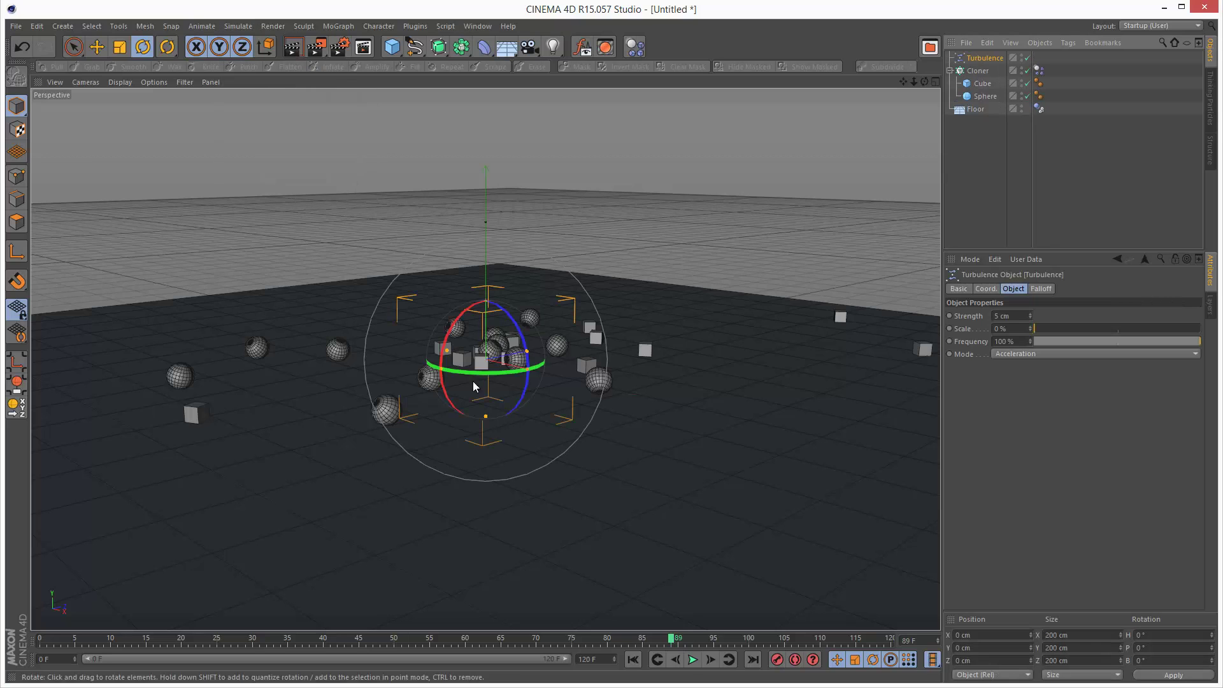
click(632, 660)
click(692, 659)
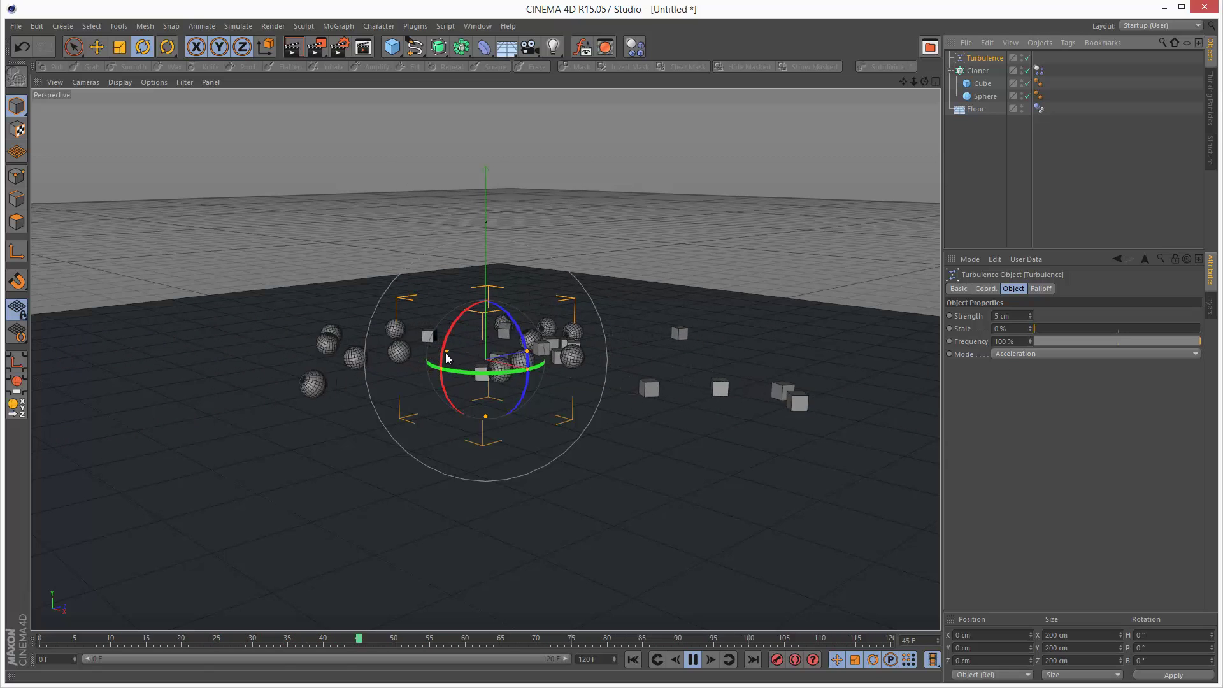
- Set the Turbulence Strength to 400 cm
click(997, 316)
text(19)
key(Return)
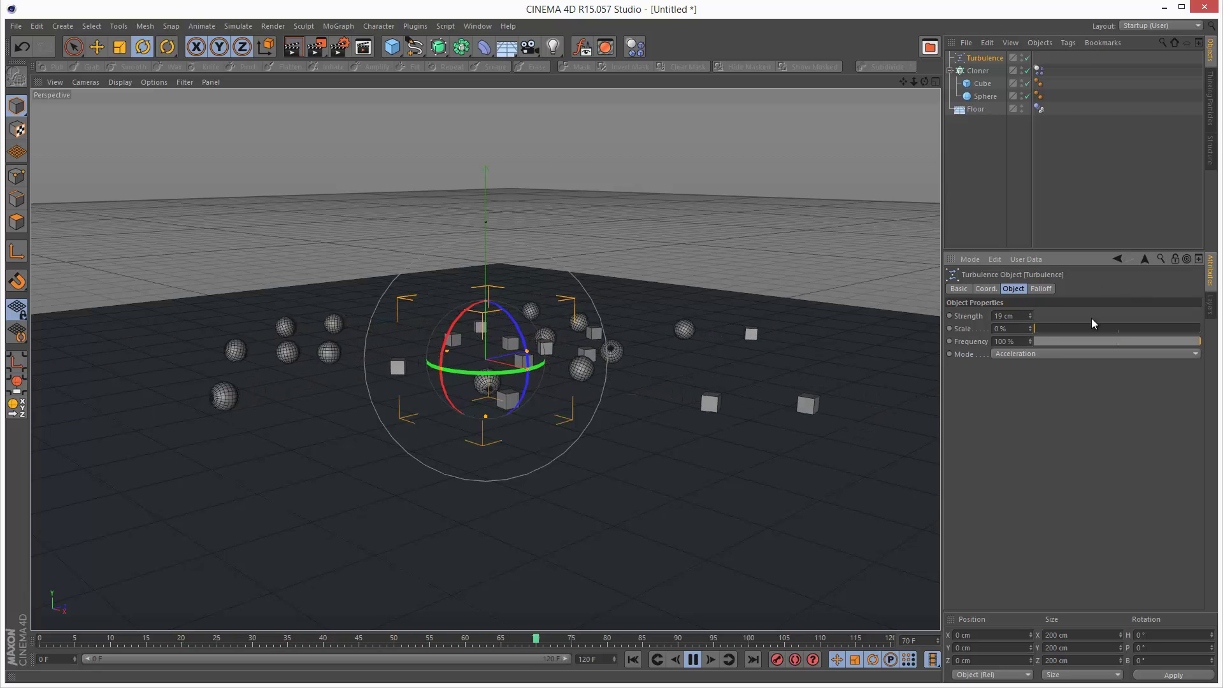
click(1016, 316)
text(400)
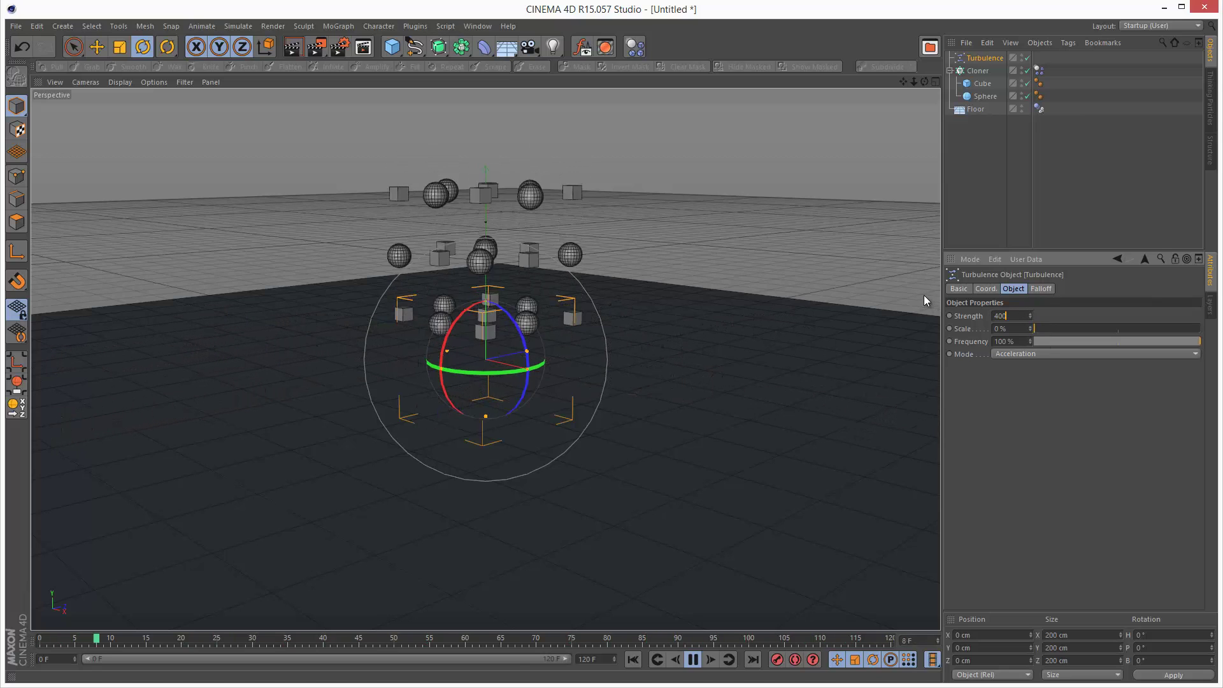
key(Return)
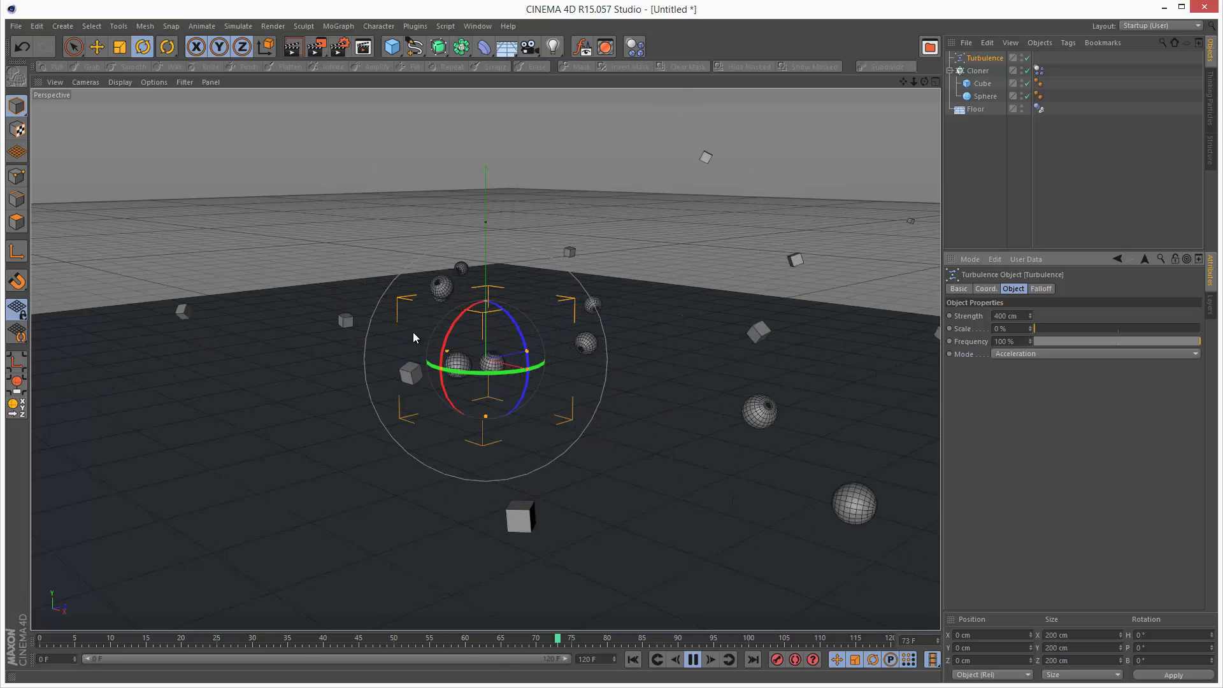
- Give Turbulence a 233% spherical falloff and move it right to X 251.71 cm
click(1041, 288)
click(999, 316)
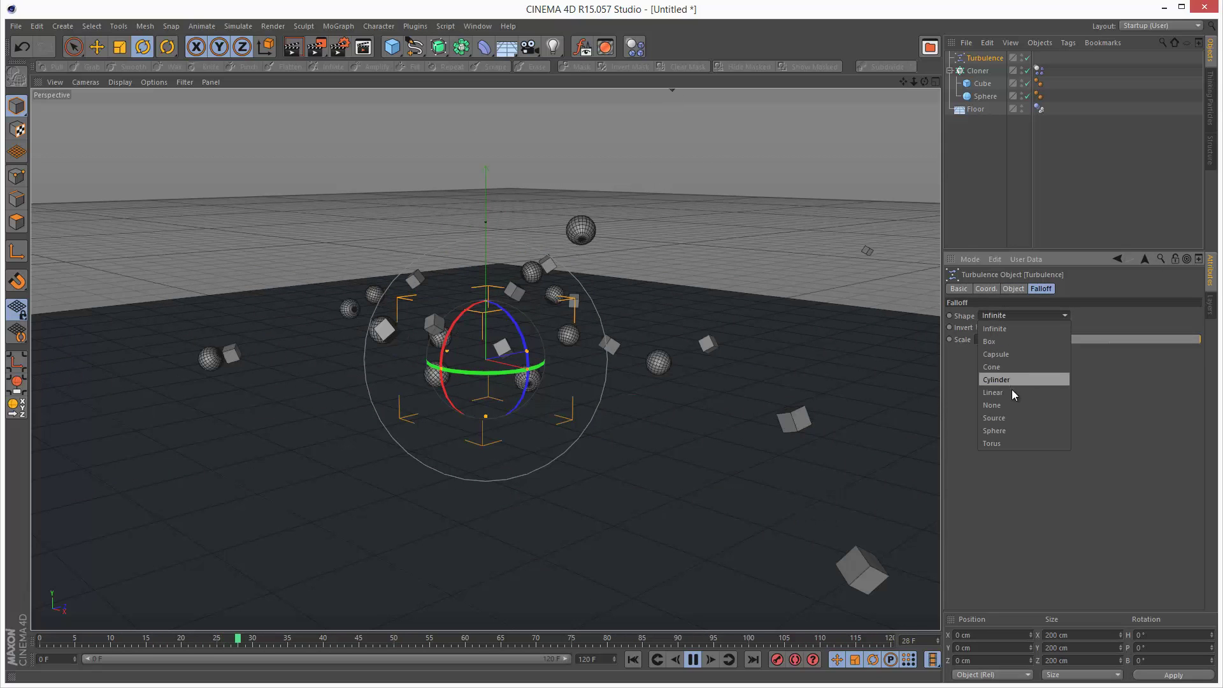
click(1013, 430)
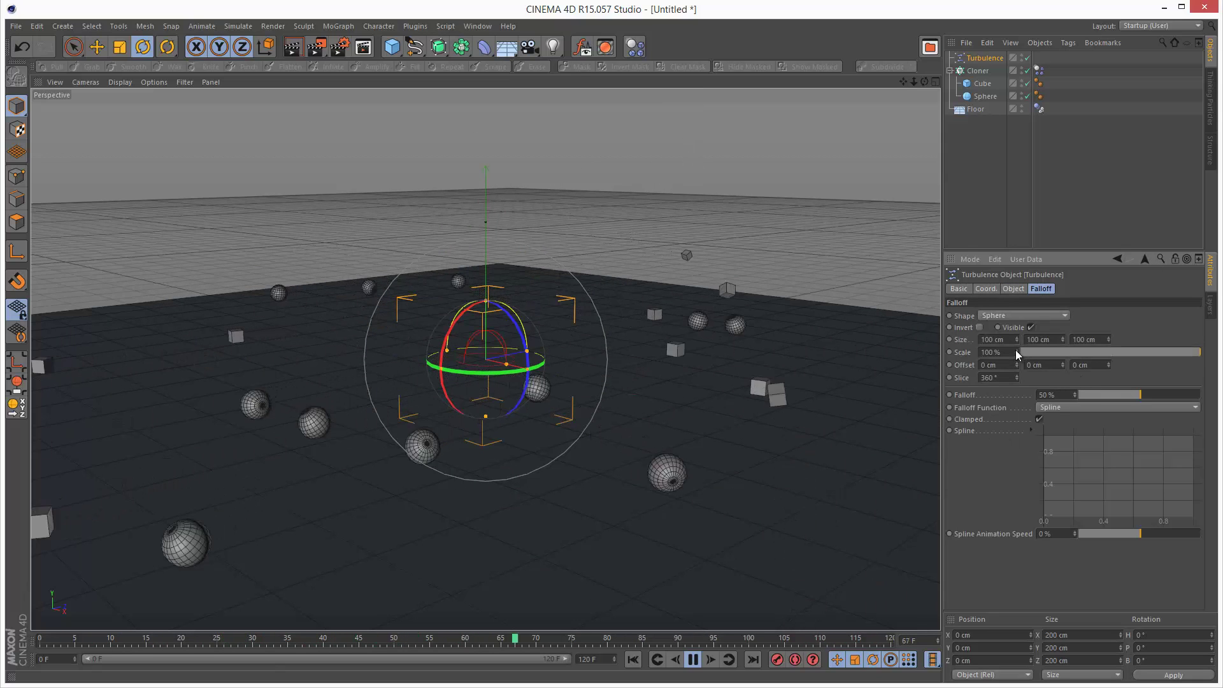
drag(1016, 350, 1015, 349)
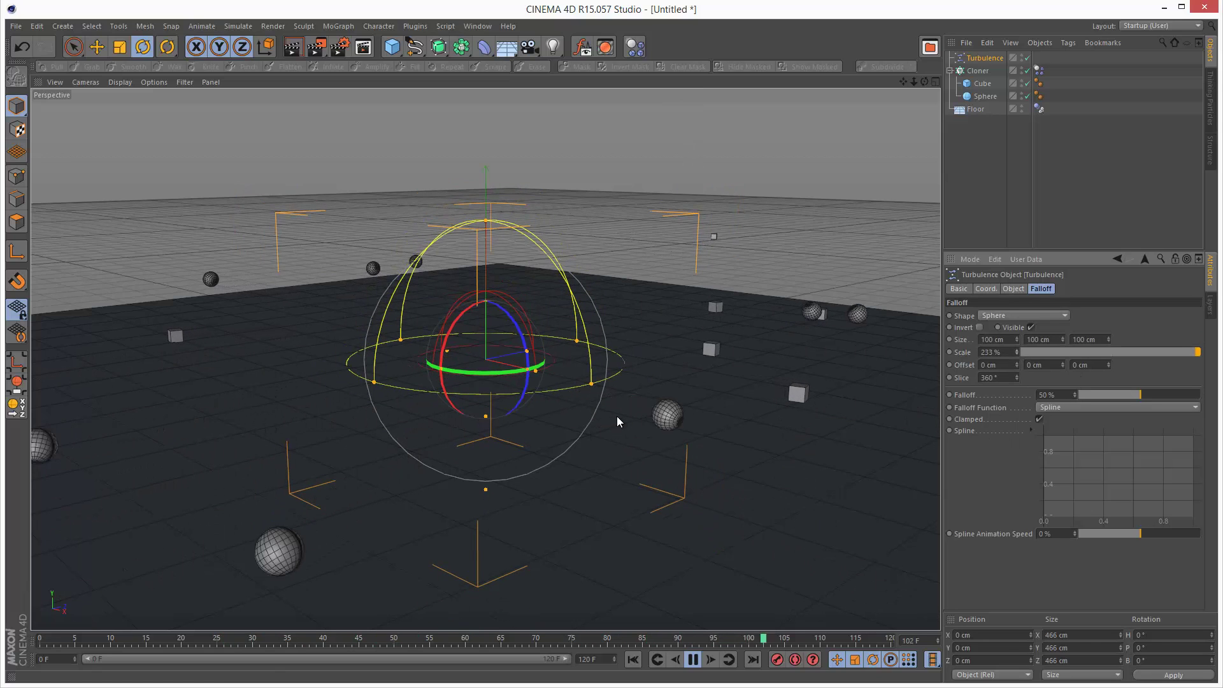
key(e)
drag(551, 384, 690, 420)
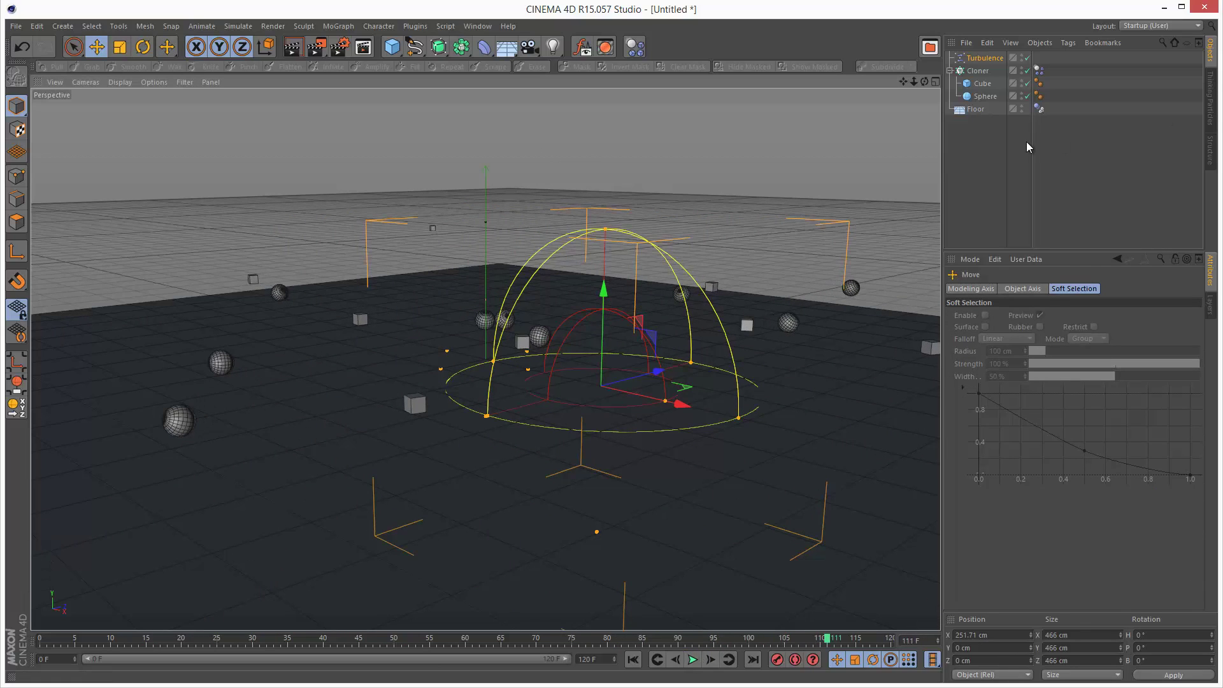
- Replace the Turbulence force with a Wind particle force
click(985, 58)
key(Delete)
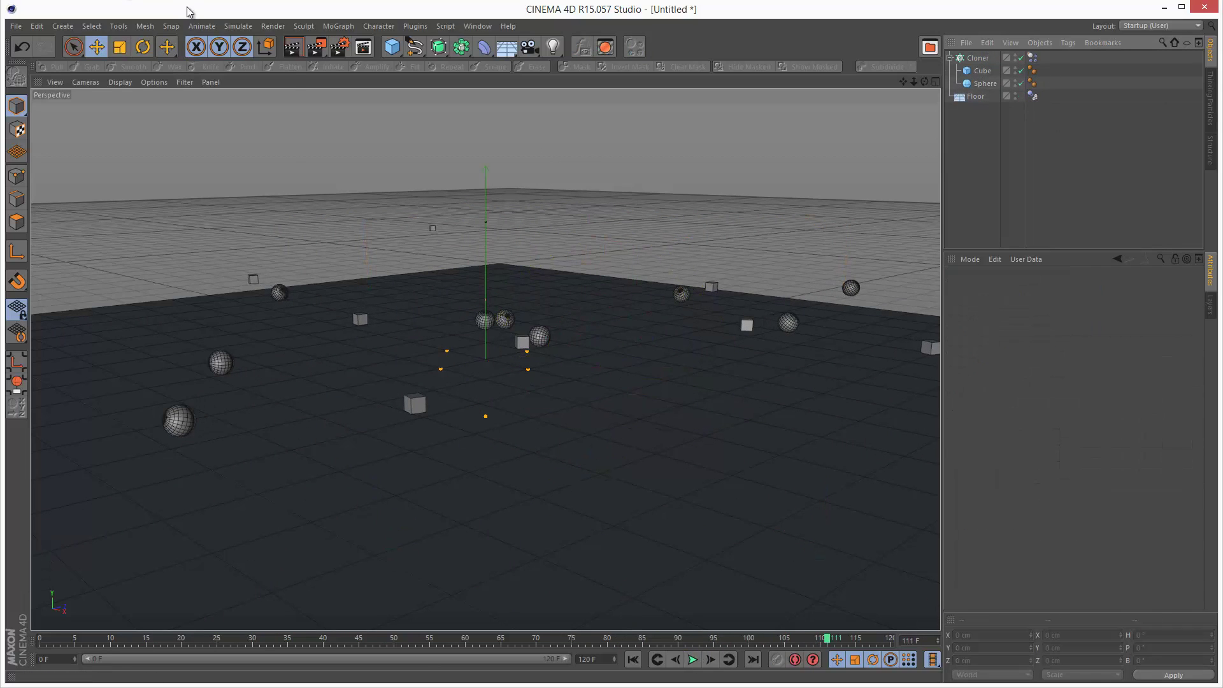
click(238, 26)
mouse_move(255, 74)
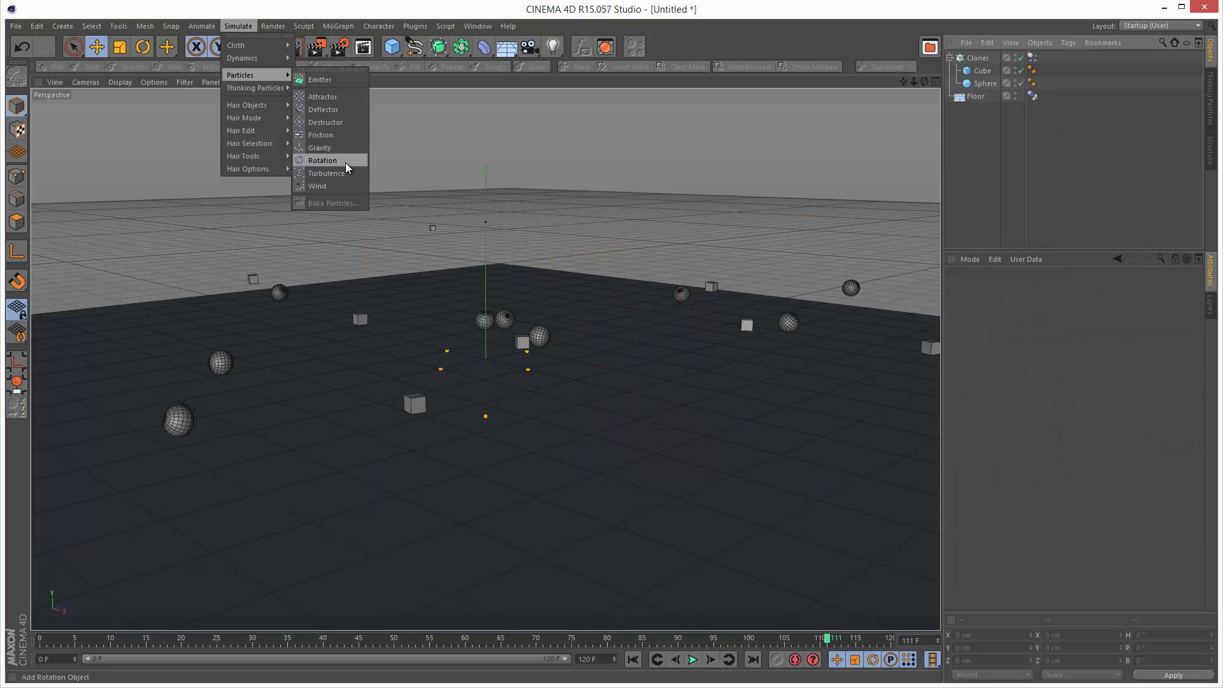
click(339, 186)
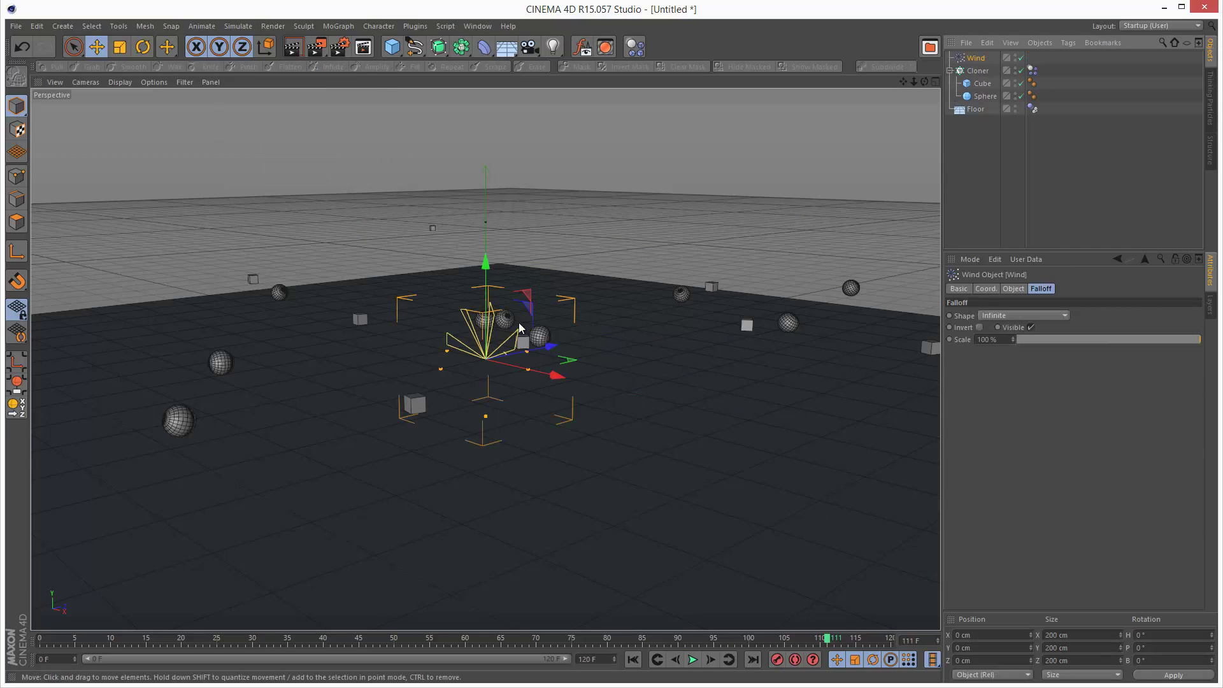
- Raise the Wind force to 60.105 cm above the ground and replay the simulation
drag(488, 285, 485, 251)
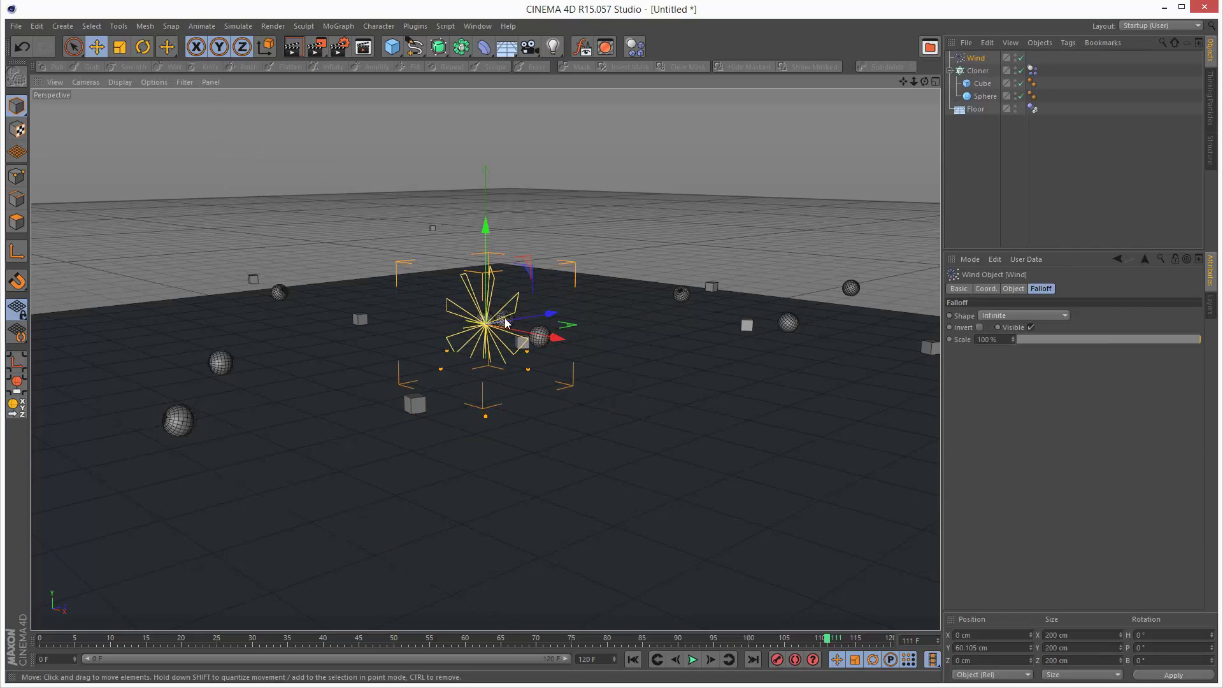
alt+drag(633, 395, 502, 314)
alt+drag(641, 388, 639, 388)
click(634, 660)
click(693, 660)
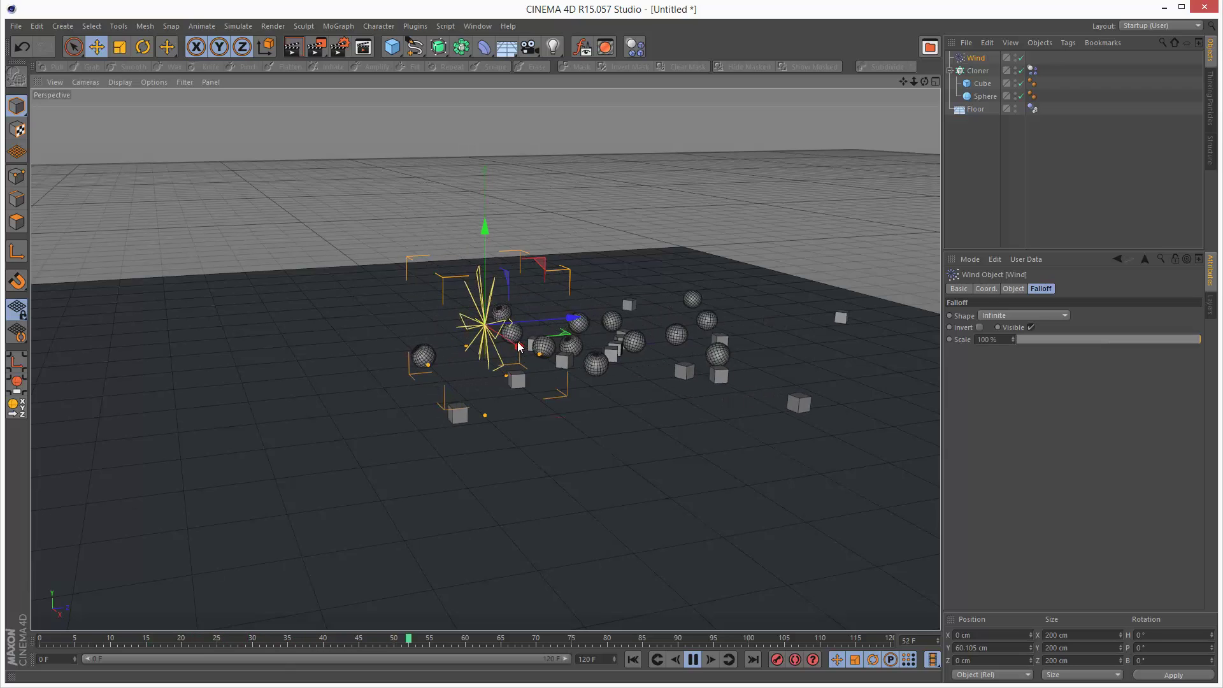
- Turn the Wind force to a heading of -69.022°, discarding a first trial rotation
key(r)
drag(518, 352, 554, 281)
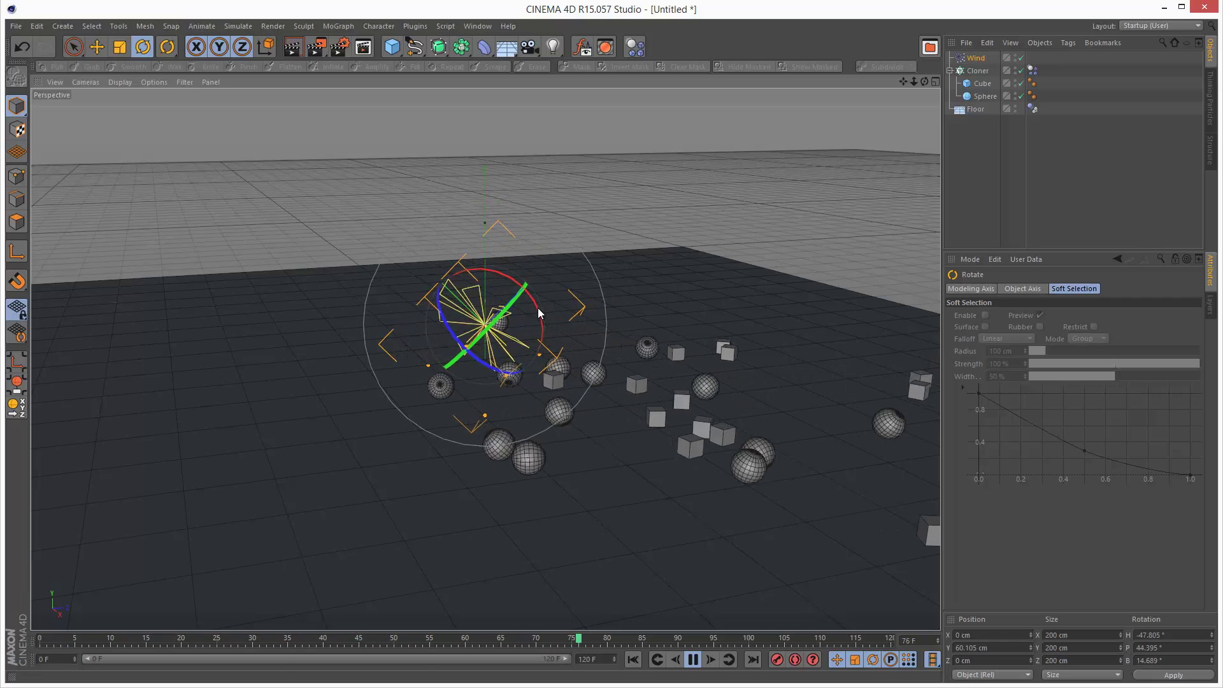
key(ctrl+z)
key(ctrl+z)
drag(482, 349, 366, 363)
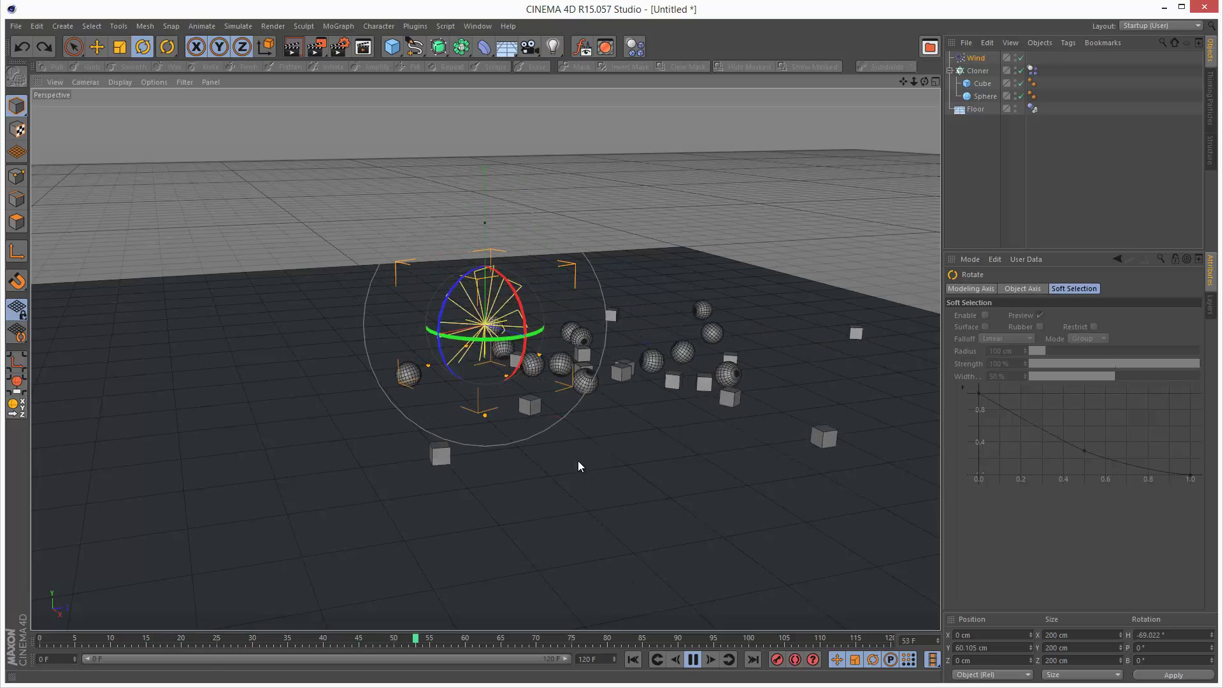